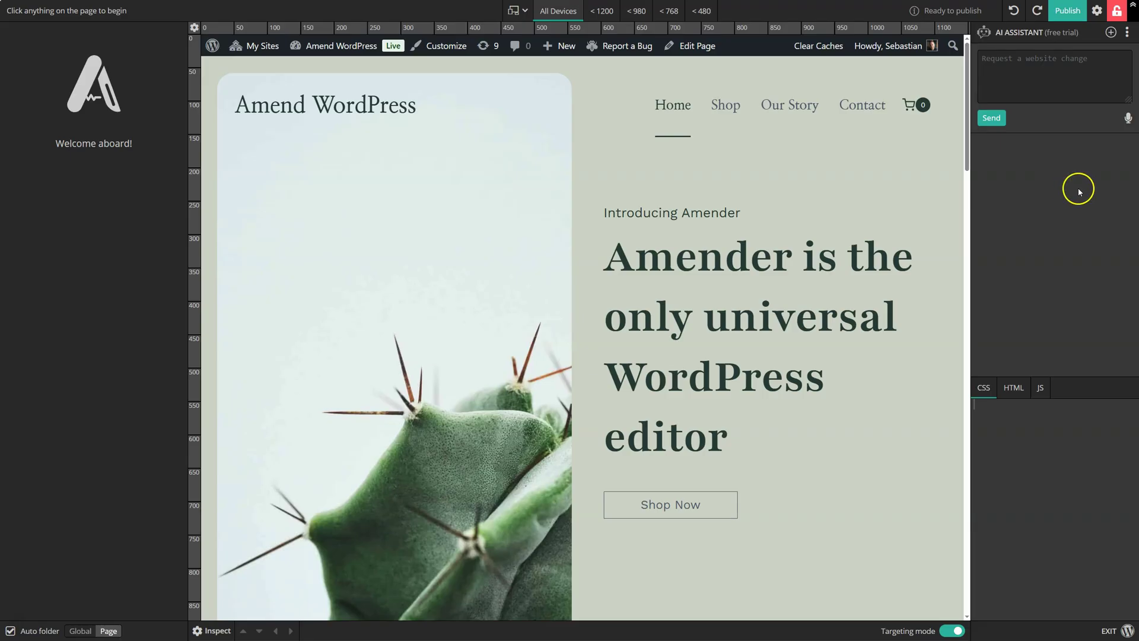
Start voice input in the AI Assistant panel to dictate a request.
{"action": "left_click", "coordinate": [1127, 120]}
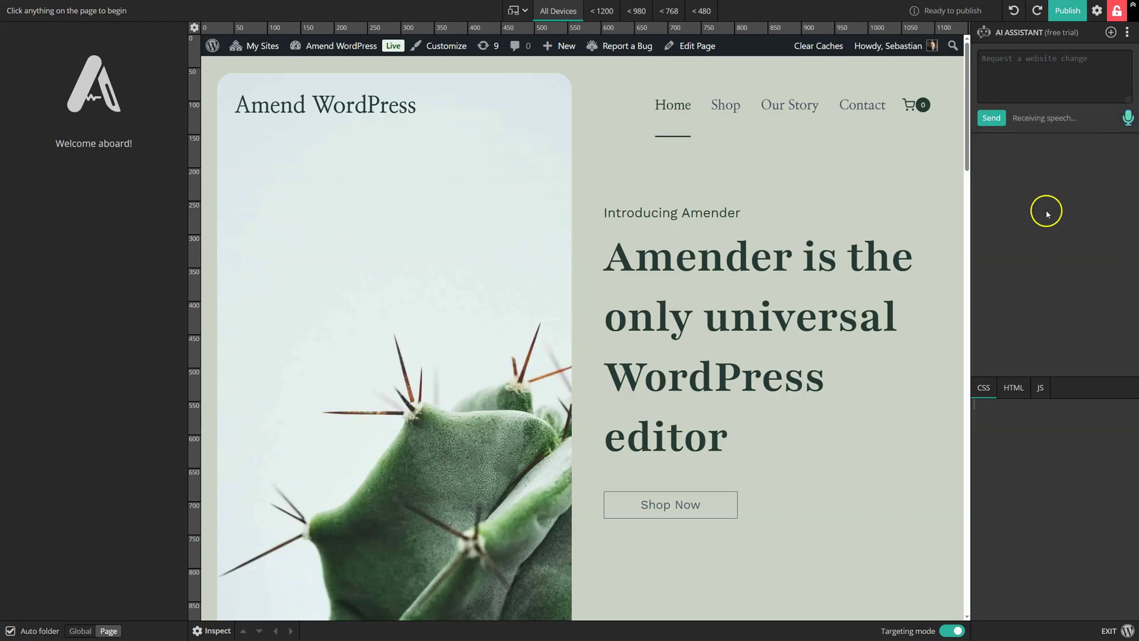
Target the site title and hero area, dictating the 'amend Wordpress with AI' title and 3D leaf.
{"action": "left_click", "coordinate": [354, 108]}
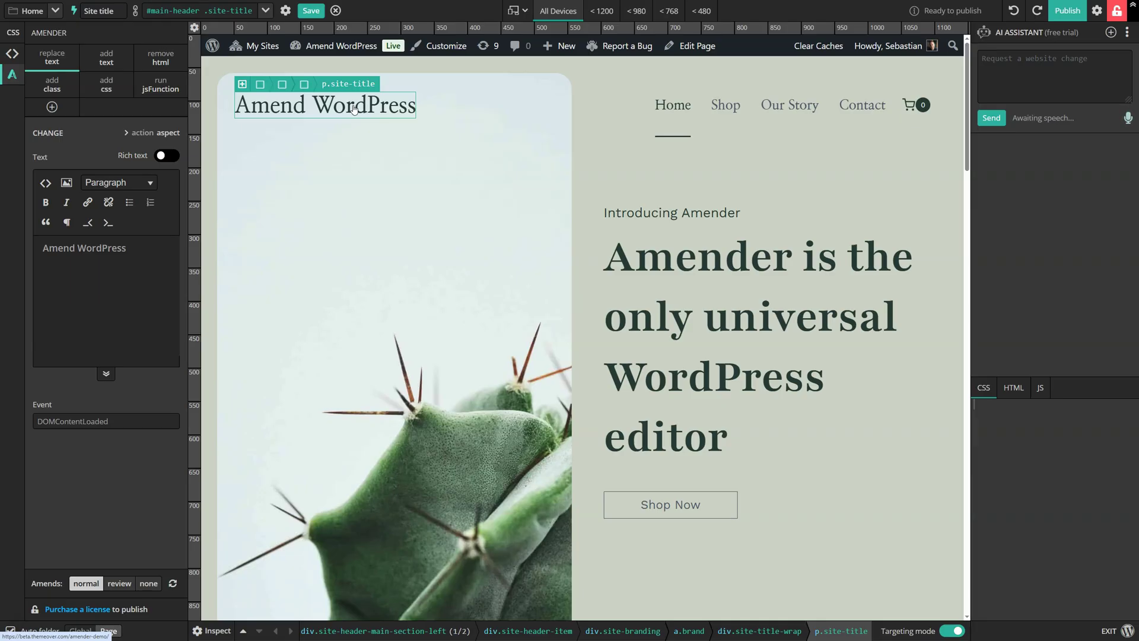
{"action": "left_click", "coordinate": [704, 330]}
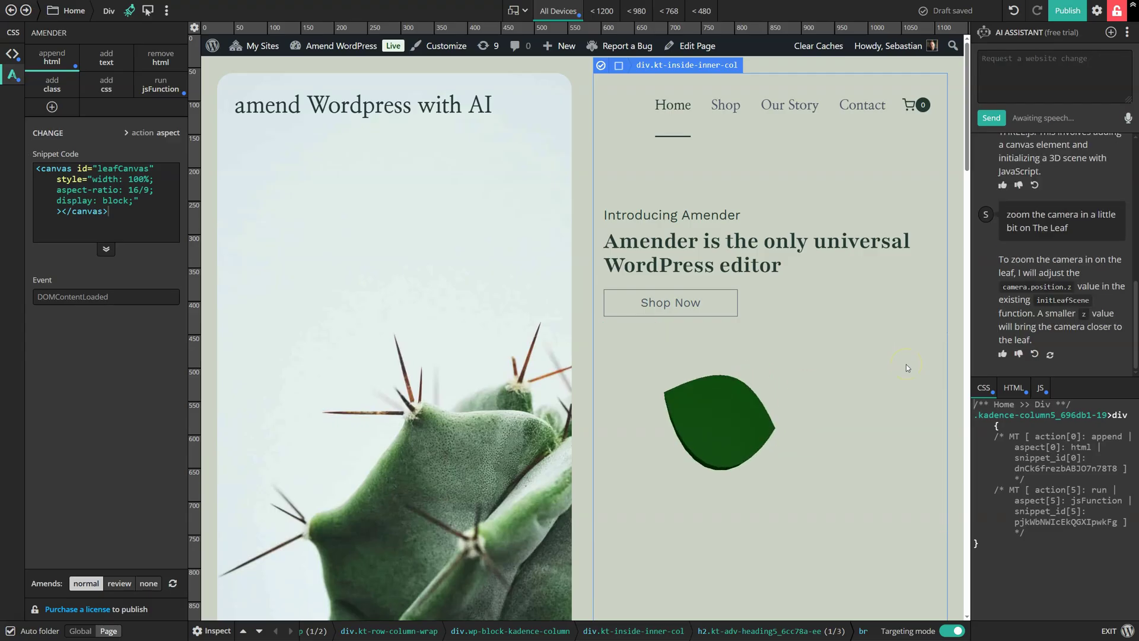
Target the plant image columns and dictate a GSAP slide-in-on-scroll animation request.
{"action": "scroll", "coordinate": [906, 364], "scroll_direction": "down", "scroll_amount": 10}
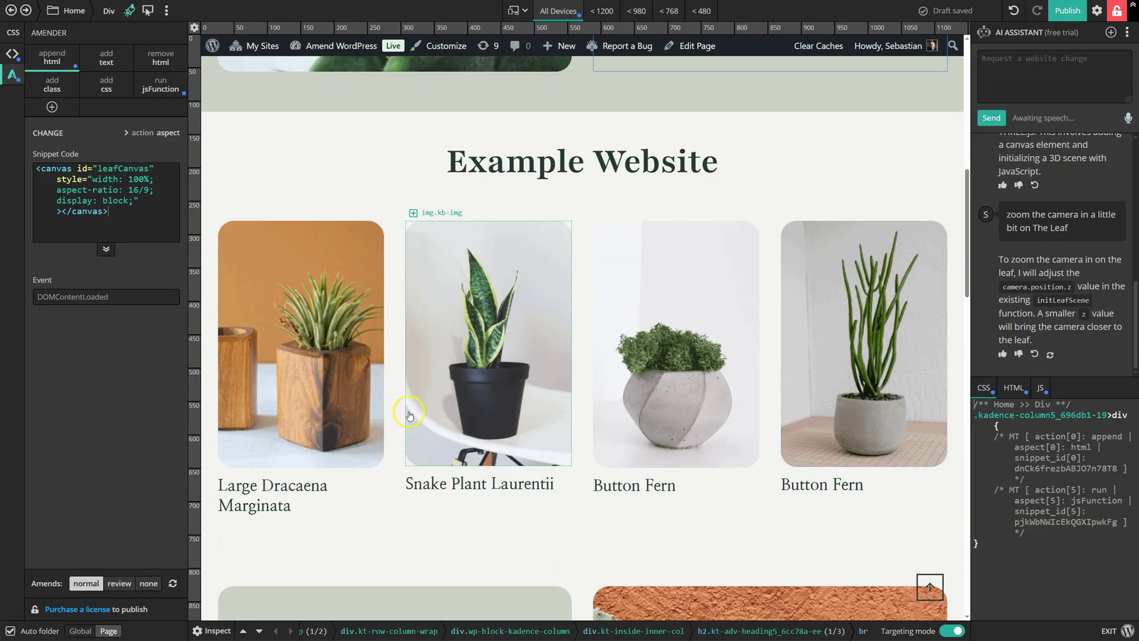
{"action": "left_click", "coordinate": [229, 234]}
{"action": "left_click", "coordinate": [225, 212]}
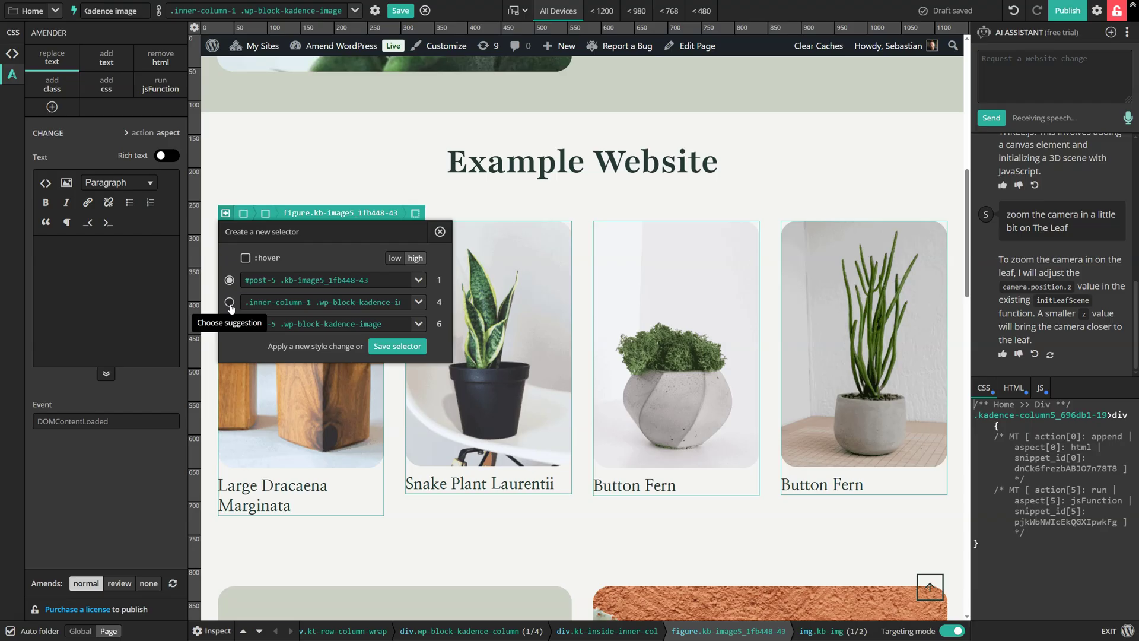
{"action": "left_click", "coordinate": [1027, 593]}
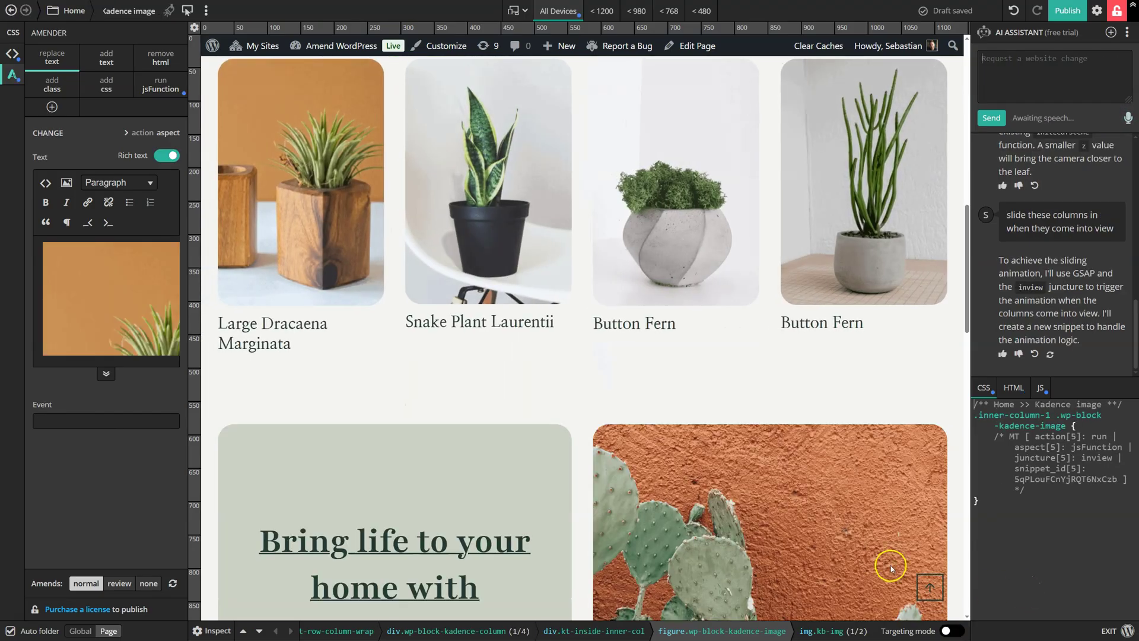
{"action": "scroll", "coordinate": [767, 516], "scroll_direction": "up", "scroll_amount": 10}
{"action": "scroll", "coordinate": [771, 510], "scroll_direction": "down", "scroll_amount": 6}
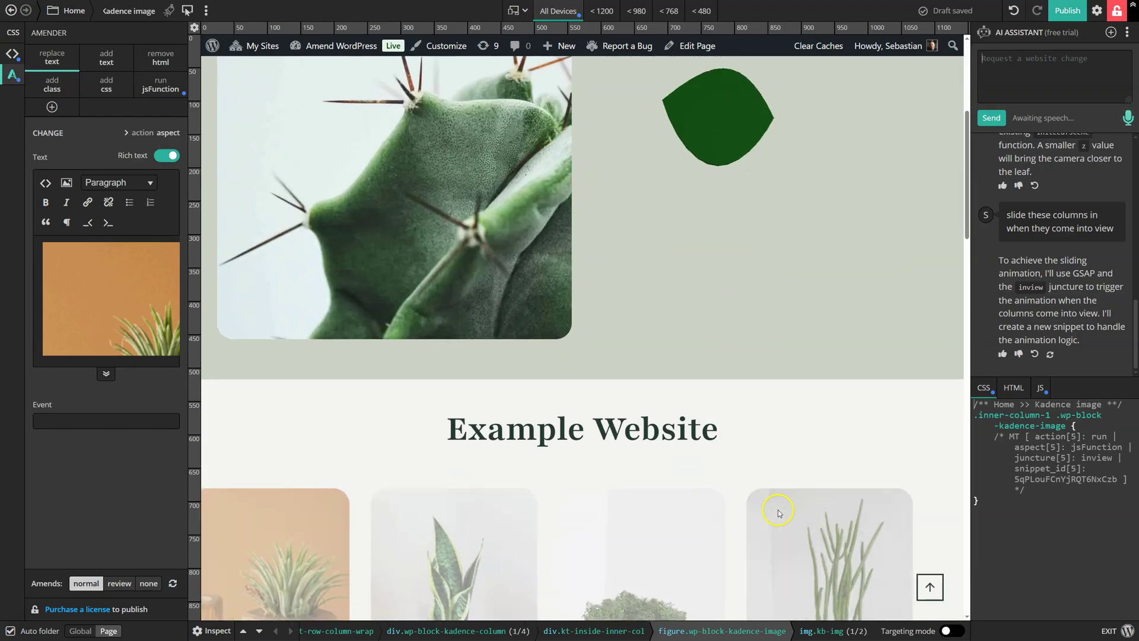
{"action": "scroll", "coordinate": [779, 513], "scroll_direction": "down", "scroll_amount": 3}
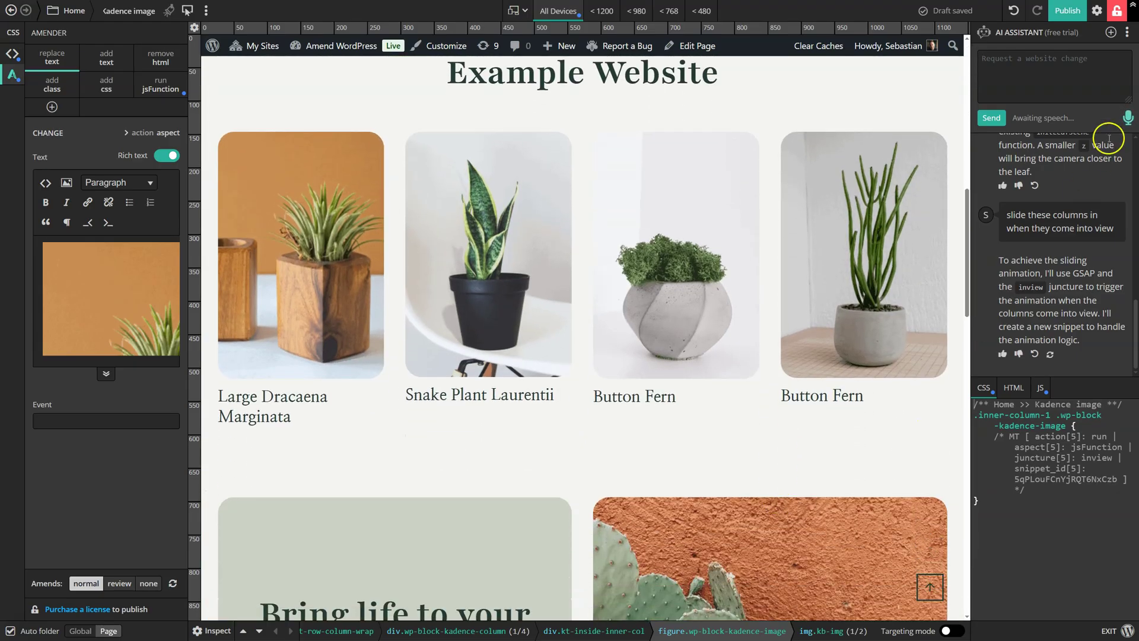
{"action": "left_click", "coordinate": [1127, 118]}
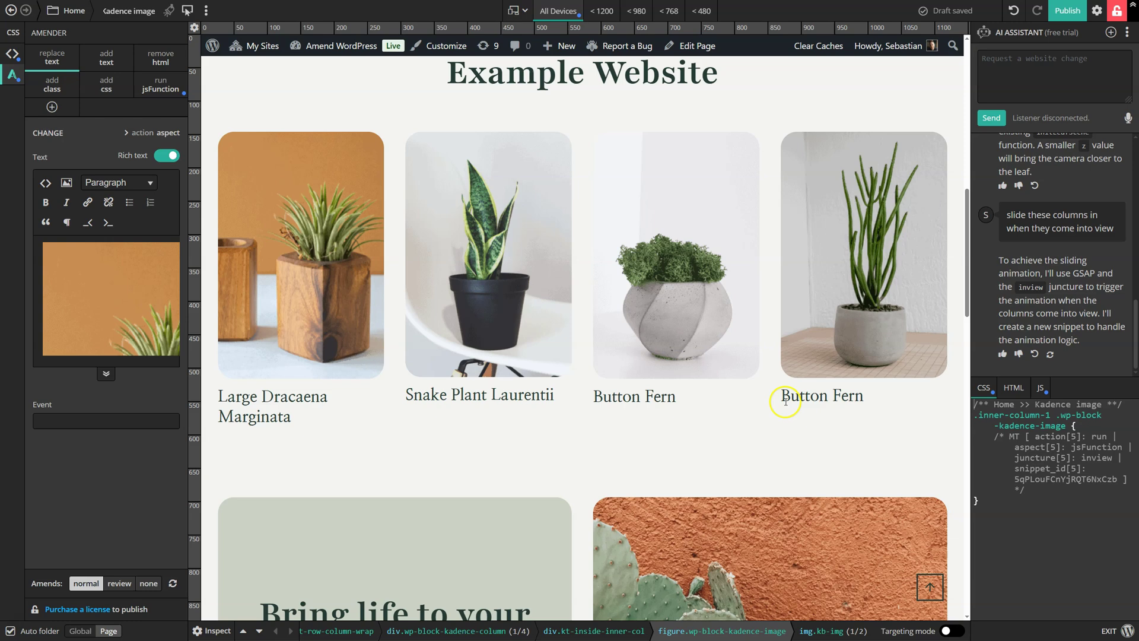
Turn Targeting mode back on and select the main hero heading.
{"action": "scroll", "coordinate": [744, 401], "scroll_direction": "up", "scroll_amount": 10}
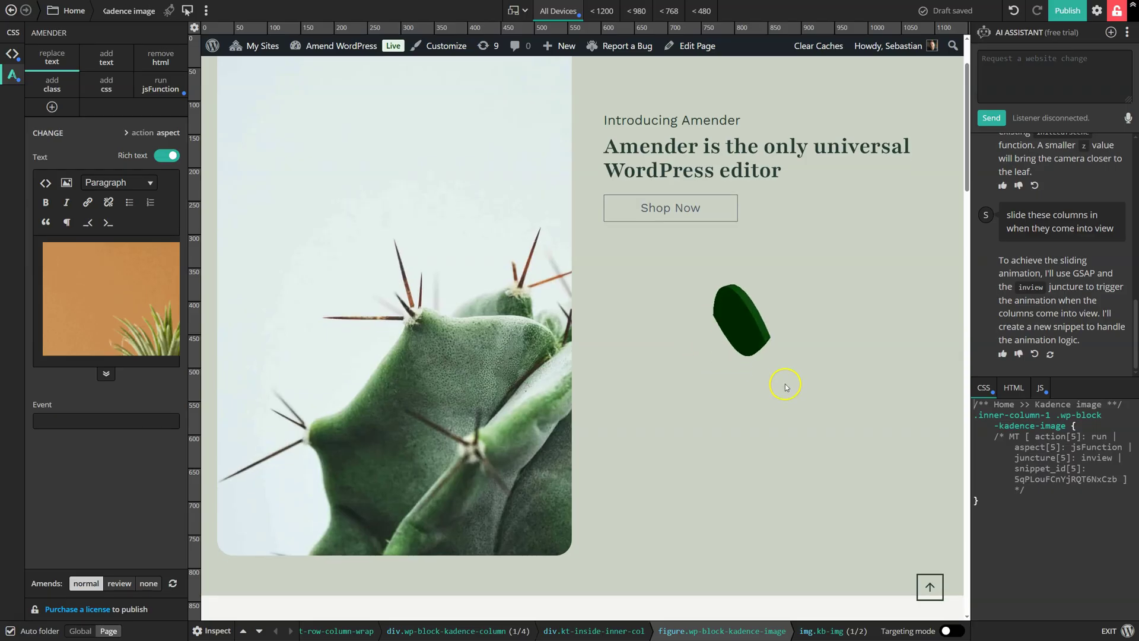
{"action": "scroll", "coordinate": [784, 384], "scroll_direction": "down", "scroll_amount": 5}
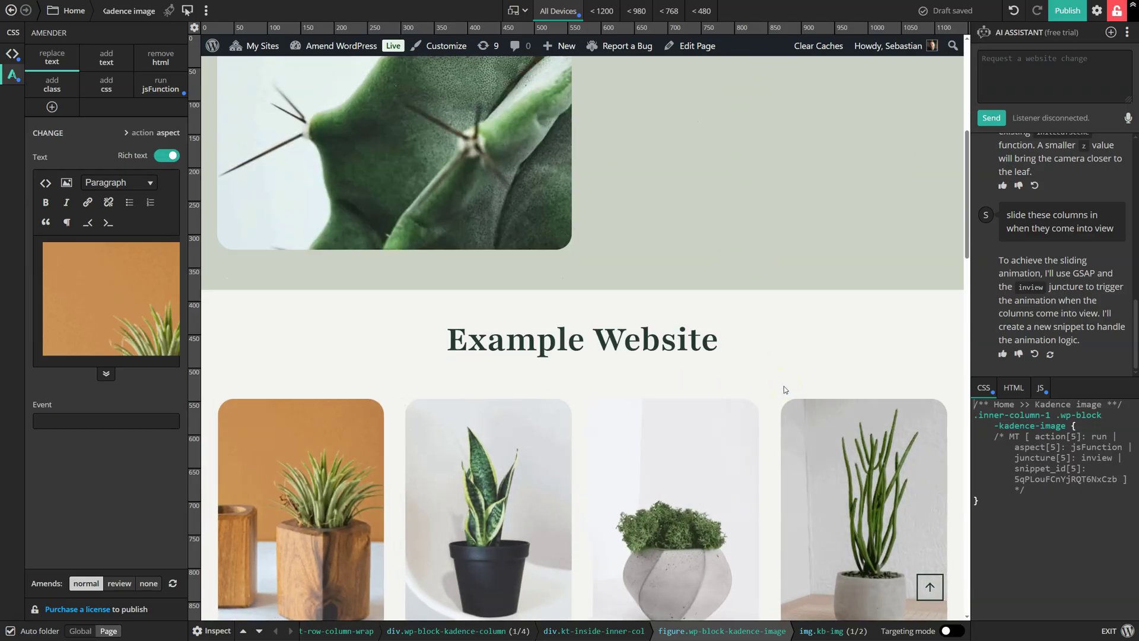
{"action": "scroll", "coordinate": [783, 389], "scroll_direction": "up", "scroll_amount": 5}
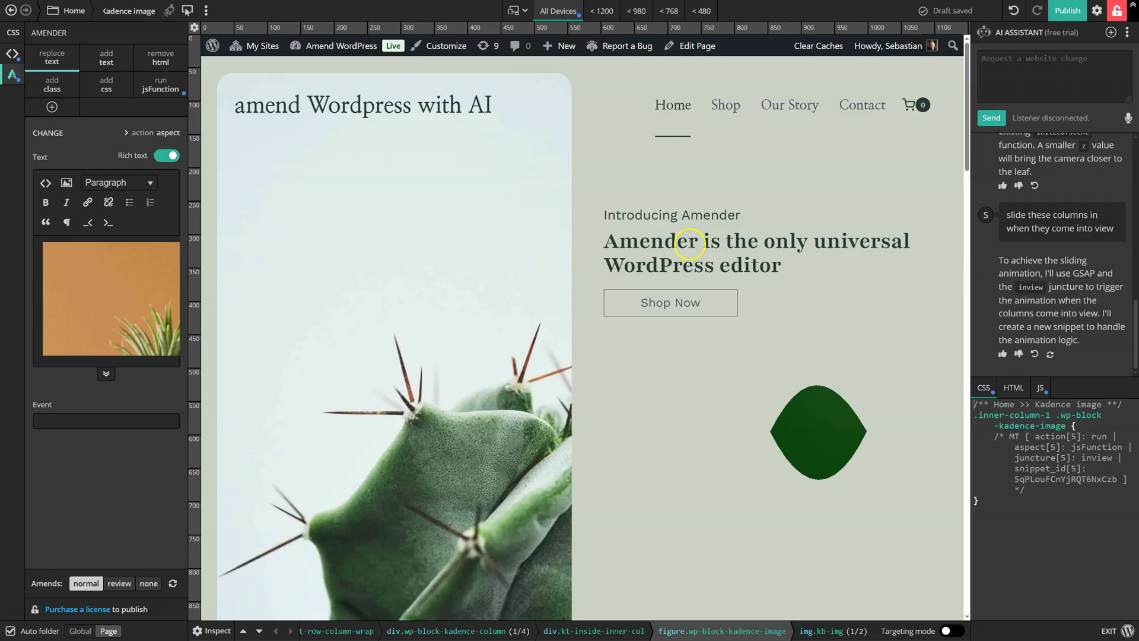
{"action": "left_click", "coordinate": [953, 630]}
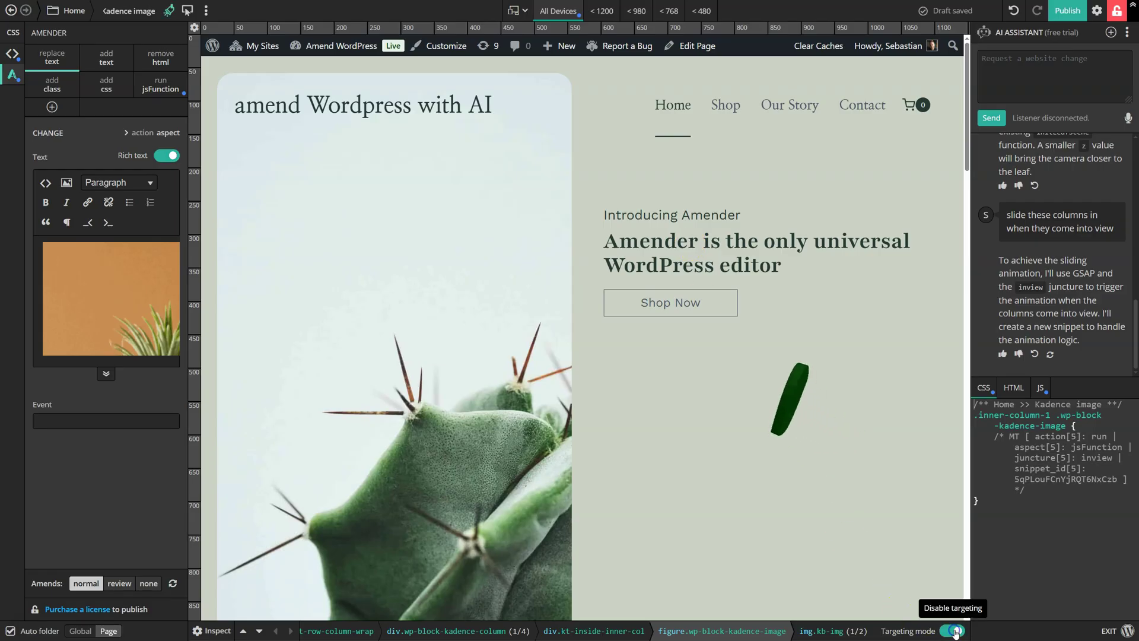
{"action": "left_click", "coordinate": [736, 256]}
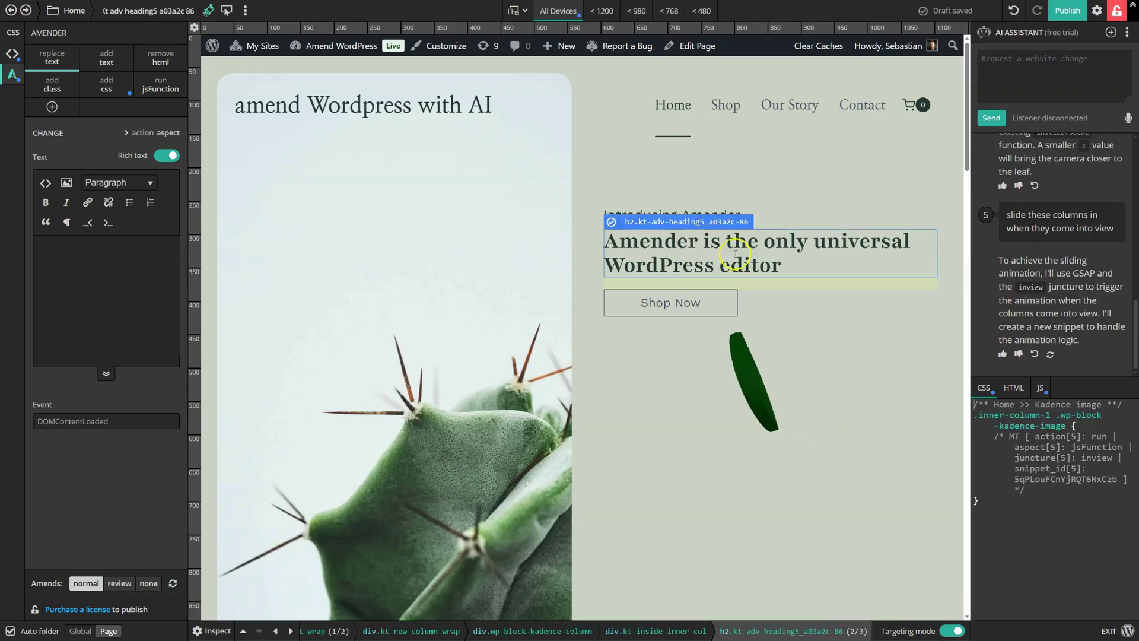
Add CSS to the hero heading with font-size 60px and line-height 1.2.
{"action": "left_click", "coordinate": [109, 102]}
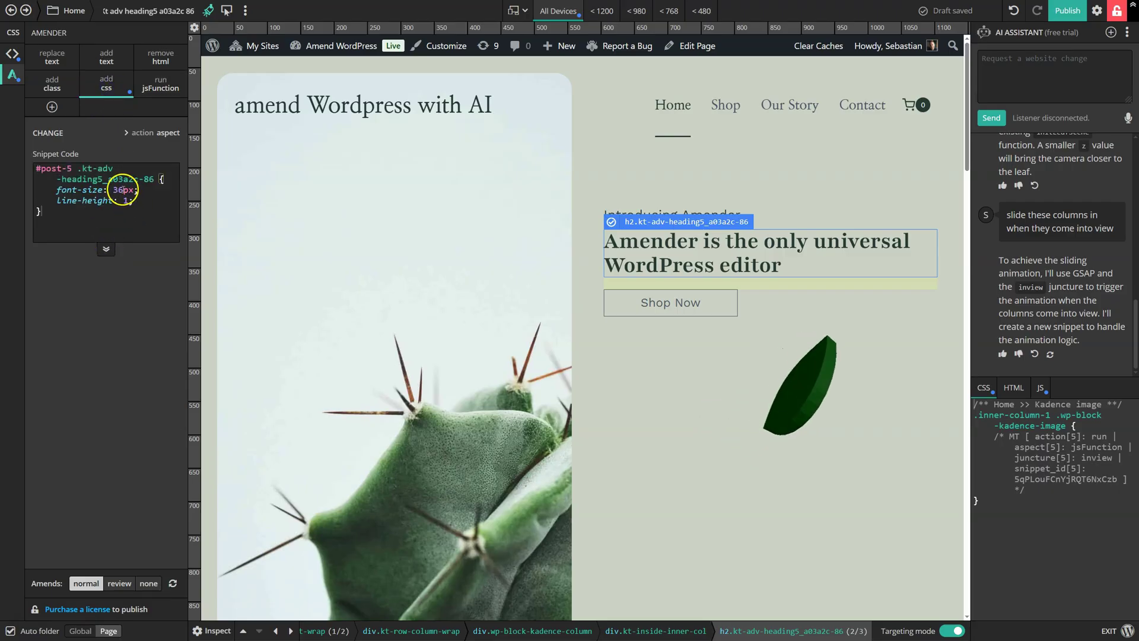
{"action": "key", "text": "BackSpace"}
{"action": "key", "text": "BackSpace"}
{"action": "type", "text": "60"}
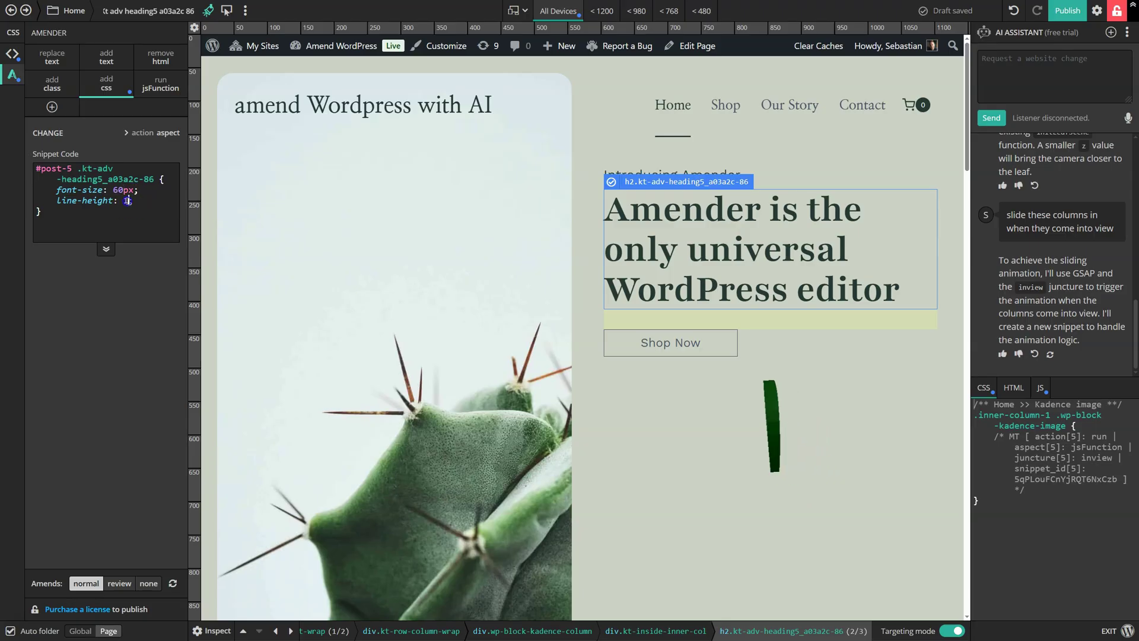
{"action": "left_click", "coordinate": [167, 194]}
{"action": "type", "text": ".2"}
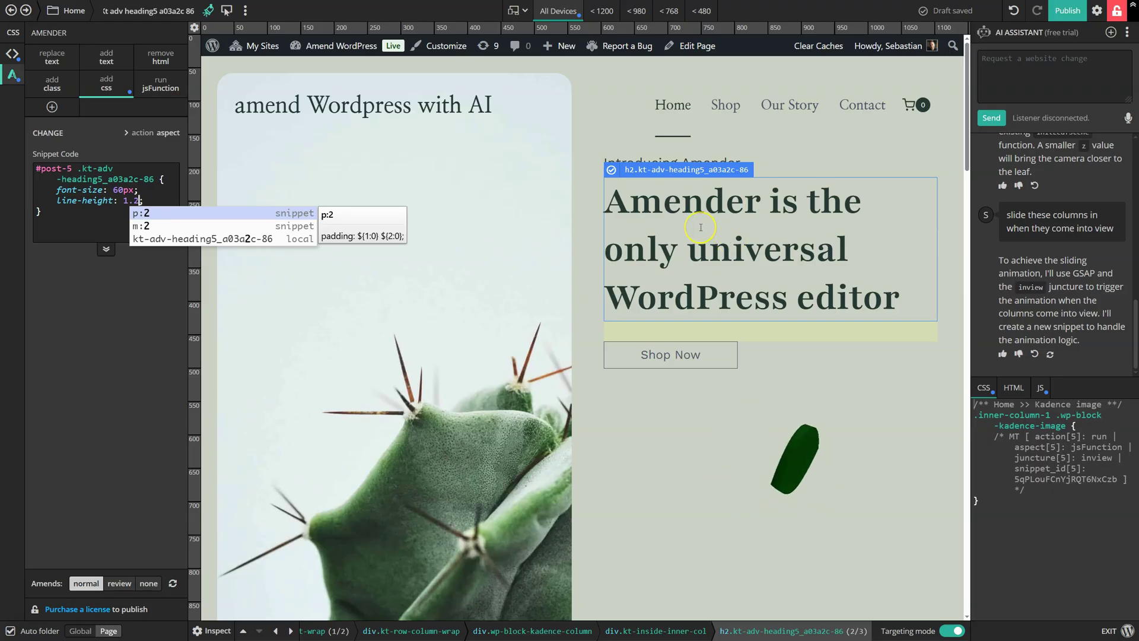
{"action": "left_click", "coordinate": [94, 229]}
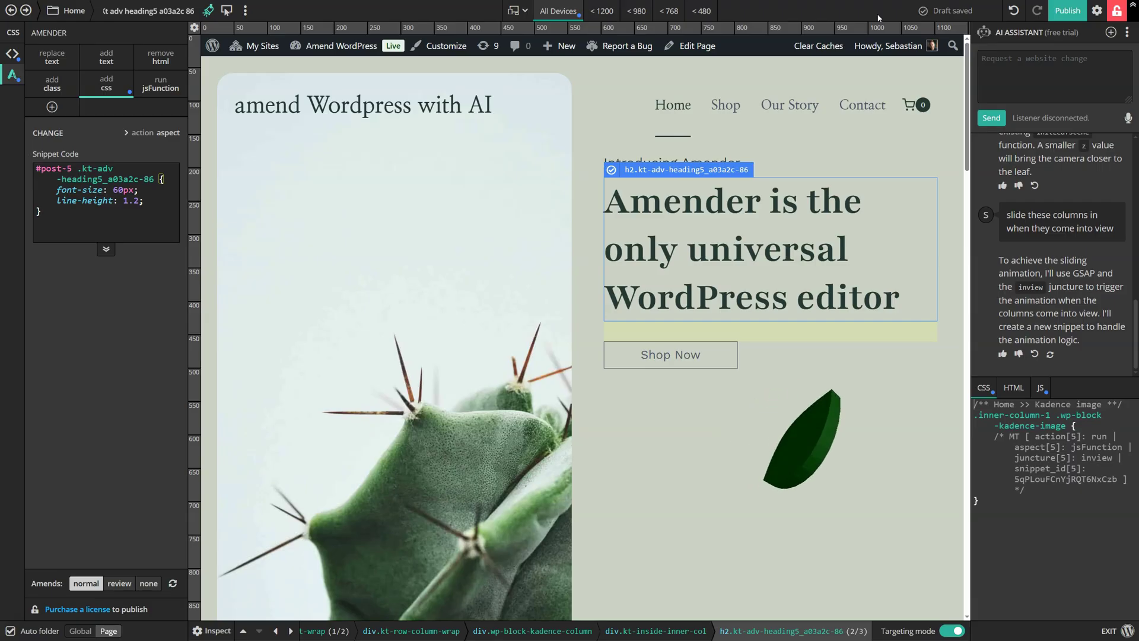
Undo the line-height change back to 1 and bring up the amendments review.
{"action": "left_click", "coordinate": [950, 17]}
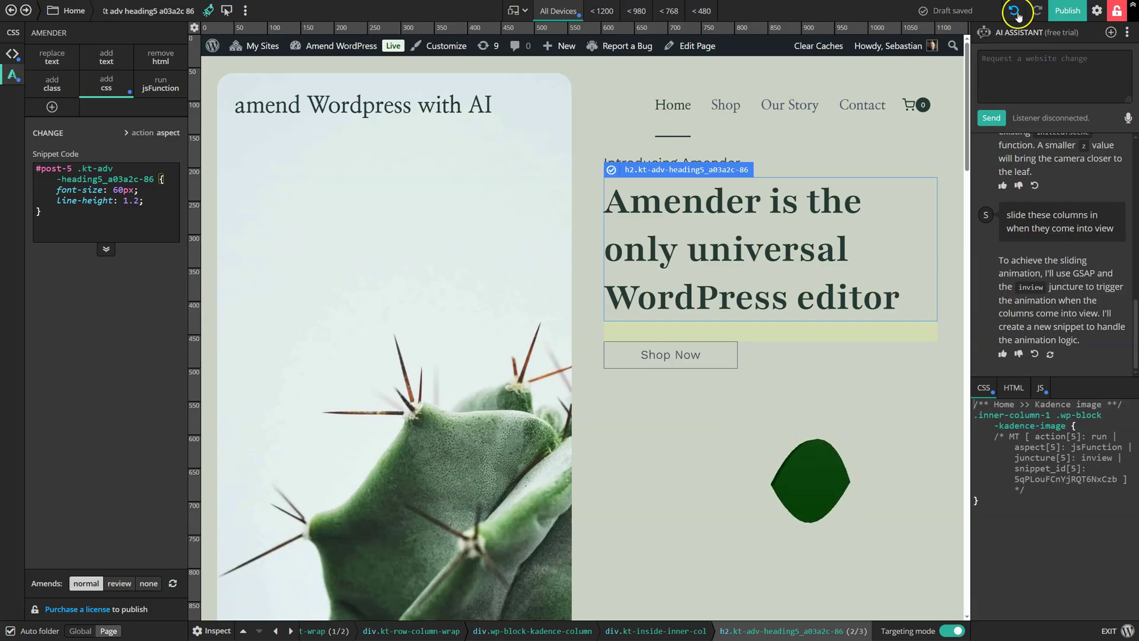
{"action": "left_click", "coordinate": [1013, 11]}
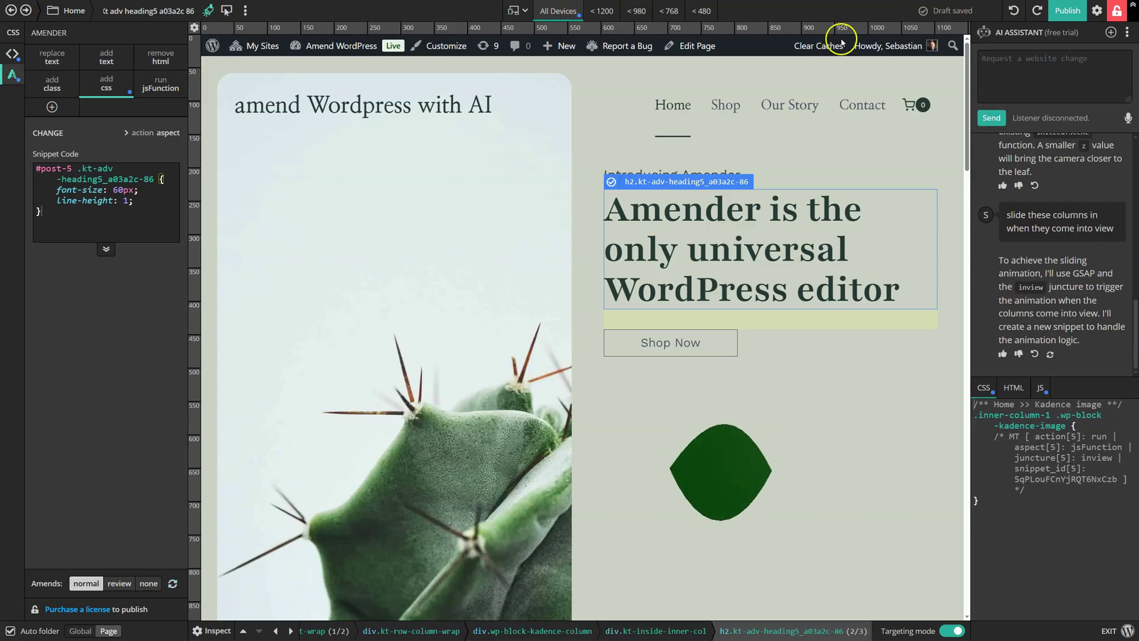
{"action": "left_click", "coordinate": [118, 583]}
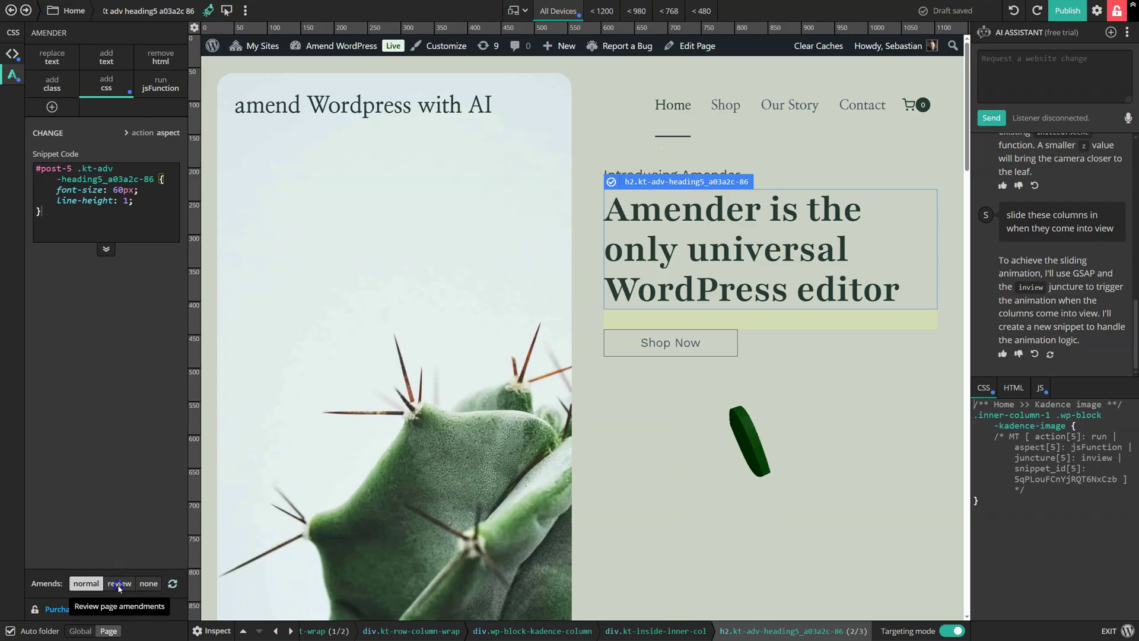
Review modifications, CSS, JS and packages gsap 3.13.0 and three 0.178.0 (747.59 KB total).
{"action": "left_click", "coordinate": [172, 584]}
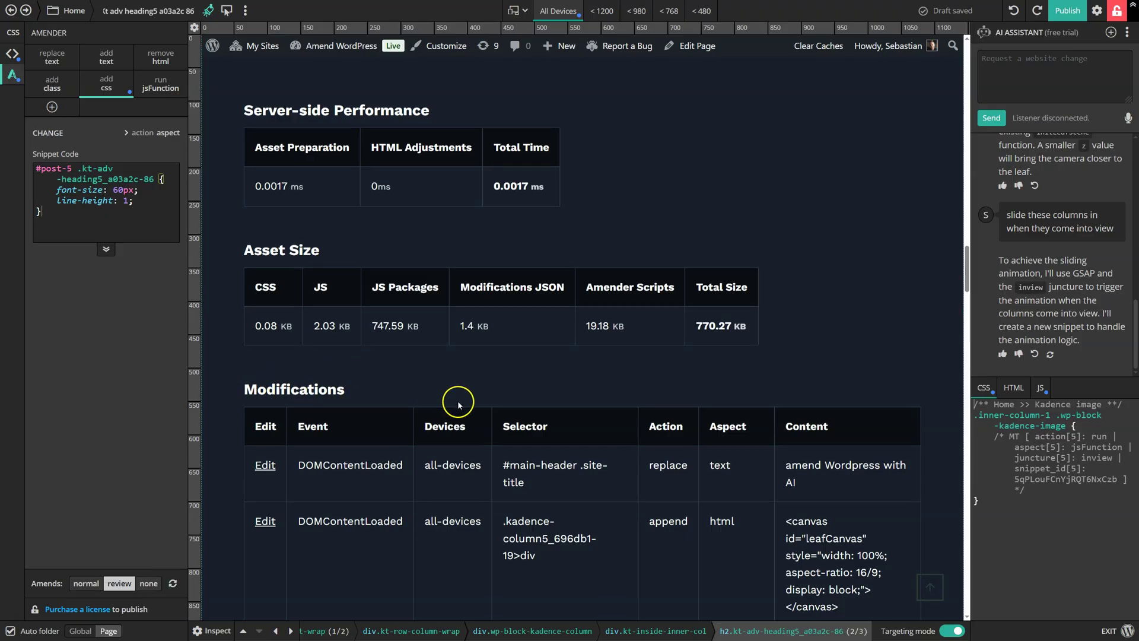
{"action": "scroll", "coordinate": [457, 402], "scroll_direction": "down", "scroll_amount": 6}
{"action": "scroll", "coordinate": [459, 405], "scroll_direction": "up", "scroll_amount": 2}
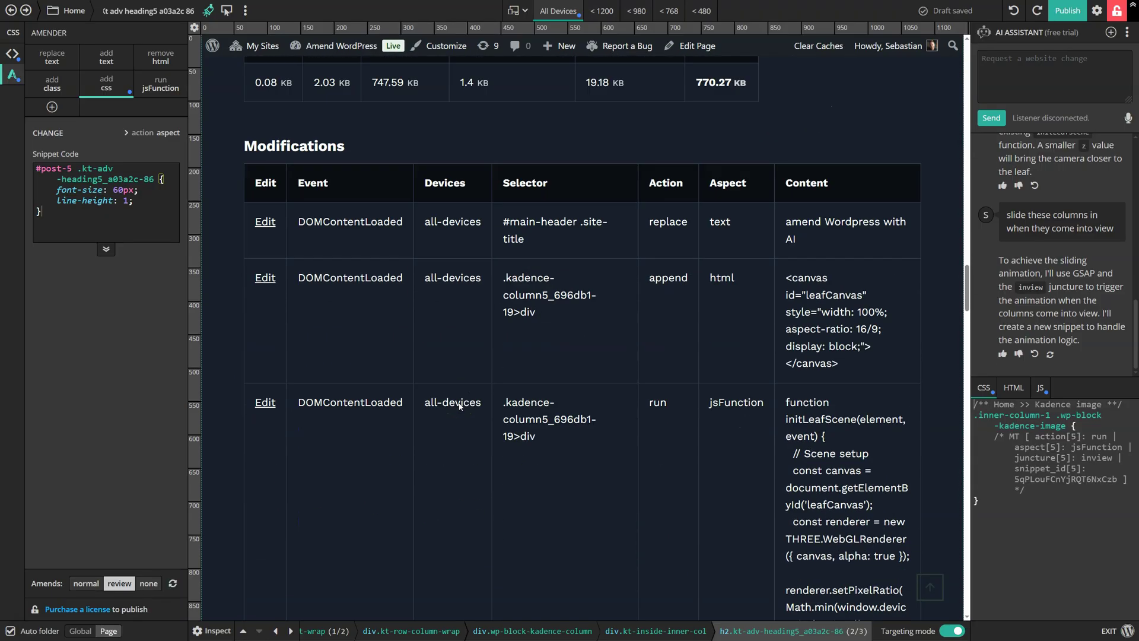
{"action": "scroll", "coordinate": [457, 406], "scroll_direction": "down", "scroll_amount": 18}
{"action": "scroll", "coordinate": [457, 407], "scroll_direction": "down", "scroll_amount": 20}
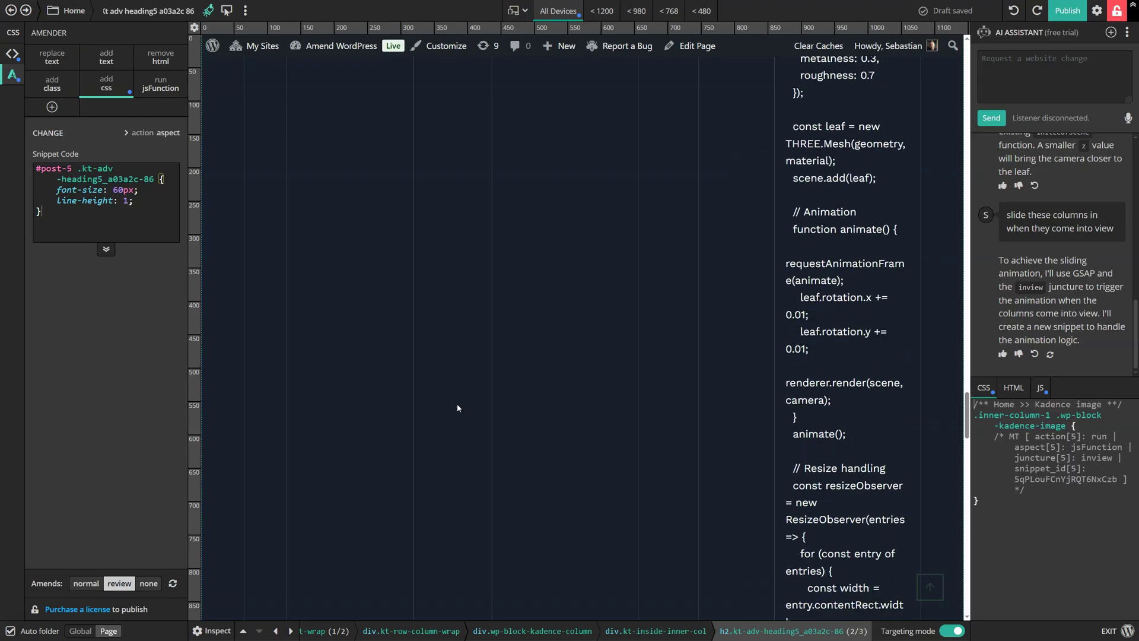
{"action": "left_click", "coordinate": [289, 305]}
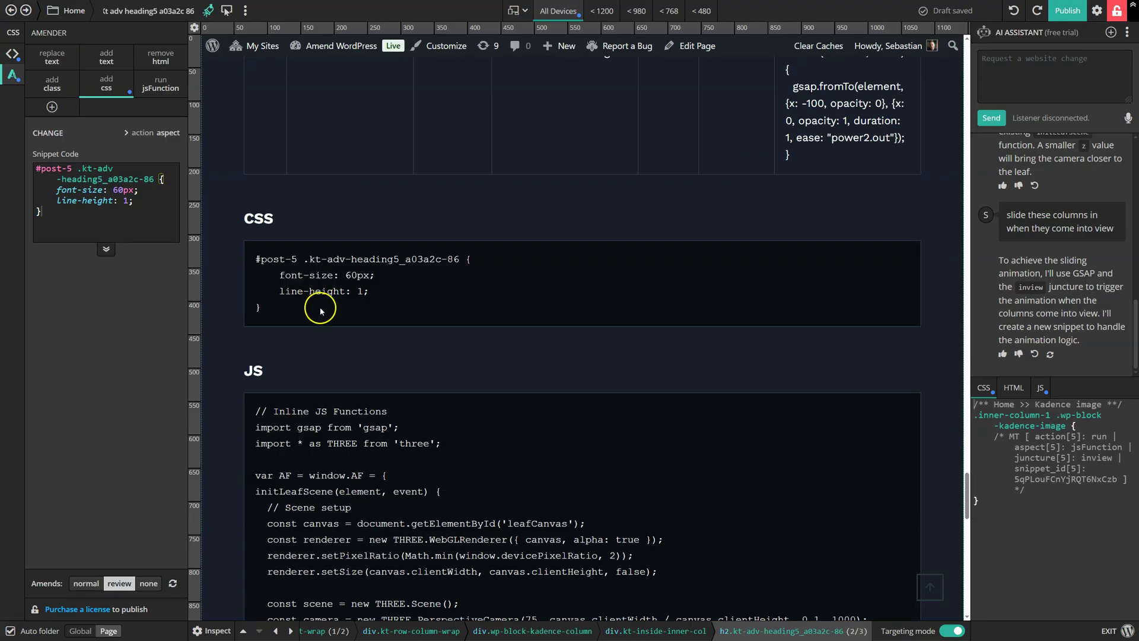
{"action": "scroll", "coordinate": [305, 279], "scroll_direction": "down", "scroll_amount": 3}
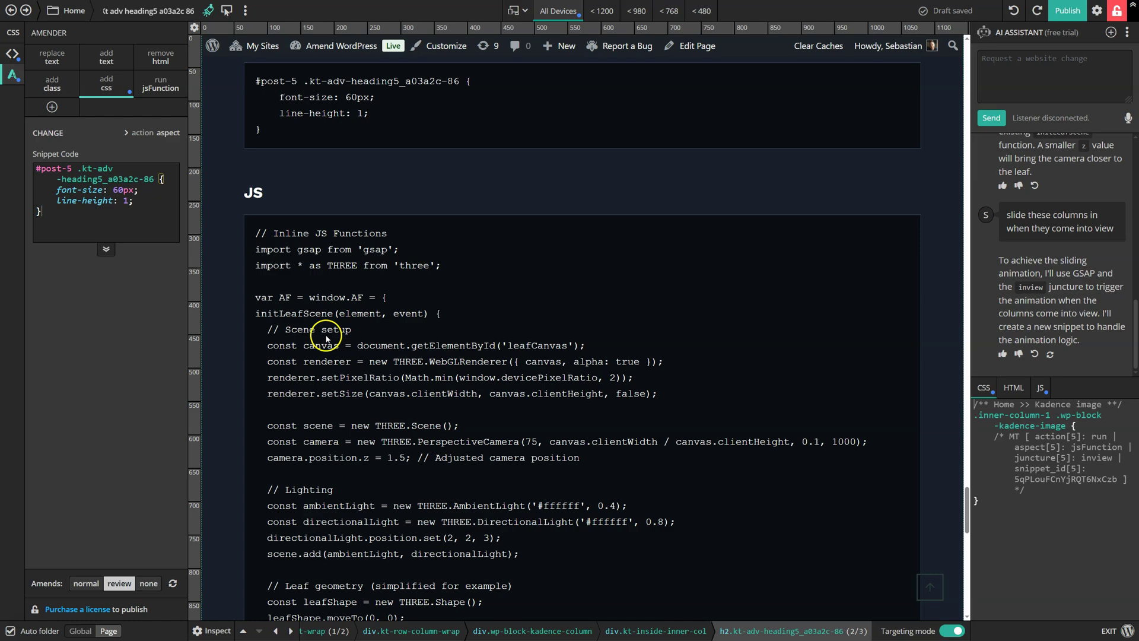
{"action": "scroll", "coordinate": [429, 406], "scroll_direction": "down", "scroll_amount": 10}
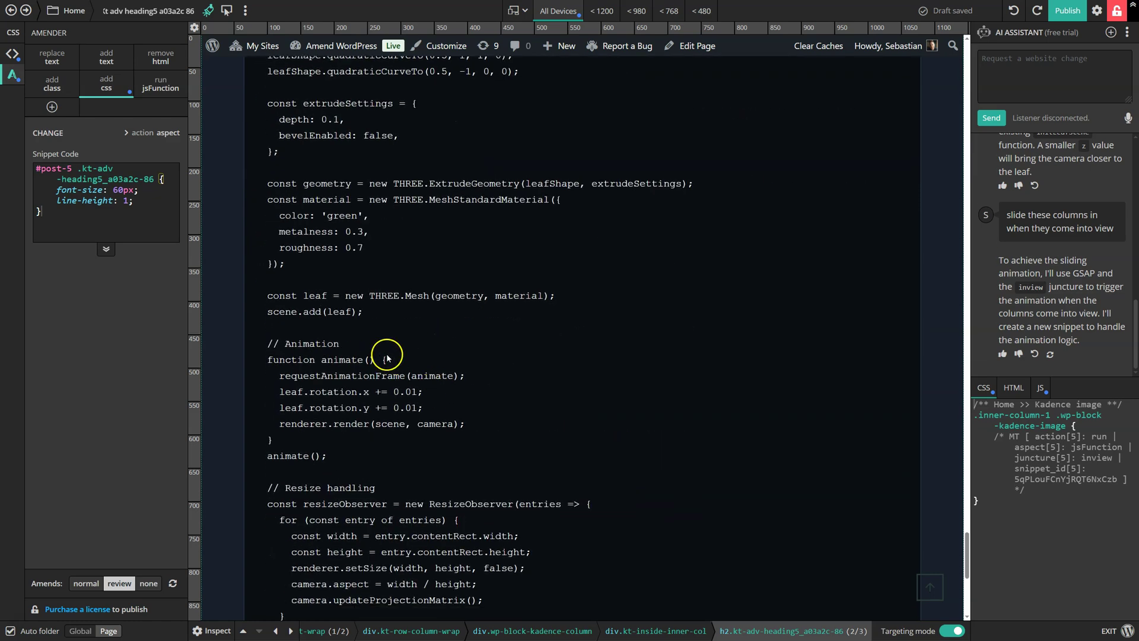
{"action": "scroll", "coordinate": [314, 279], "scroll_direction": "down", "scroll_amount": 5}
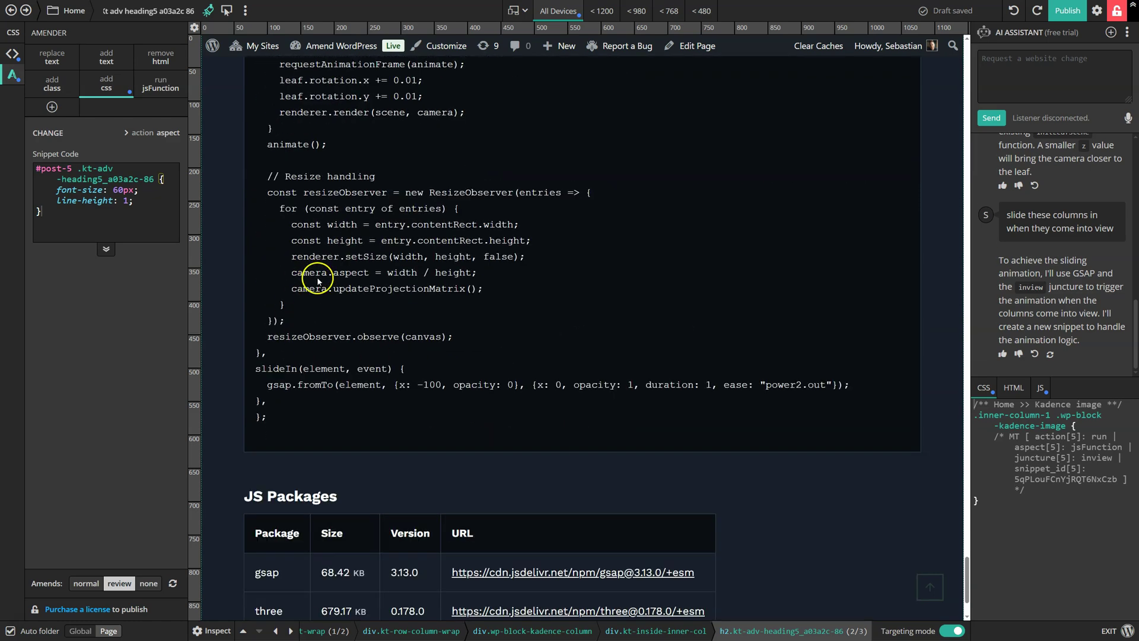
{"action": "scroll", "coordinate": [318, 280], "scroll_direction": "down", "scroll_amount": 2}
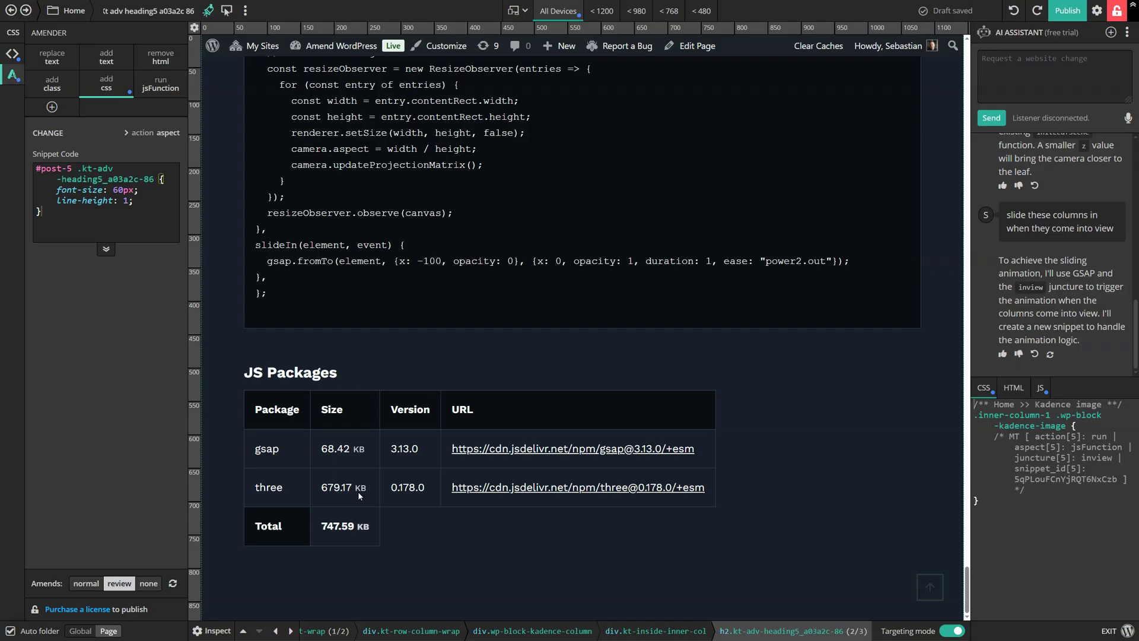
{"action": "left_click", "coordinate": [1013, 524]}
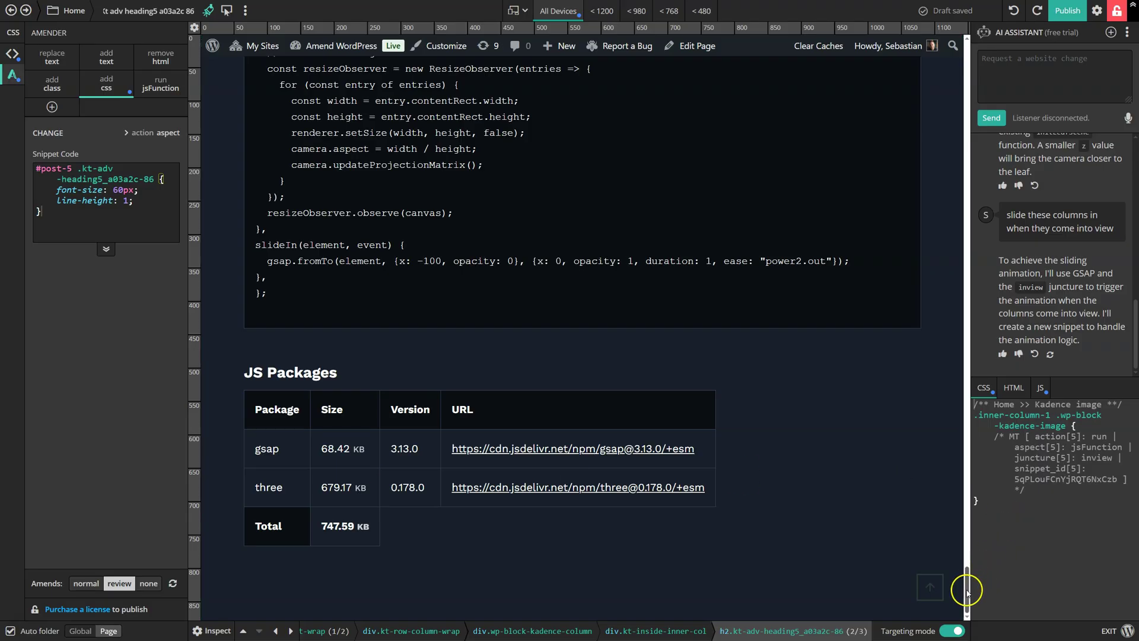
{"action": "left_click_drag", "start_coordinate": [966, 590], "coordinate": [970, 280]}
Edit the site-title replace-text change to 'Amend WordPress', capitalizing A and P and deleting 'with AI'.
{"action": "left_click", "coordinate": [716, 344]}
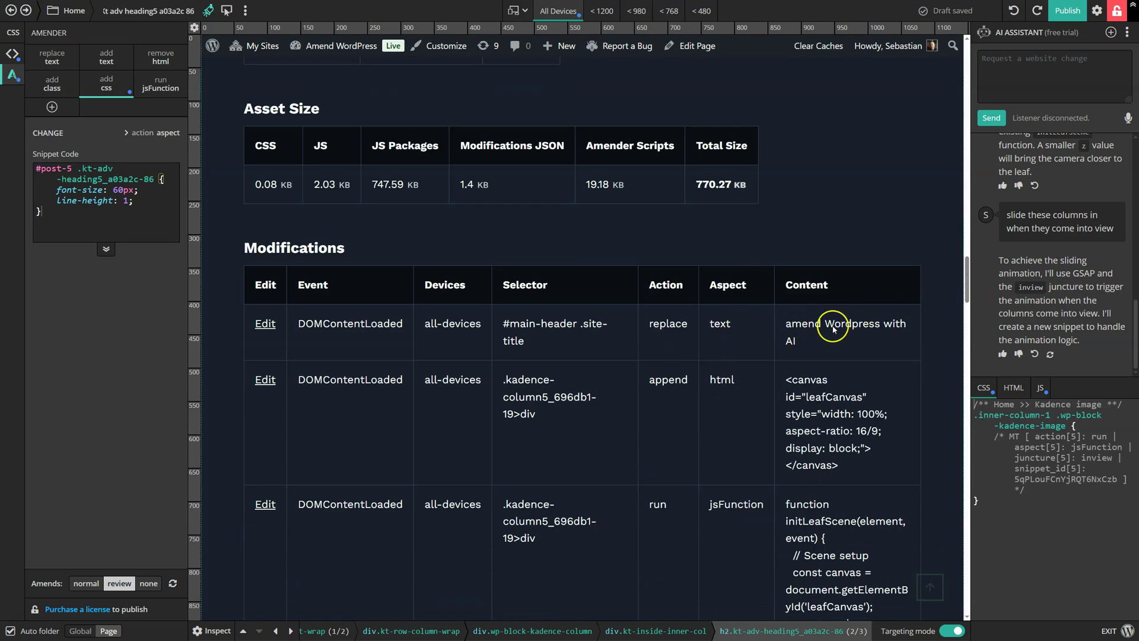
{"action": "left_click", "coordinate": [265, 325]}
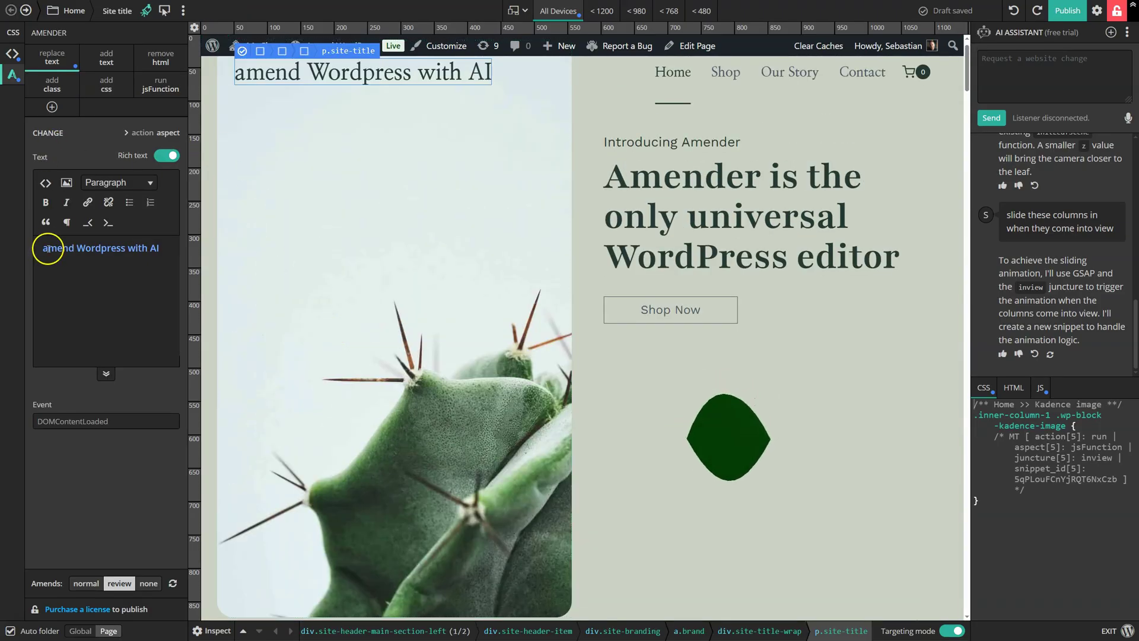
{"action": "key", "text": "BackSpace"}
{"action": "type", "text": "A"}
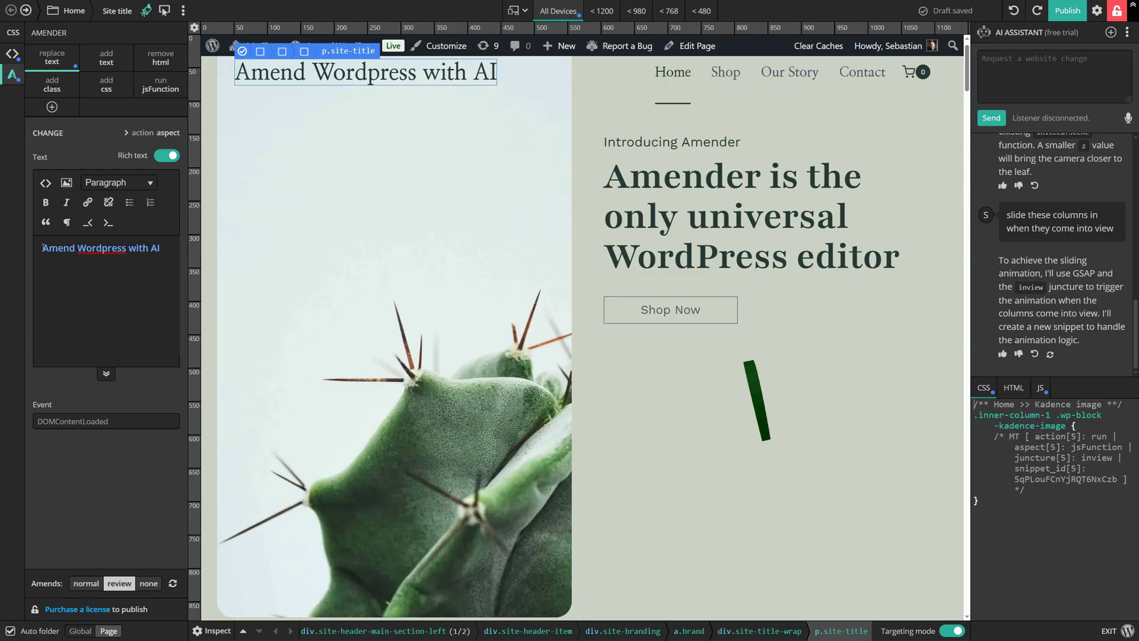
{"action": "left_click", "coordinate": [109, 249]}
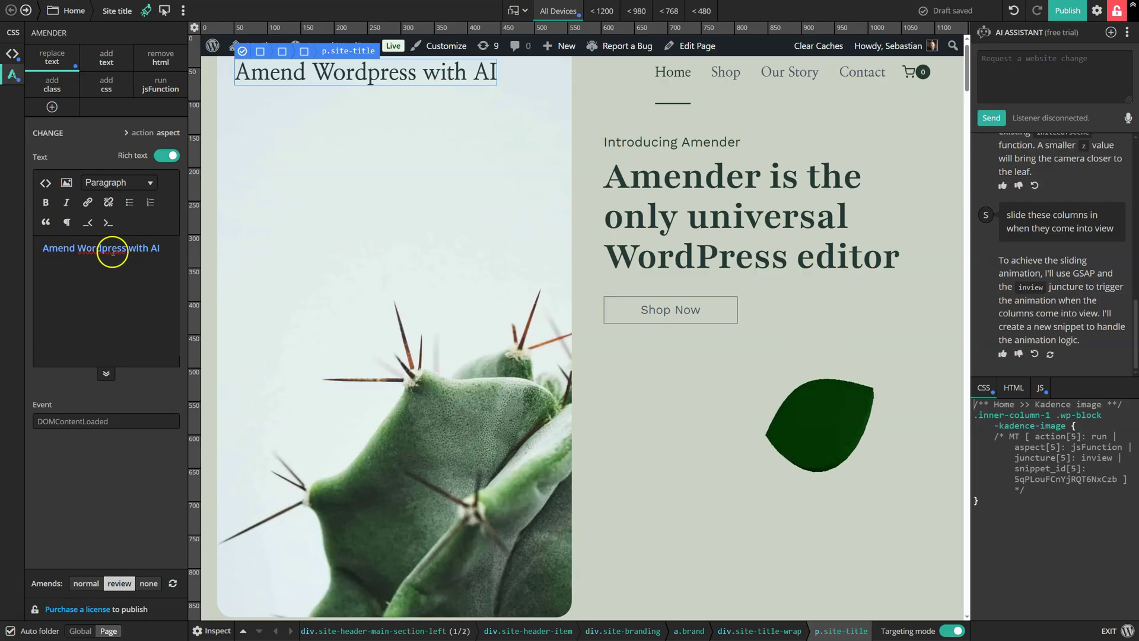
{"action": "key", "text": "BackSpace"}
{"action": "type", "text": "P"}
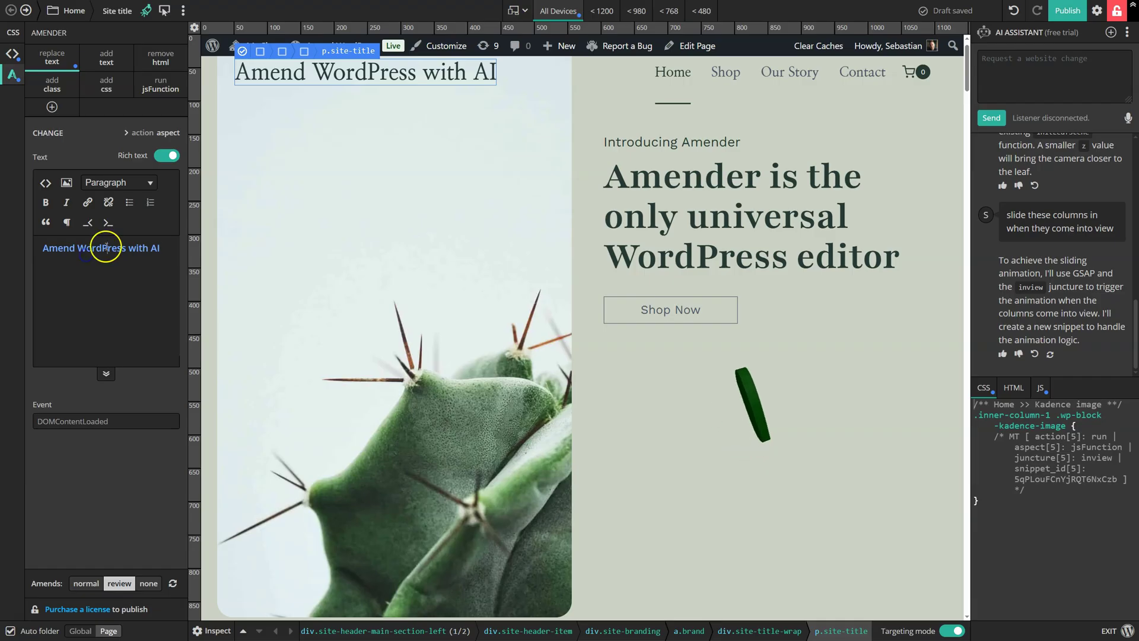
{"action": "triple_click", "coordinate": [106, 248]}
{"action": "key", "text": "BackSpace"}
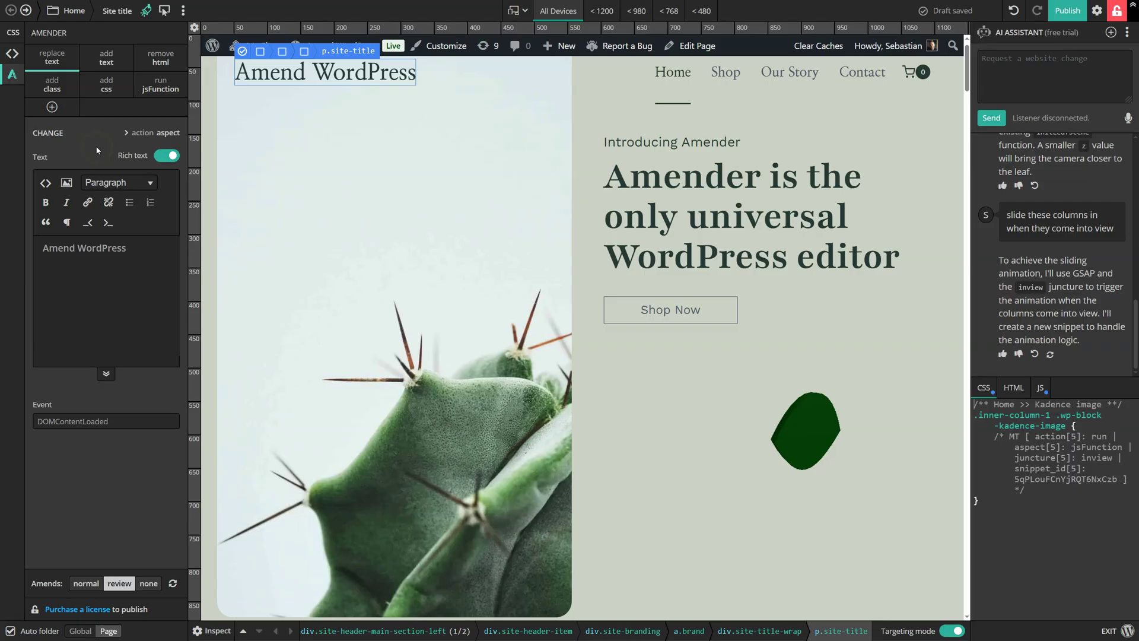
{"action": "left_click", "coordinate": [249, 87]}
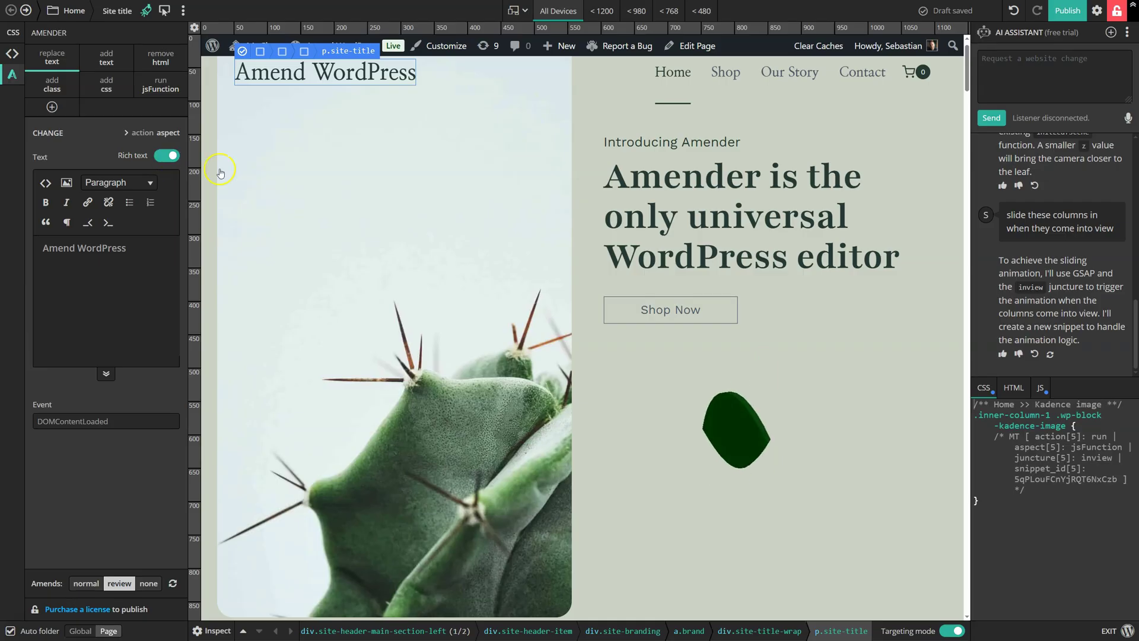
{"action": "left_click", "coordinate": [1077, 62]}
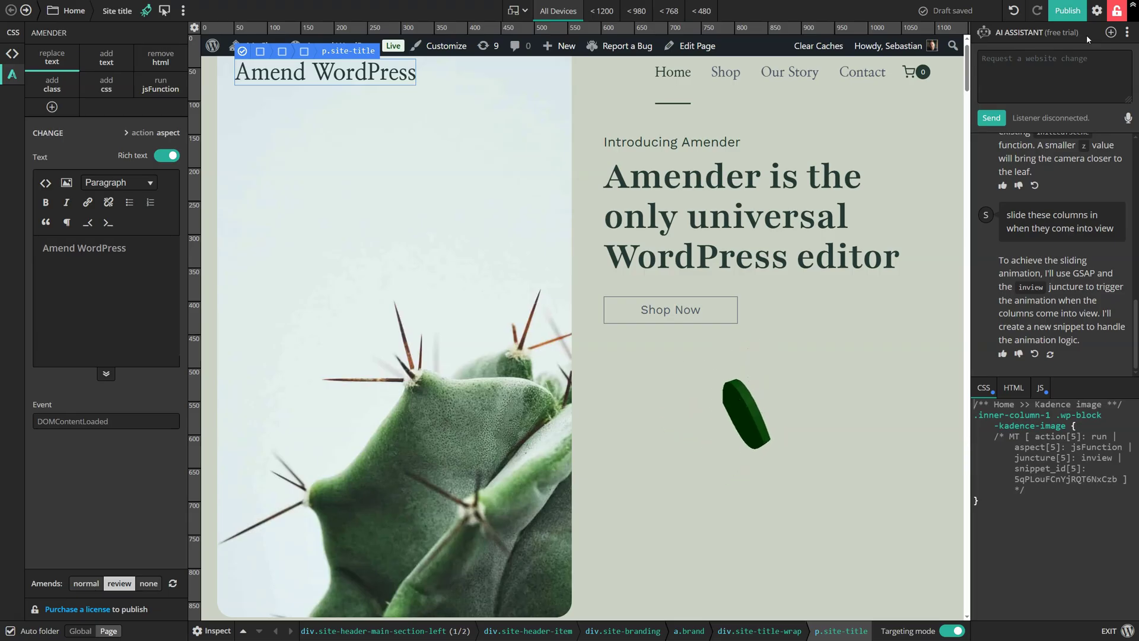
Paste a 'While stocks last' paragraph under the 'Bring life to your home' heading.
{"action": "left_click", "coordinate": [1054, 48]}
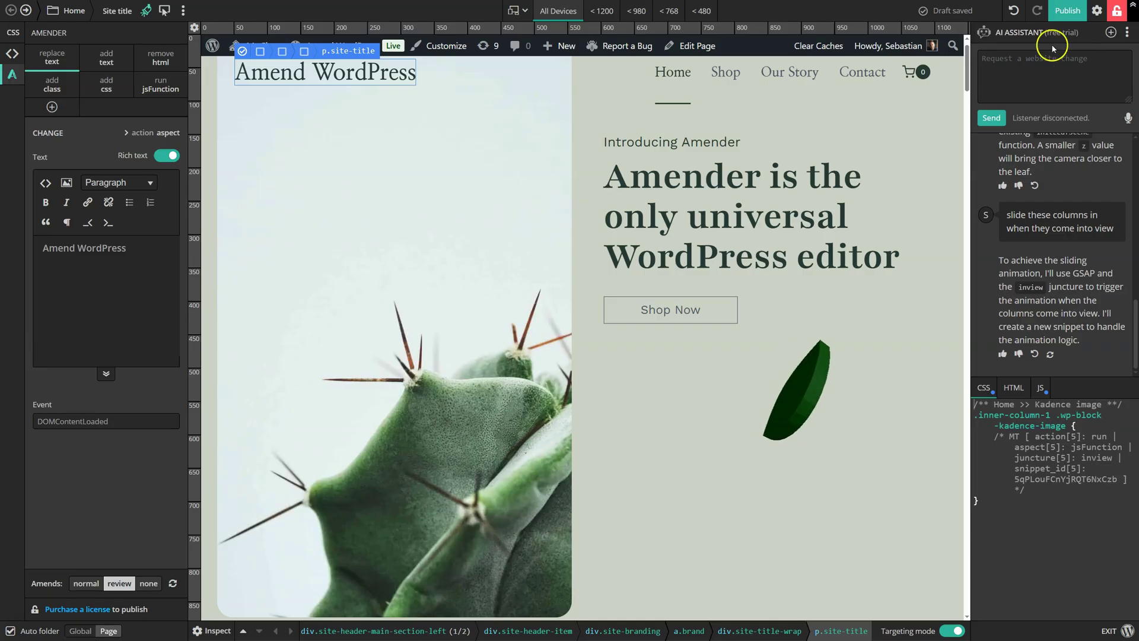
{"action": "scroll", "coordinate": [925, 65], "scroll_direction": "down", "scroll_amount": 15}
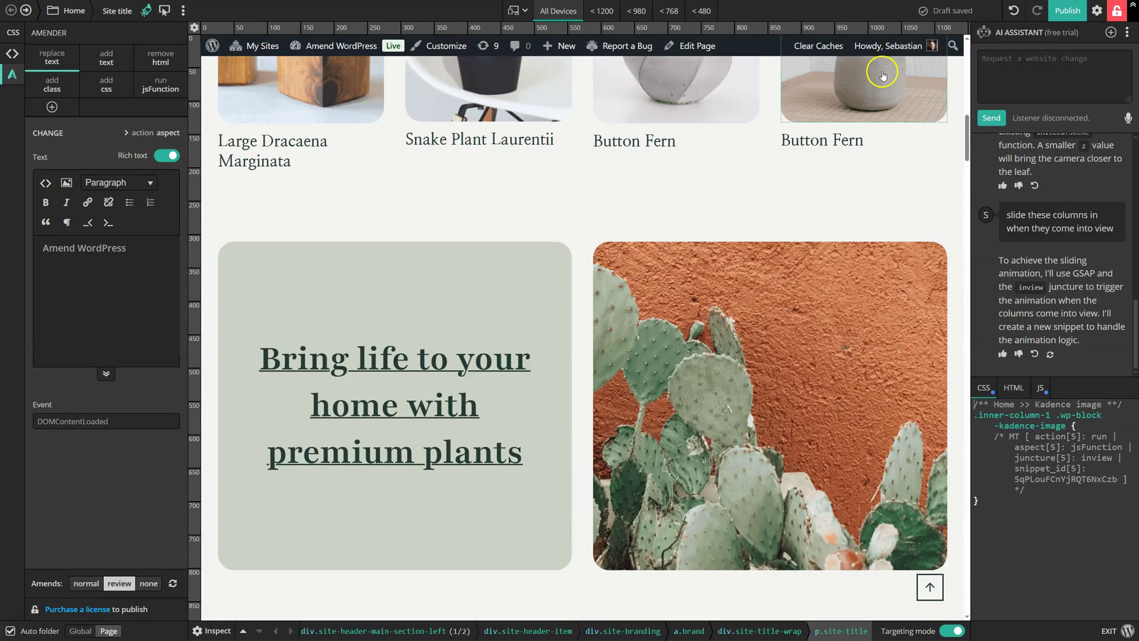
{"action": "scroll", "coordinate": [544, 257], "scroll_direction": "down", "scroll_amount": 2}
{"action": "left_click", "coordinate": [552, 256]}
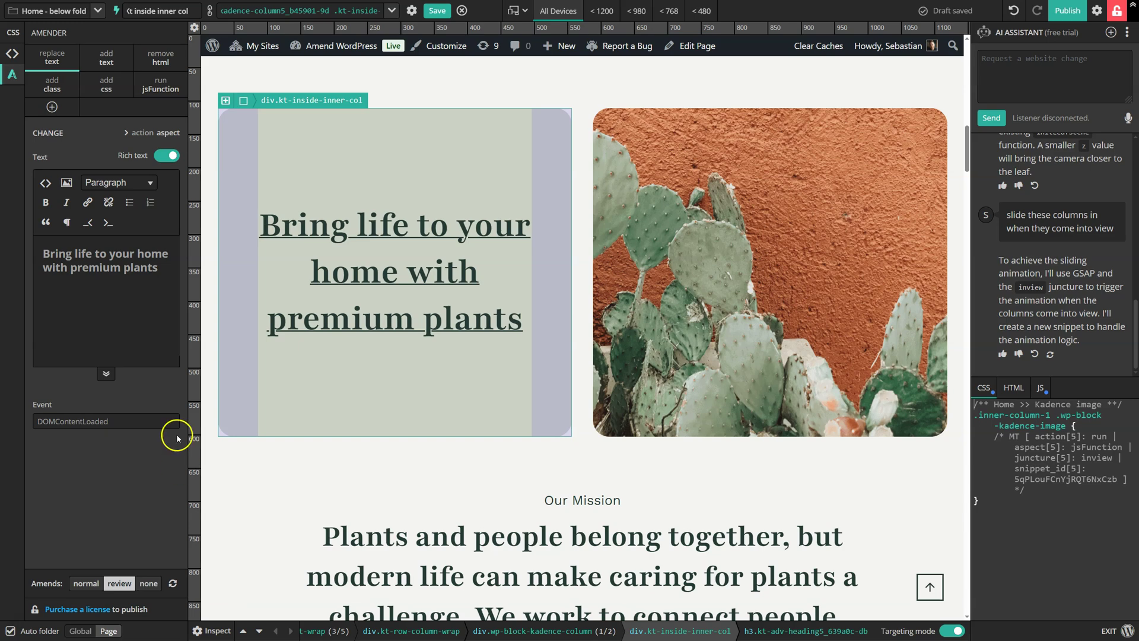
{"action": "left_click", "coordinate": [93, 312]}
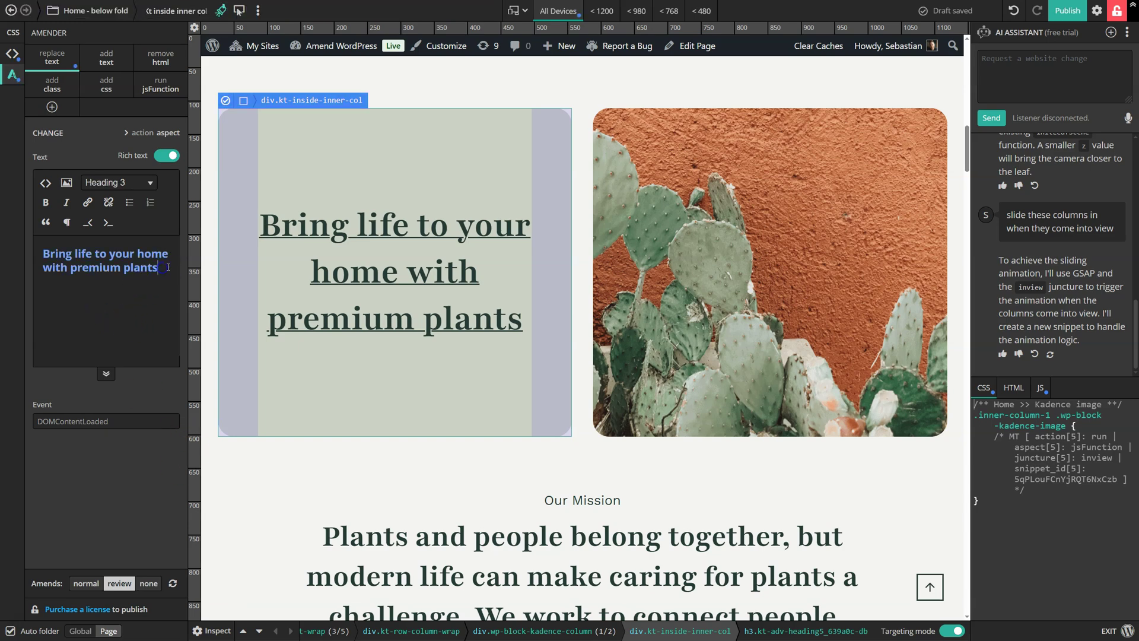
{"action": "key", "text": "Return"}
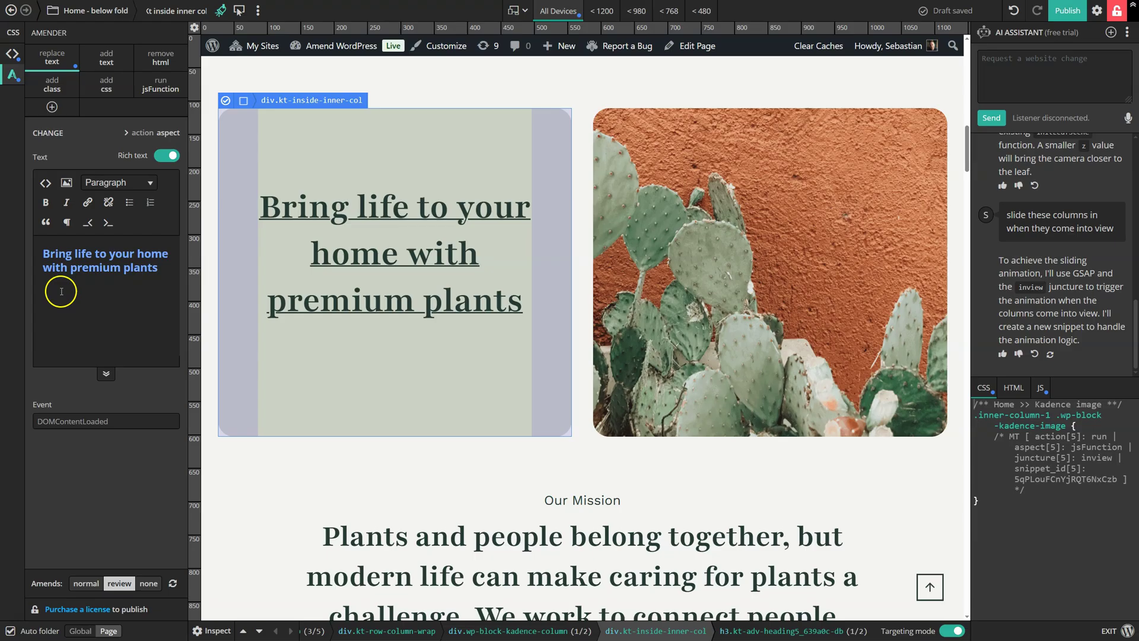
{"action": "type", "text": "While stocks last"}
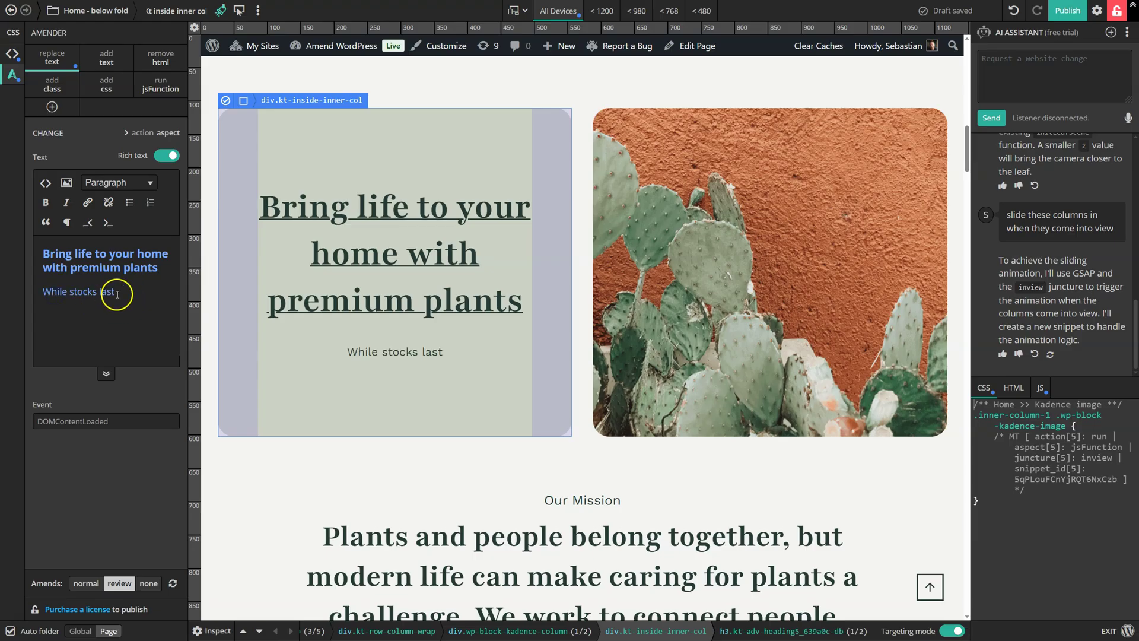
Link the 'While stocks last' line to the Shop page.
{"action": "left_click_drag", "start_coordinate": [115, 292], "coordinate": [43, 294]}
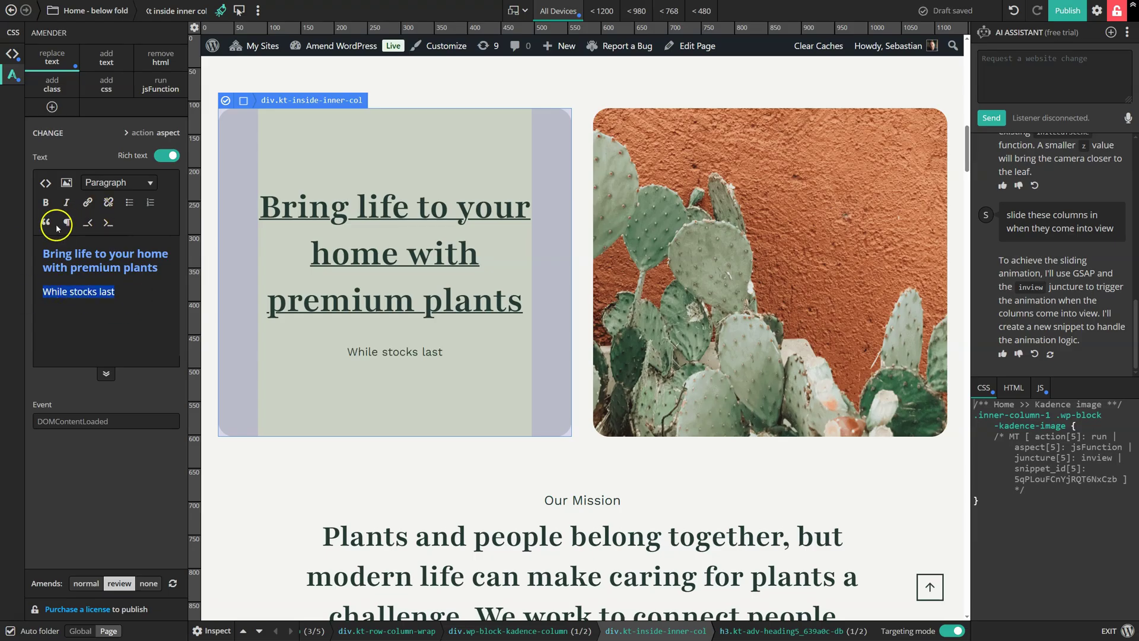
{"action": "left_click", "coordinate": [87, 203]}
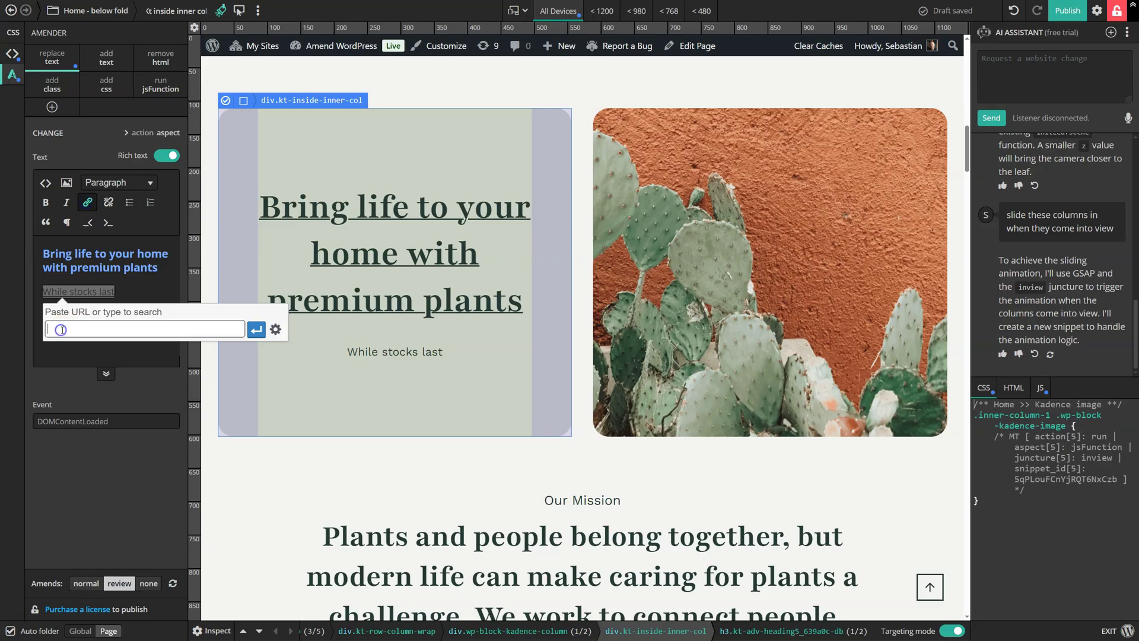
{"action": "type", "text": "sh"}
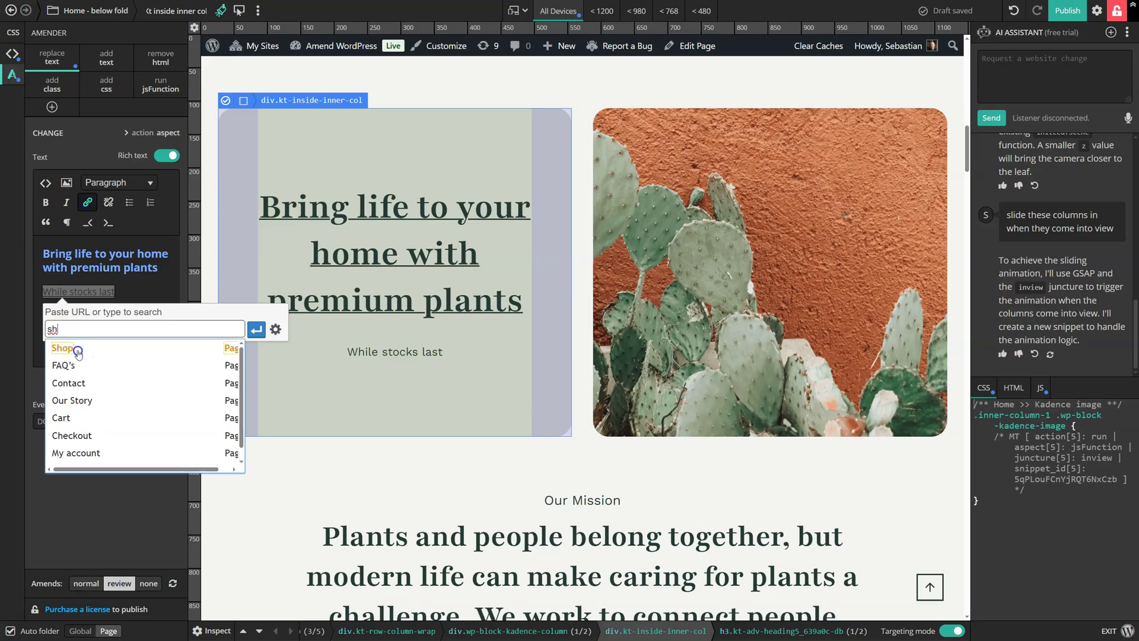
{"action": "left_click", "coordinate": [71, 343]}
{"action": "left_click", "coordinate": [256, 330]}
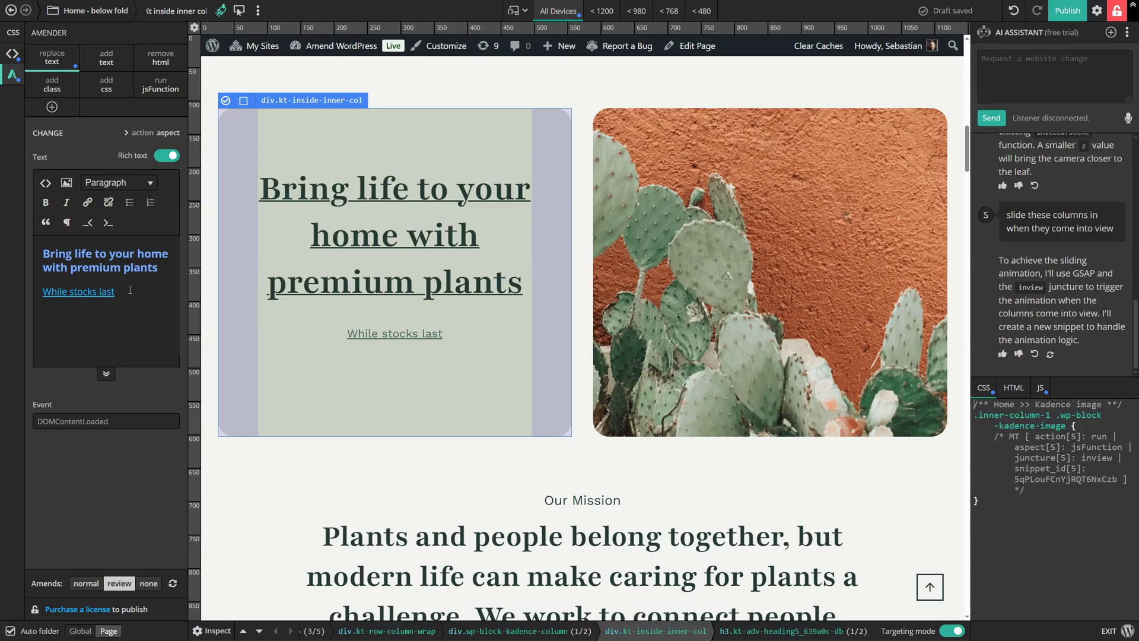
Insert cropped-succulent.png from the media library below the linked line.
{"action": "left_click", "coordinate": [66, 183]}
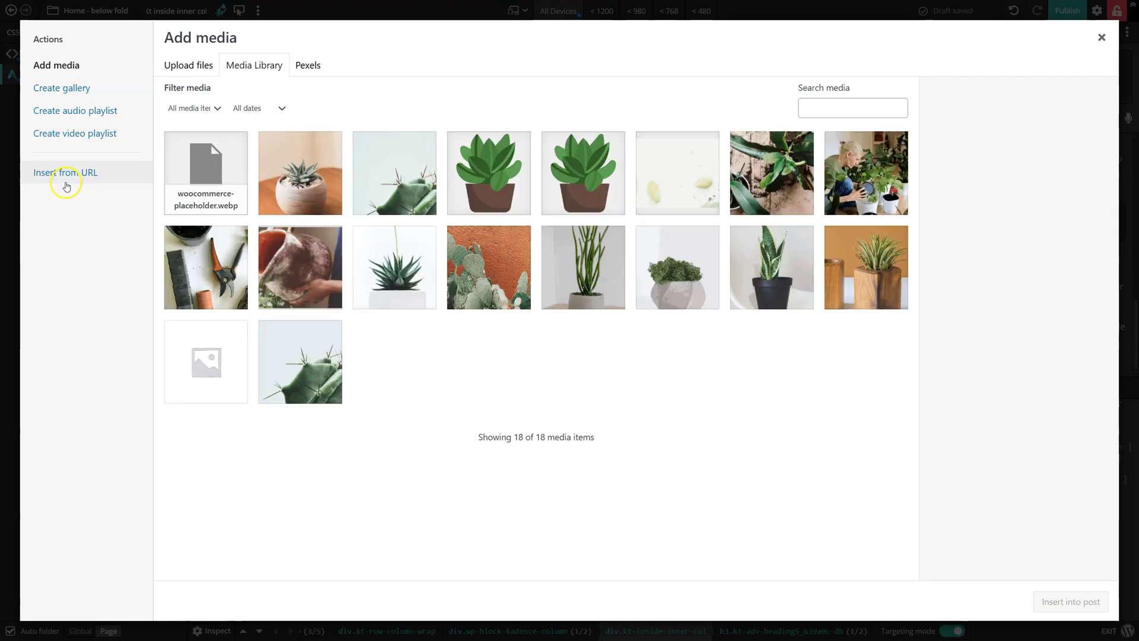
{"action": "left_click", "coordinate": [489, 172]}
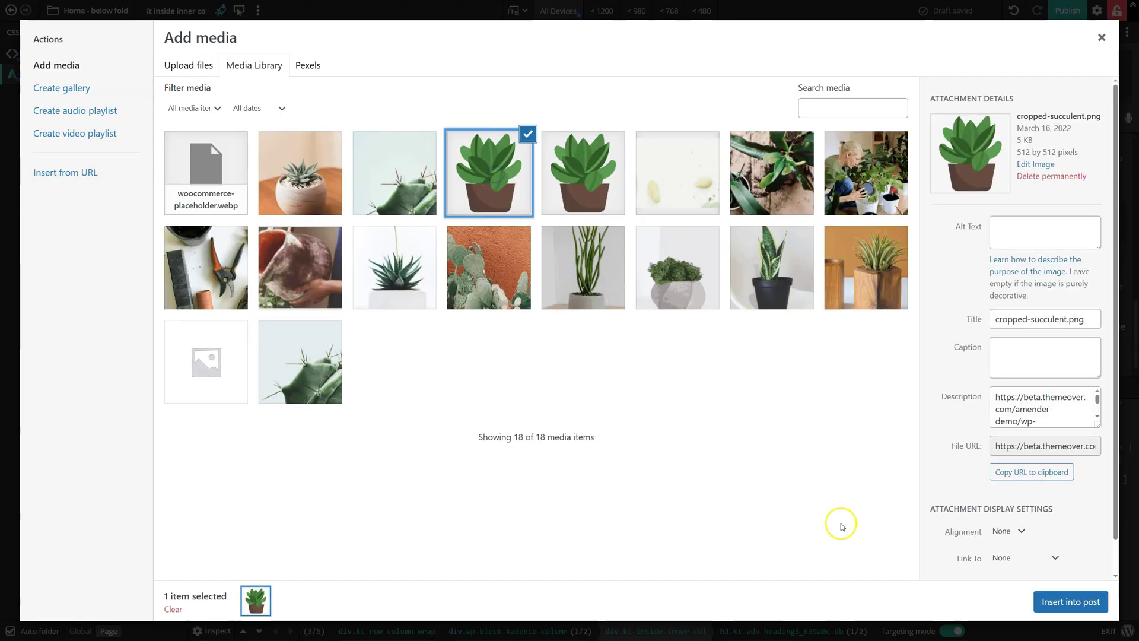
{"action": "left_click", "coordinate": [1089, 615]}
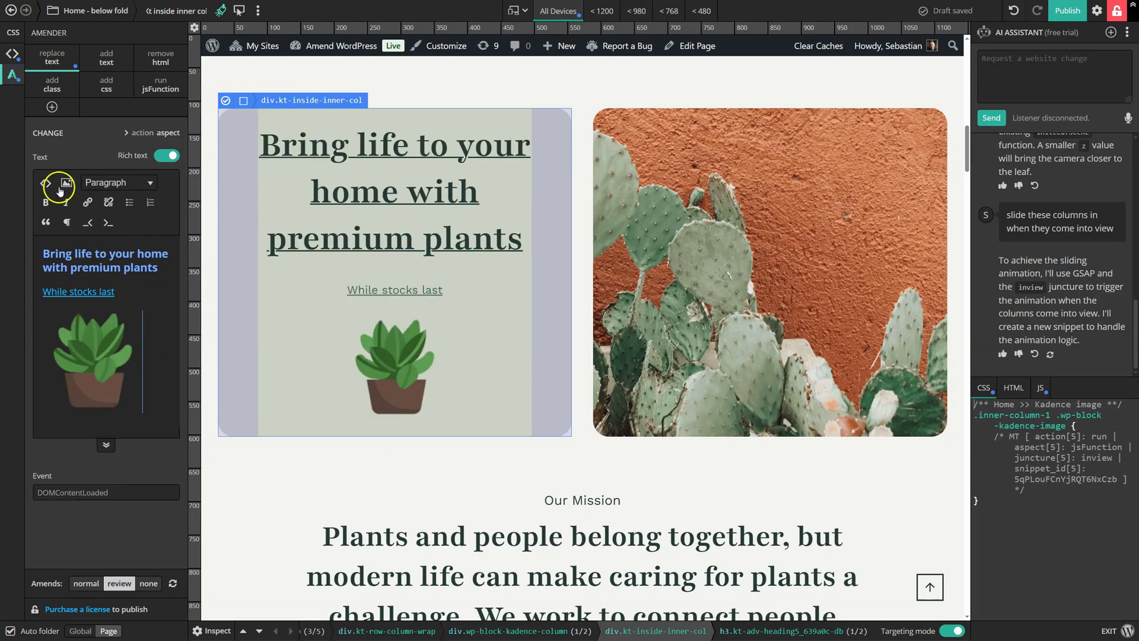
Change the image width from 150 to 100 in the HTML code view.
{"action": "left_click", "coordinate": [44, 184]}
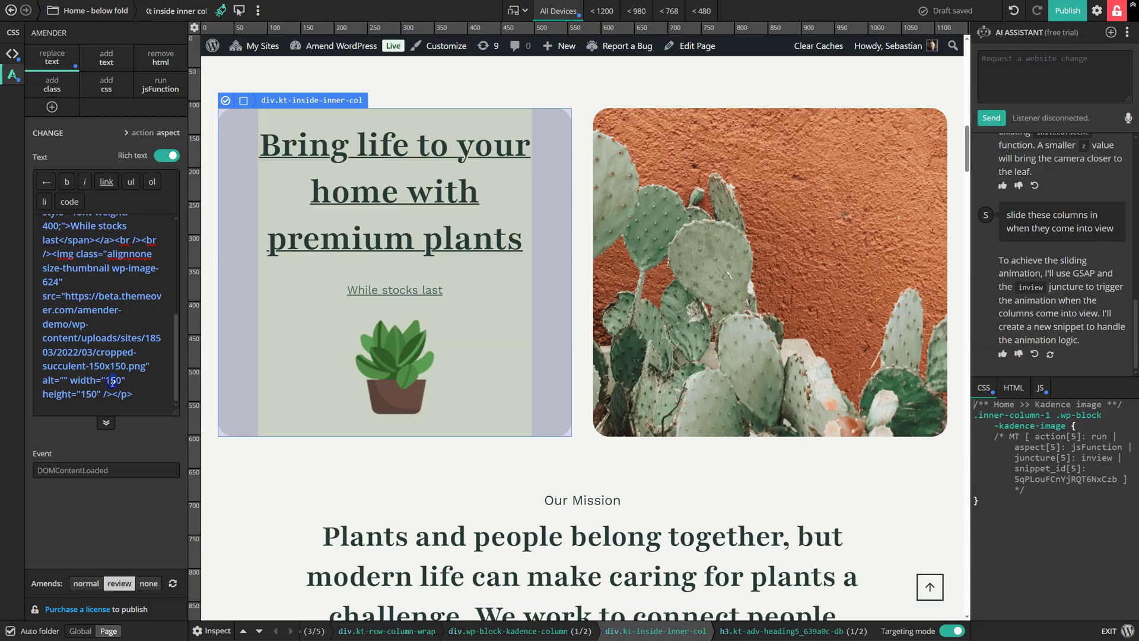
{"action": "key", "text": "Delete"}
{"action": "type", "text": "0"}
{"action": "left_click", "coordinate": [87, 414]}
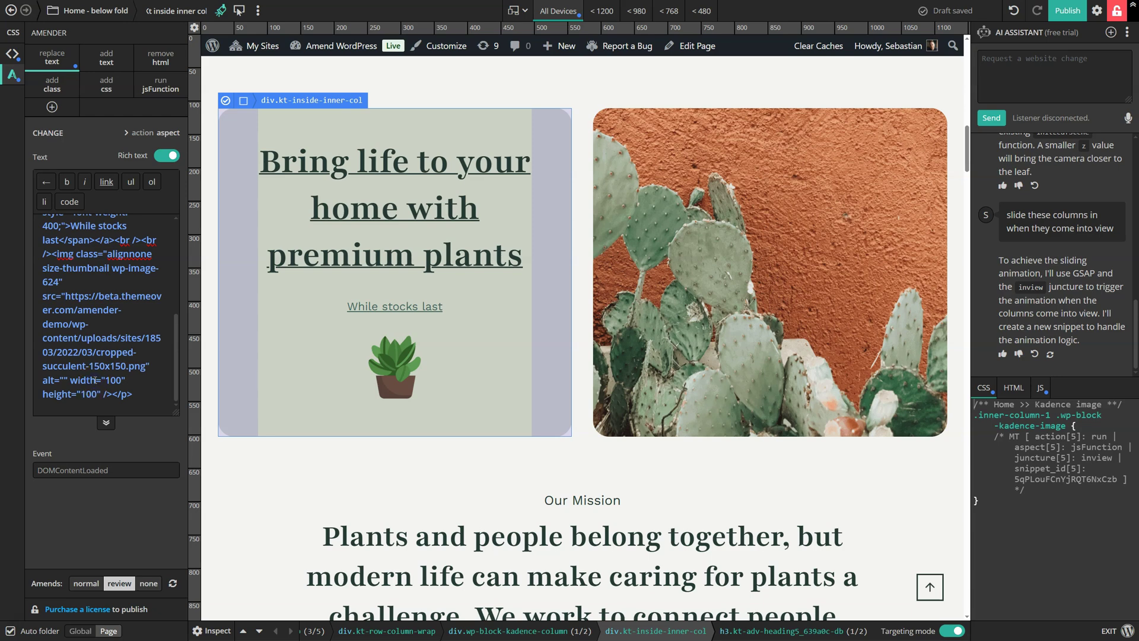
{"action": "left_click", "coordinate": [46, 181]}
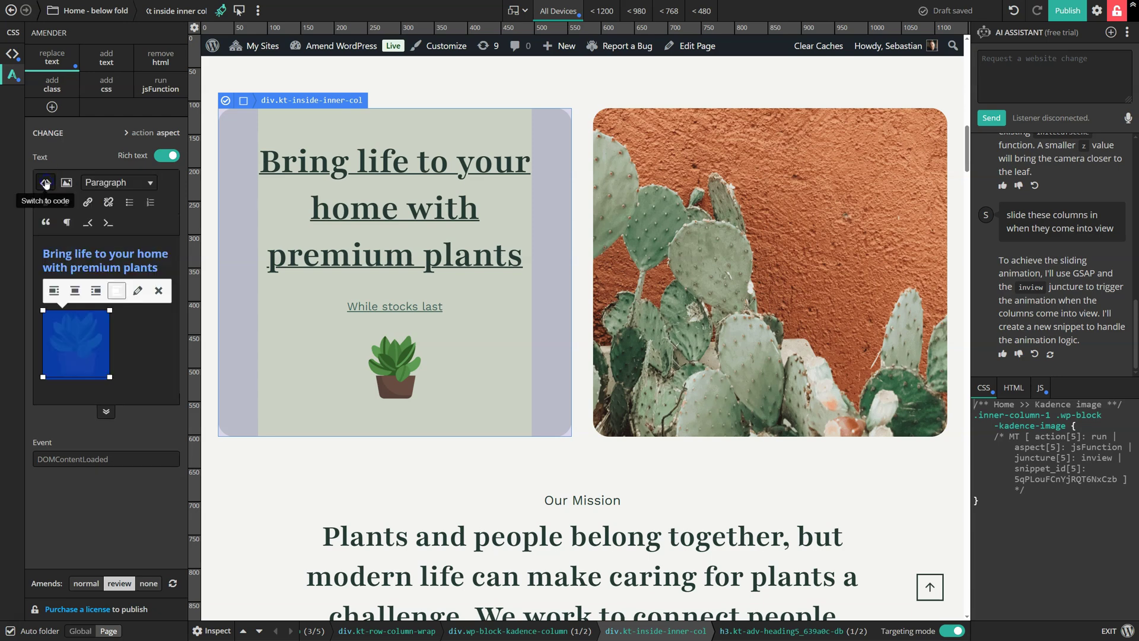
{"action": "left_click", "coordinate": [138, 340]}
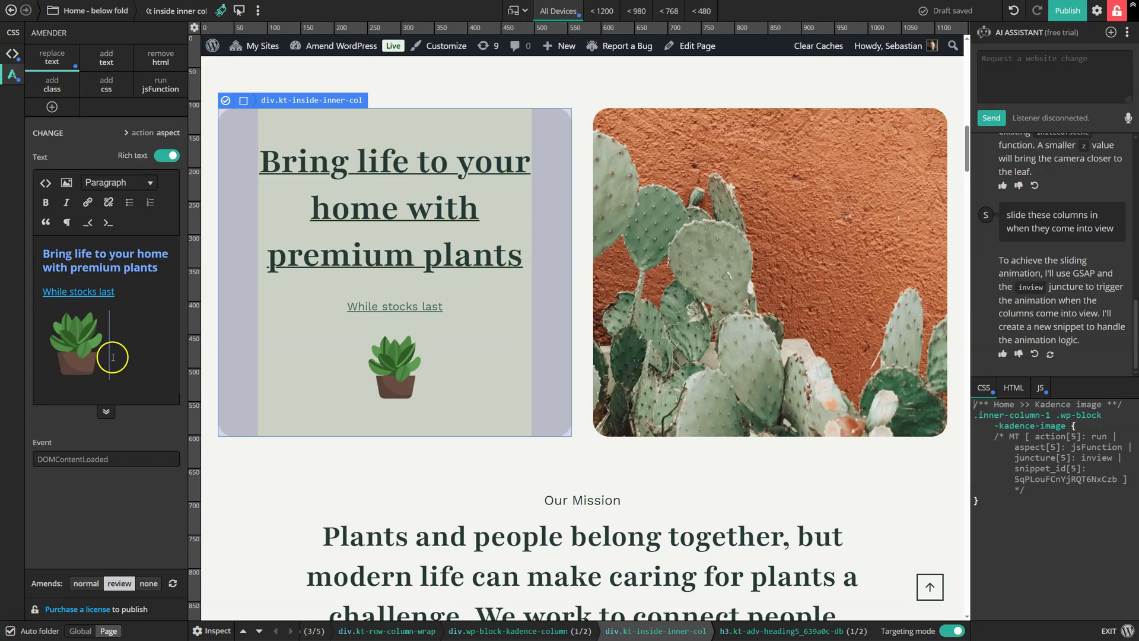
Select the Our Mission row and add a remove-HTML change for it.
{"action": "scroll", "coordinate": [399, 490], "scroll_direction": "down", "scroll_amount": 1}
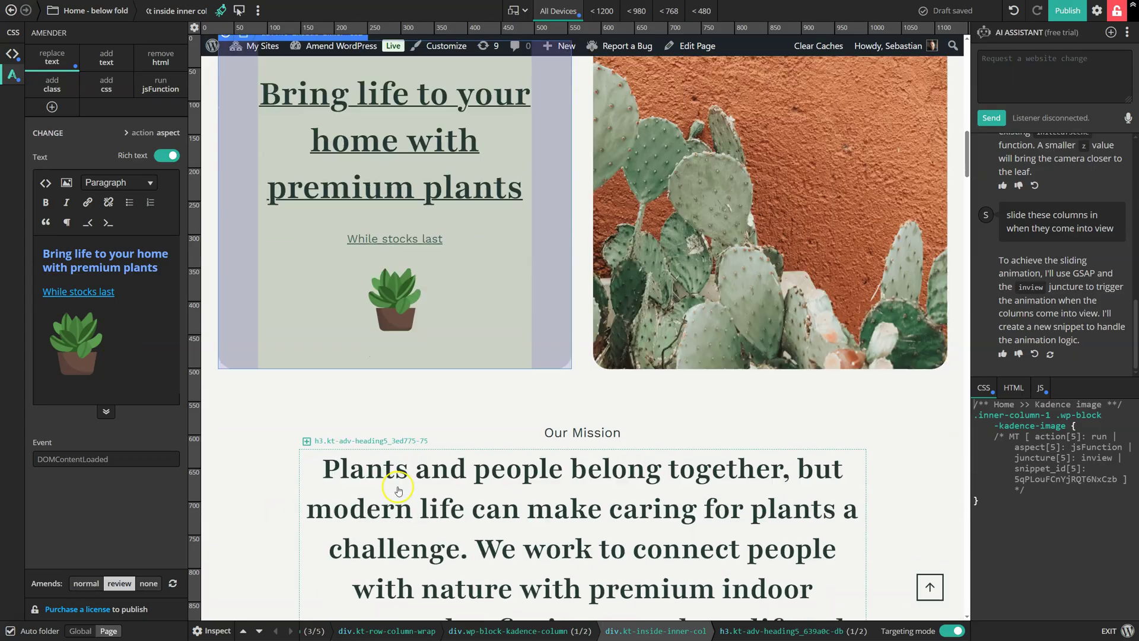
{"action": "scroll", "coordinate": [397, 480], "scroll_direction": "down", "scroll_amount": 7}
{"action": "scroll", "coordinate": [352, 476], "scroll_direction": "up", "scroll_amount": 3}
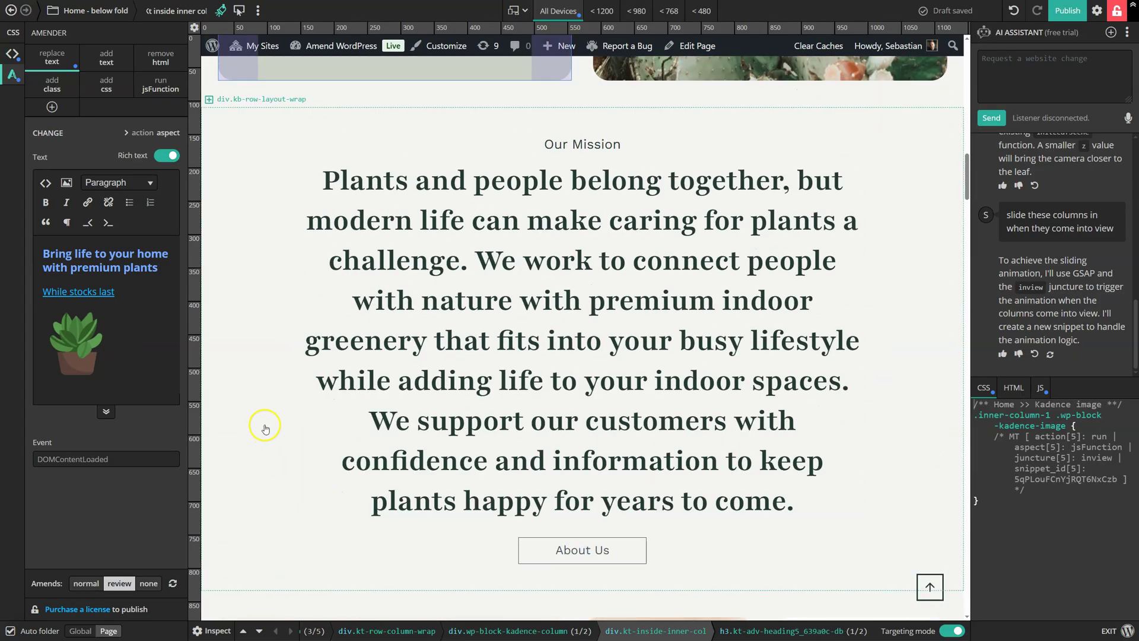
{"action": "left_click", "coordinate": [264, 421]}
{"action": "scroll", "coordinate": [285, 391], "scroll_direction": "up", "scroll_amount": 2}
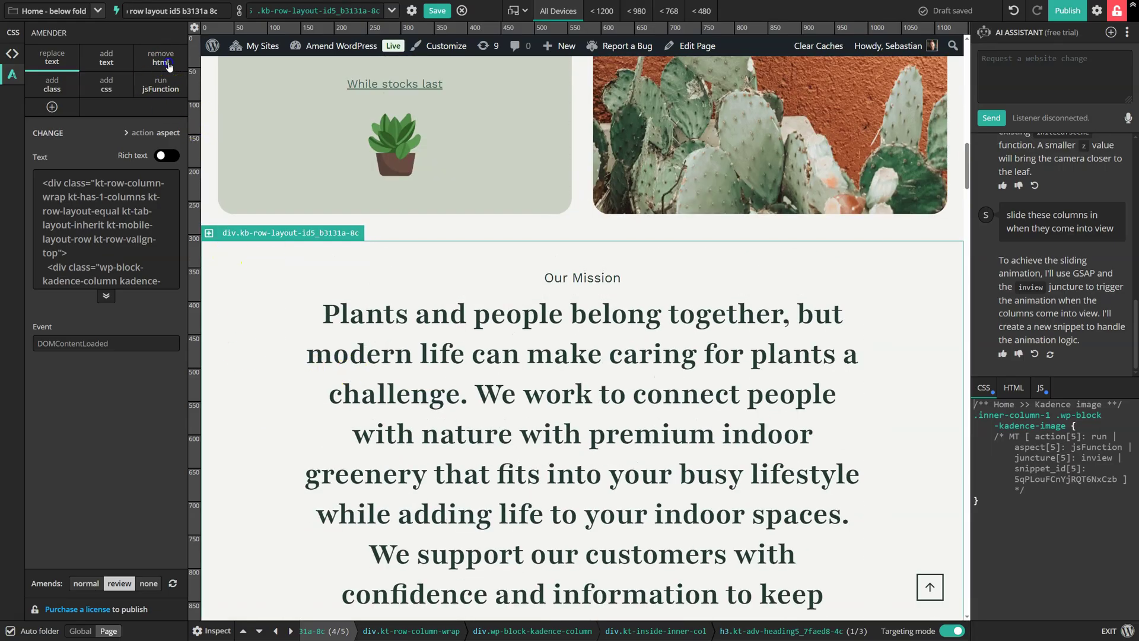
{"action": "left_click", "coordinate": [161, 60]}
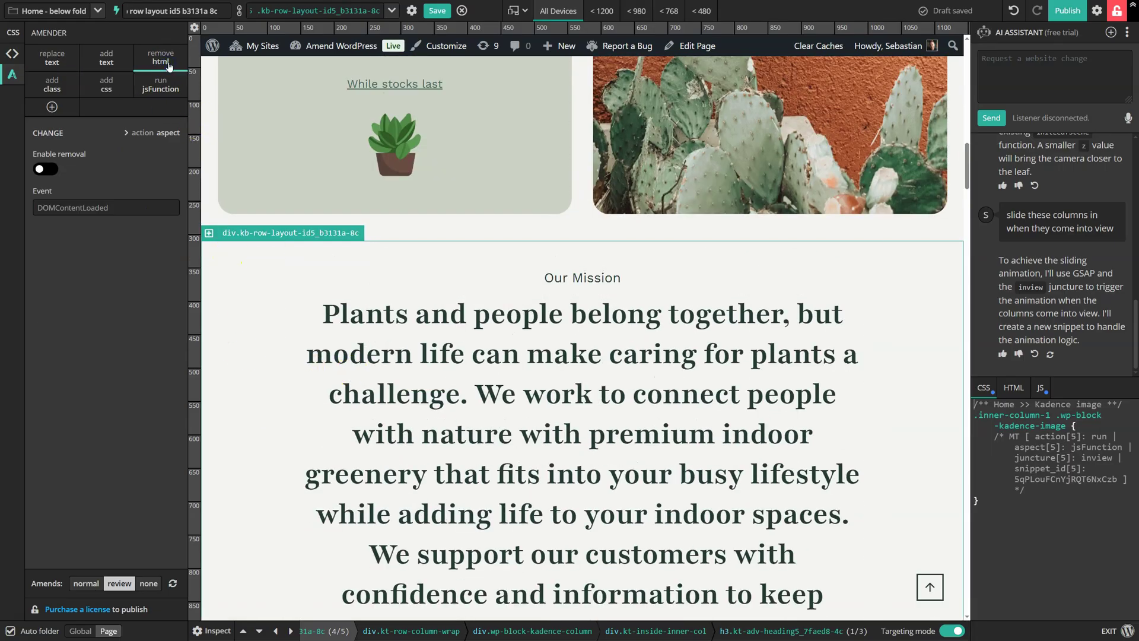
{"action": "left_click", "coordinate": [45, 170]}
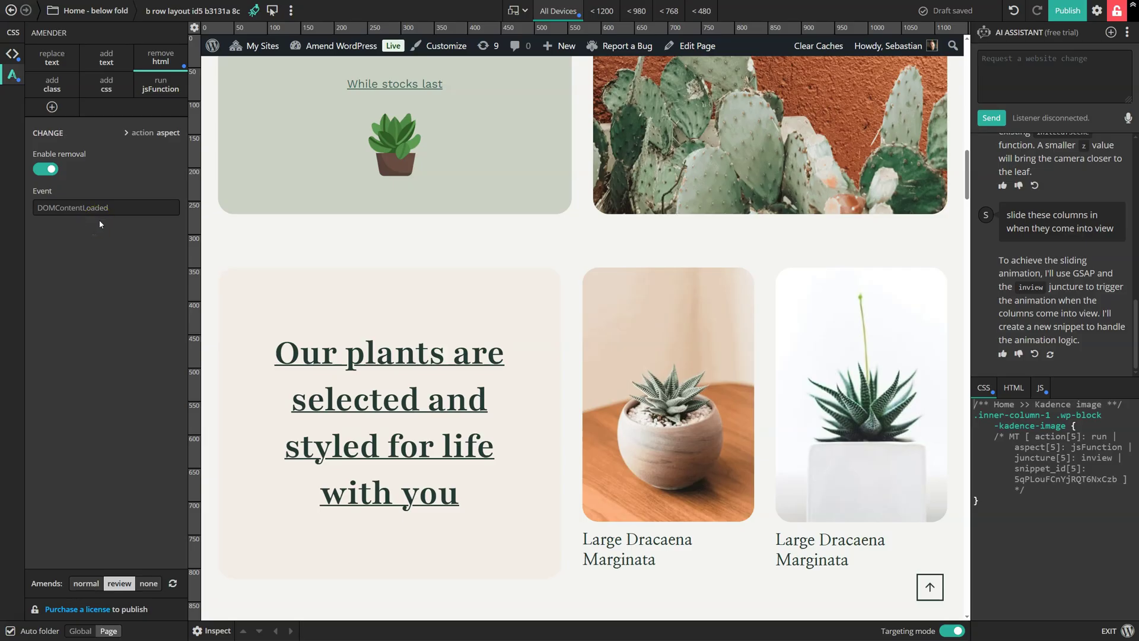
Set the removal trigger to serverHTMLReady and save, then switch off Enable removal.
{"action": "left_click", "coordinate": [173, 207]}
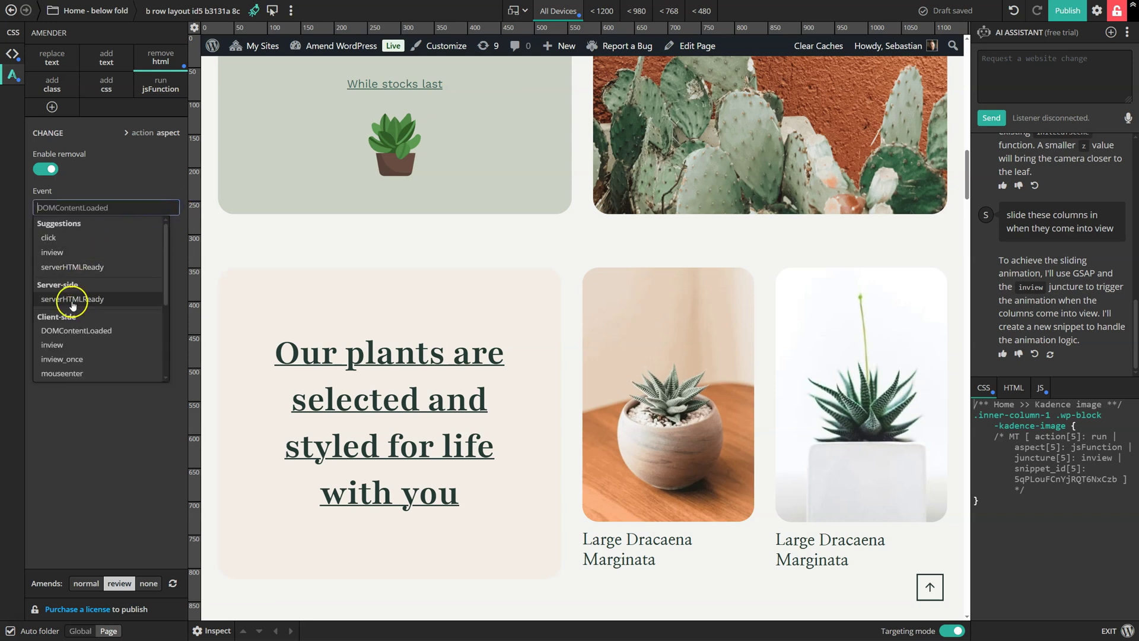
{"action": "left_click", "coordinate": [58, 300]}
{"action": "left_click", "coordinate": [84, 298]}
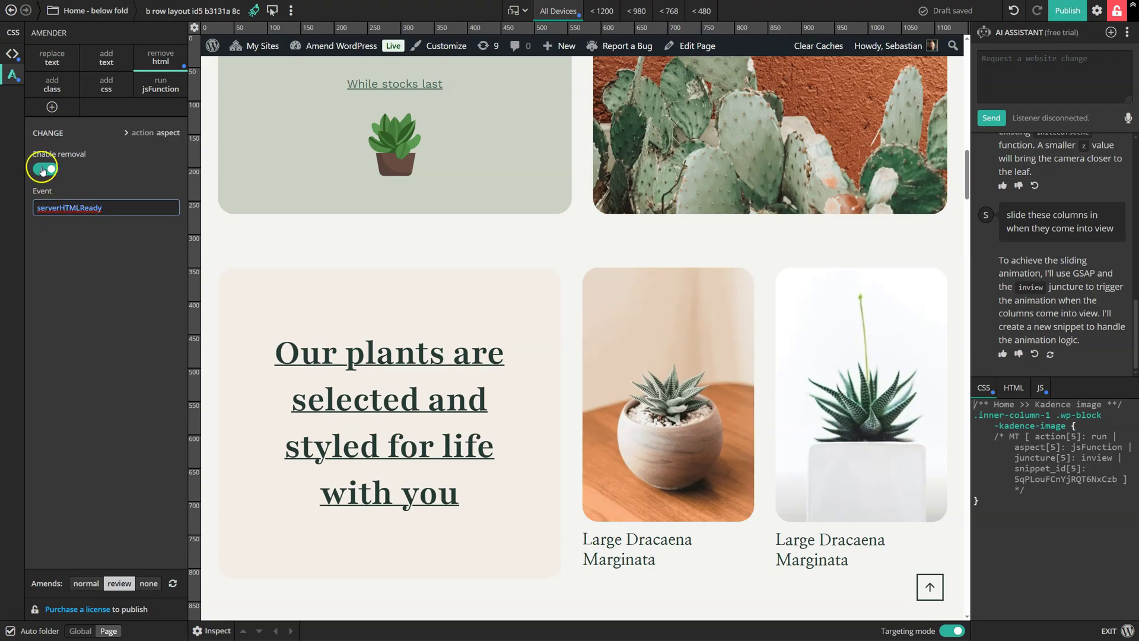
{"action": "left_click", "coordinate": [40, 170]}
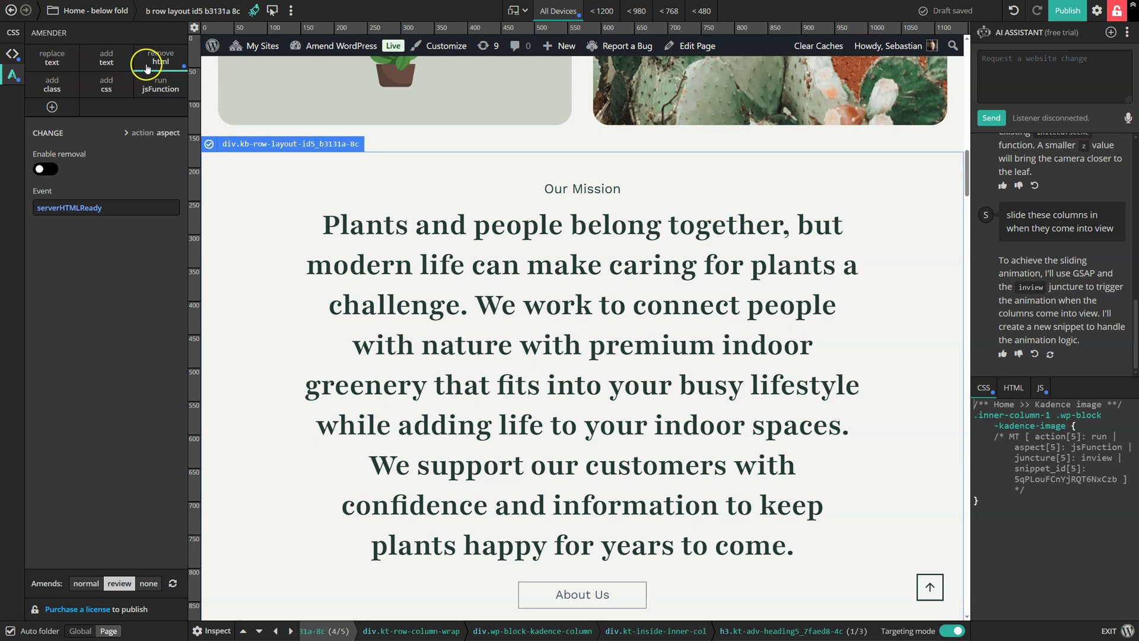
Clear the change's Event field and set Tailwind to Yes in Amender preferences, saving them.
{"action": "left_click", "coordinate": [166, 208]}
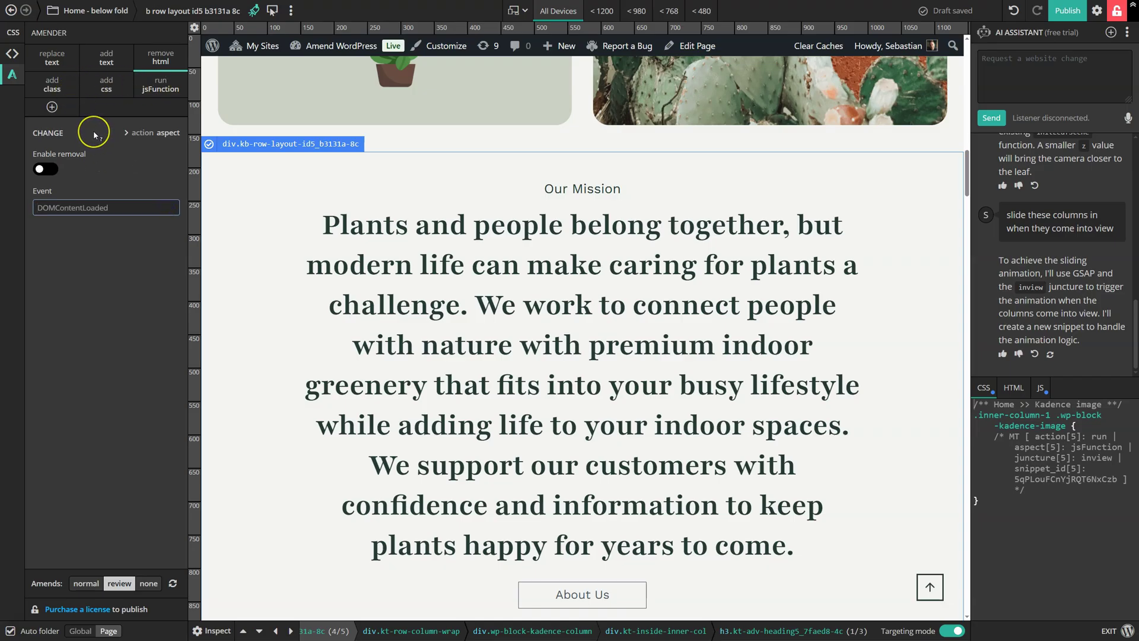
{"action": "left_click", "coordinate": [68, 89]}
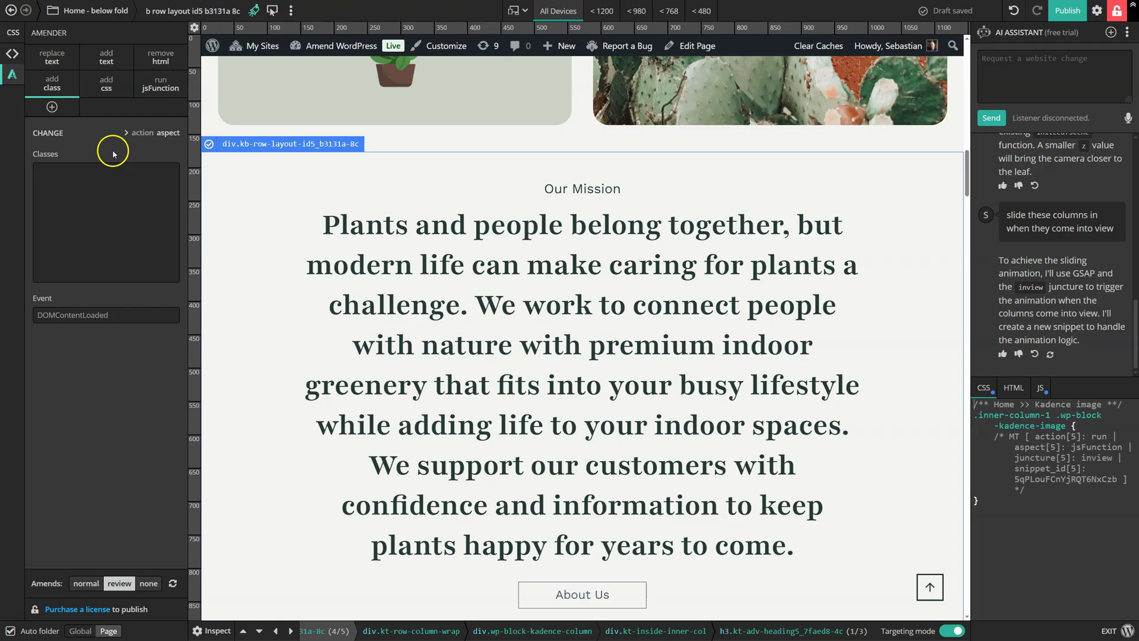
{"action": "left_click", "coordinate": [1096, 12]}
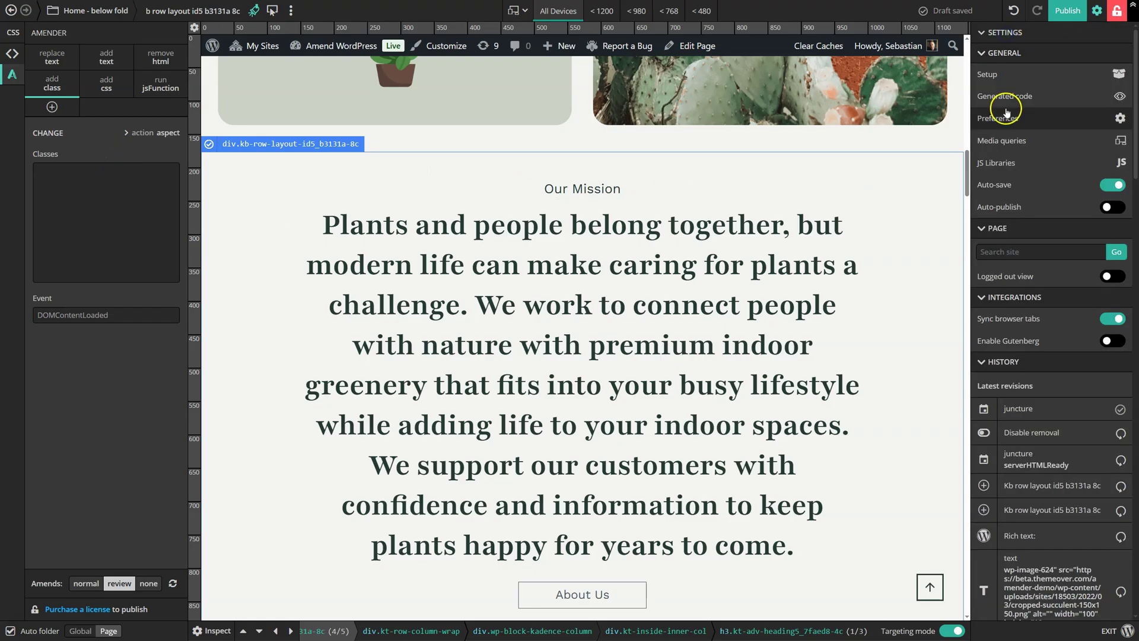
{"action": "left_click", "coordinate": [1005, 112]}
{"action": "left_click", "coordinate": [209, 67]}
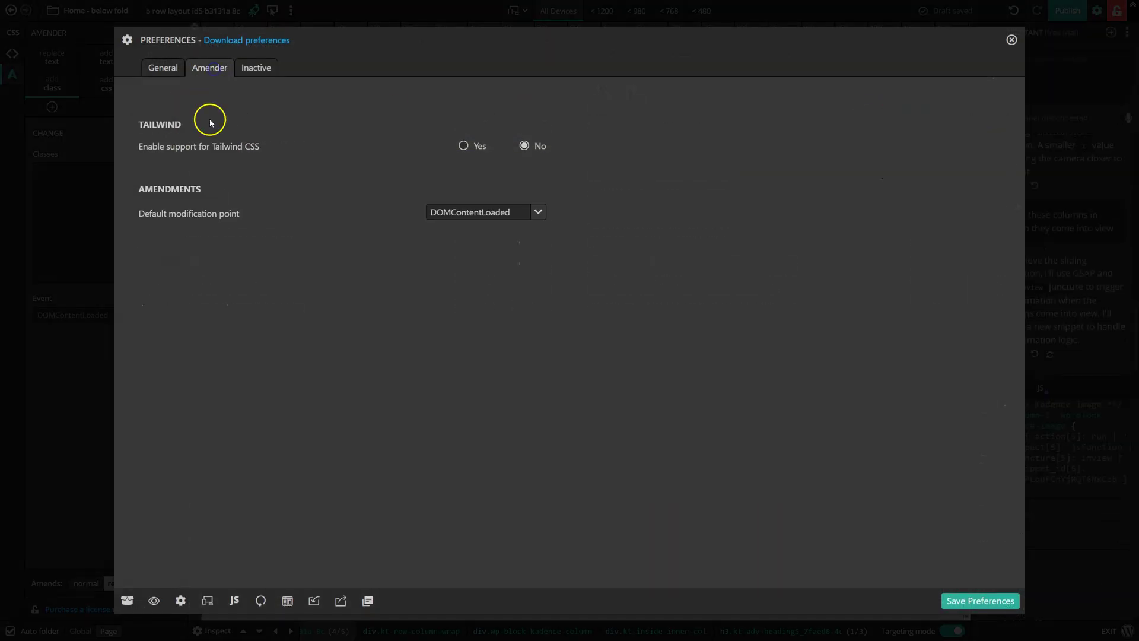
{"action": "left_click", "coordinate": [463, 145]}
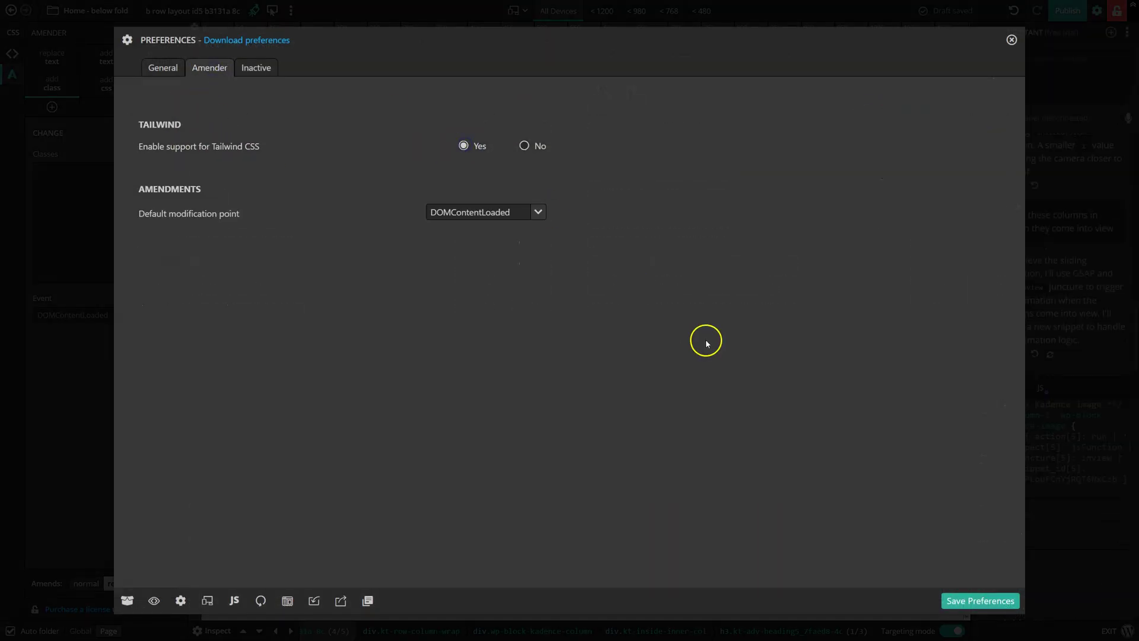
{"action": "left_click", "coordinate": [1002, 600]}
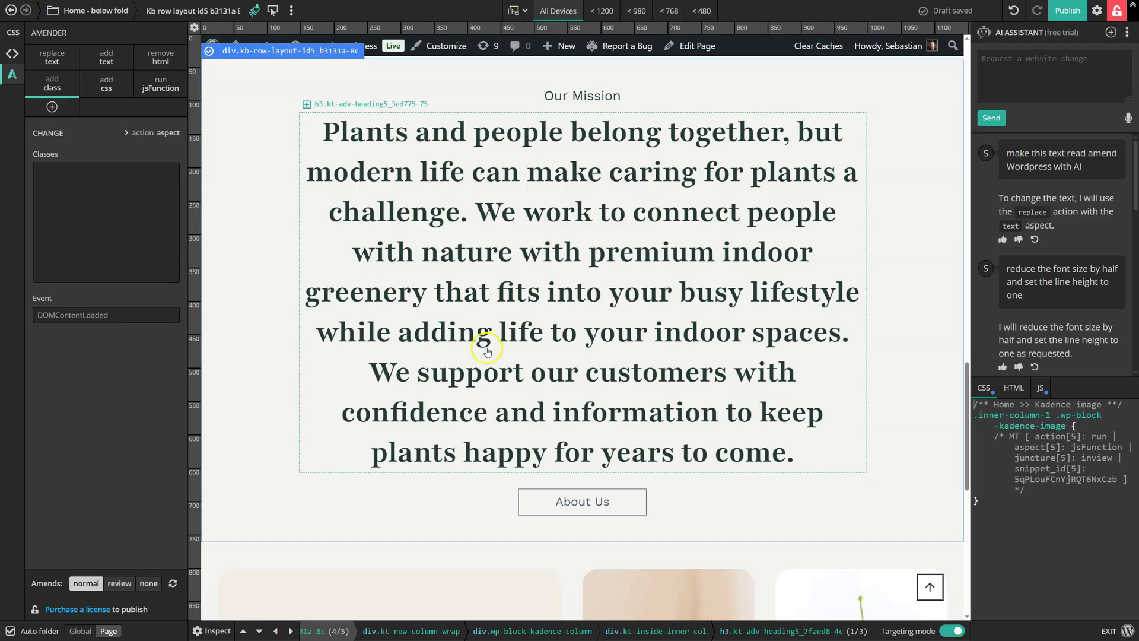
Give the Our Mission row the classes bg-gradient-to-r from-theme-palette7 to-theme-palette8.
{"action": "left_click", "coordinate": [58, 181]}
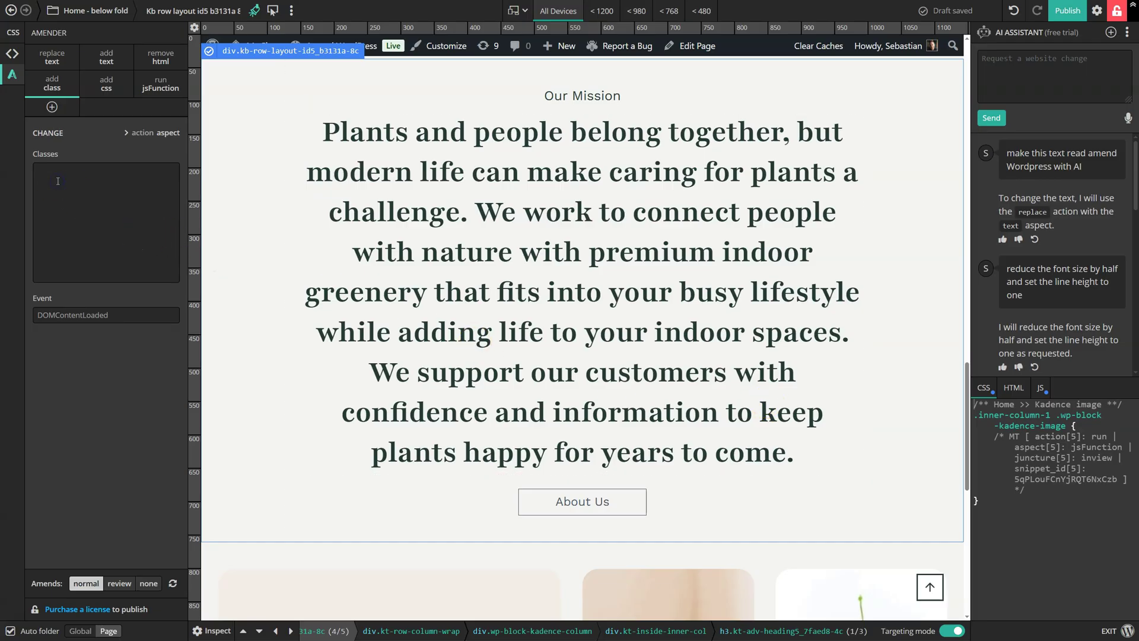
{"action": "type", "text": "bg-gradient-to-r from-green-200 to-blue-200"}
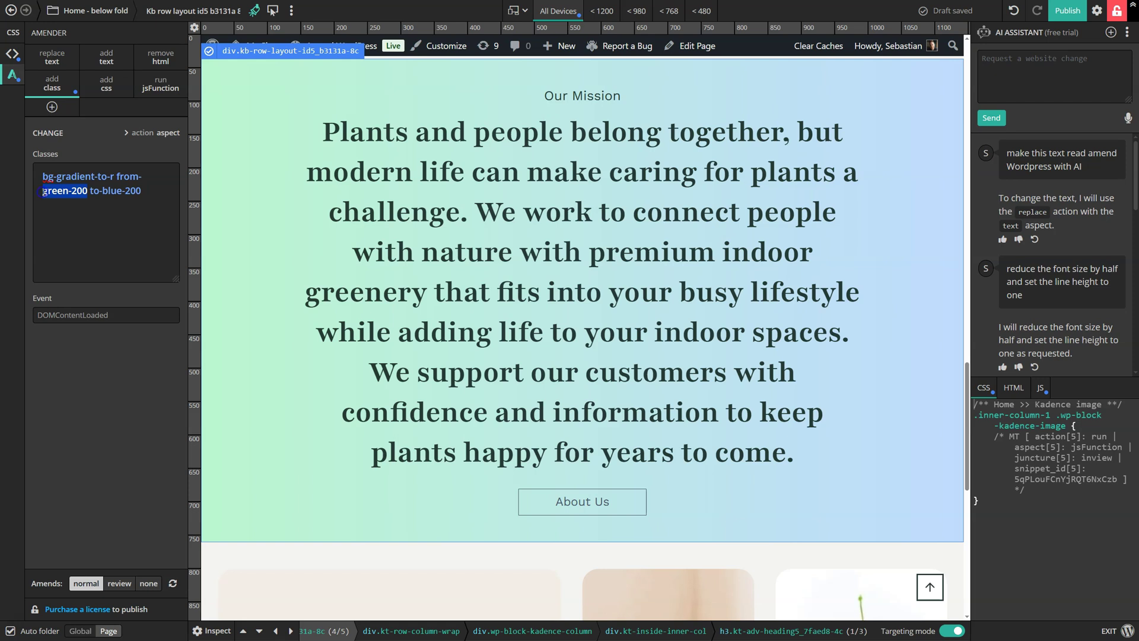
{"action": "type", "text": "theme"}
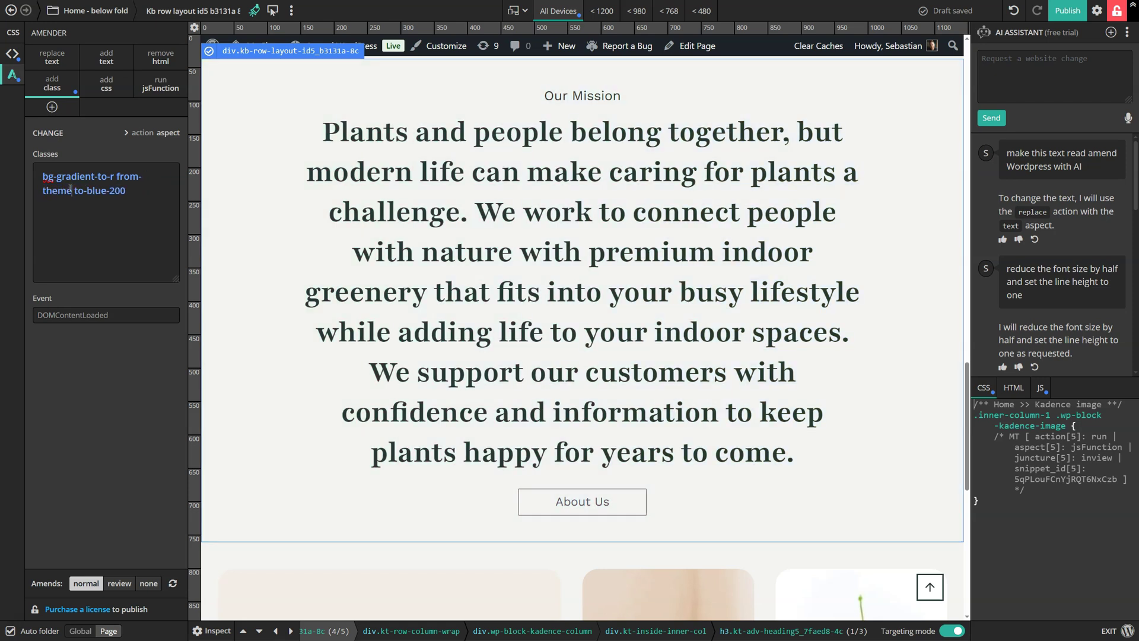
{"action": "type", "text": "-palette7"}
{"action": "left_click_drag", "start_coordinate": [112, 190], "coordinate": [154, 191]}
{"action": "type", "text": "theme-palette7"}
{"action": "key", "text": "BackSpace"}
{"action": "type", "text": "8"}
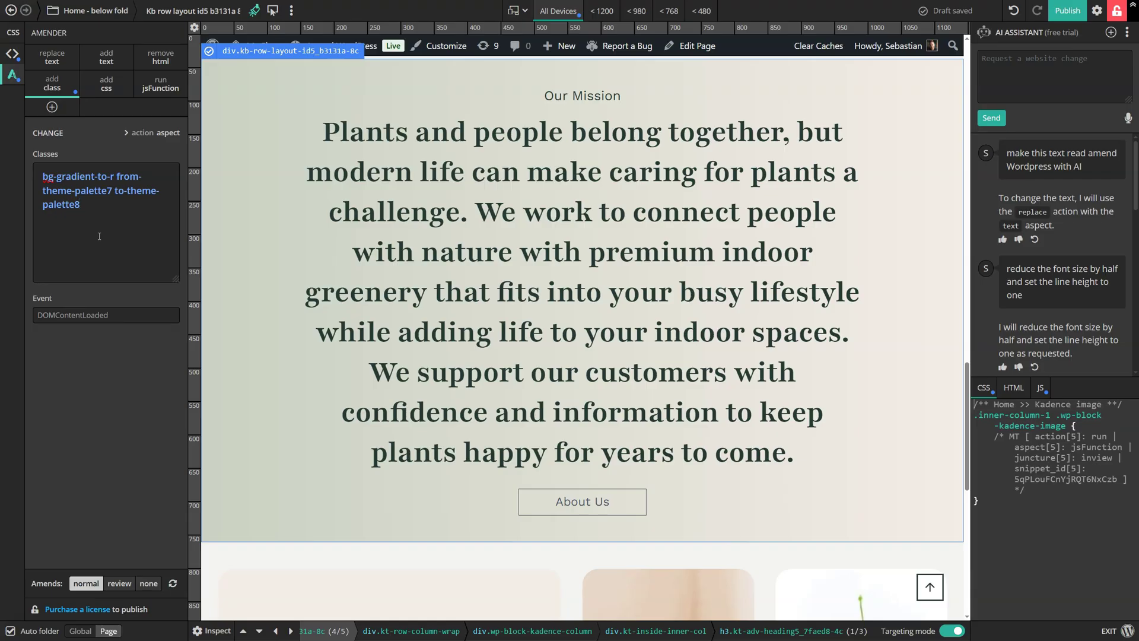
Add a CSS change setting font-style: italic on the Our Mission row.
{"action": "left_click", "coordinate": [104, 85]}
{"action": "left_click", "coordinate": [64, 194]}
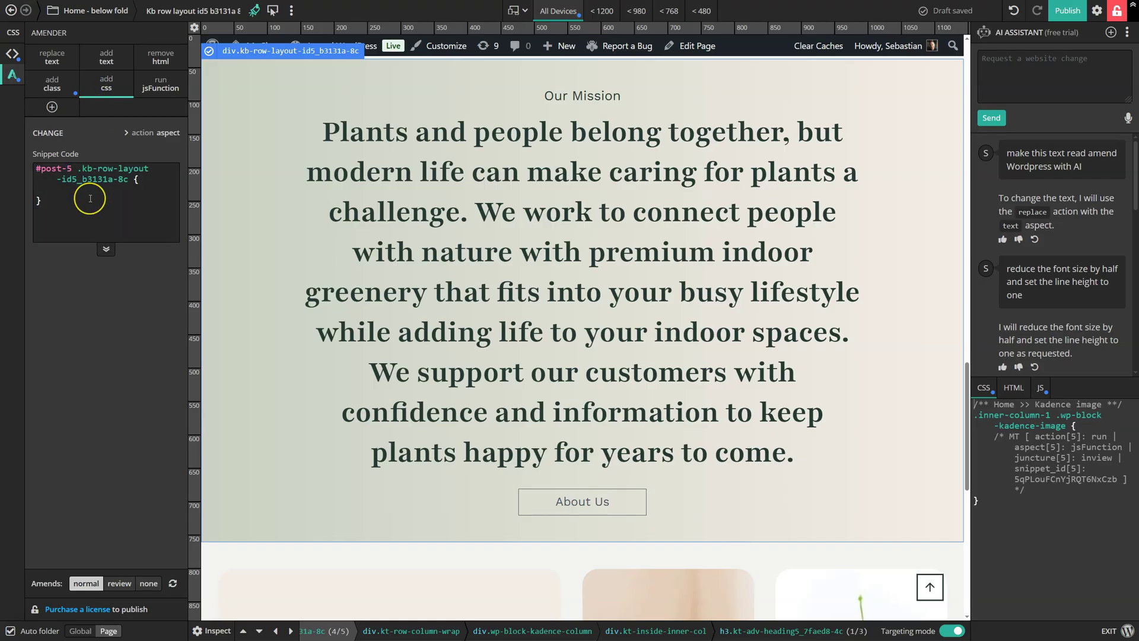
{"action": "type", "text": "font-style: italic;"}
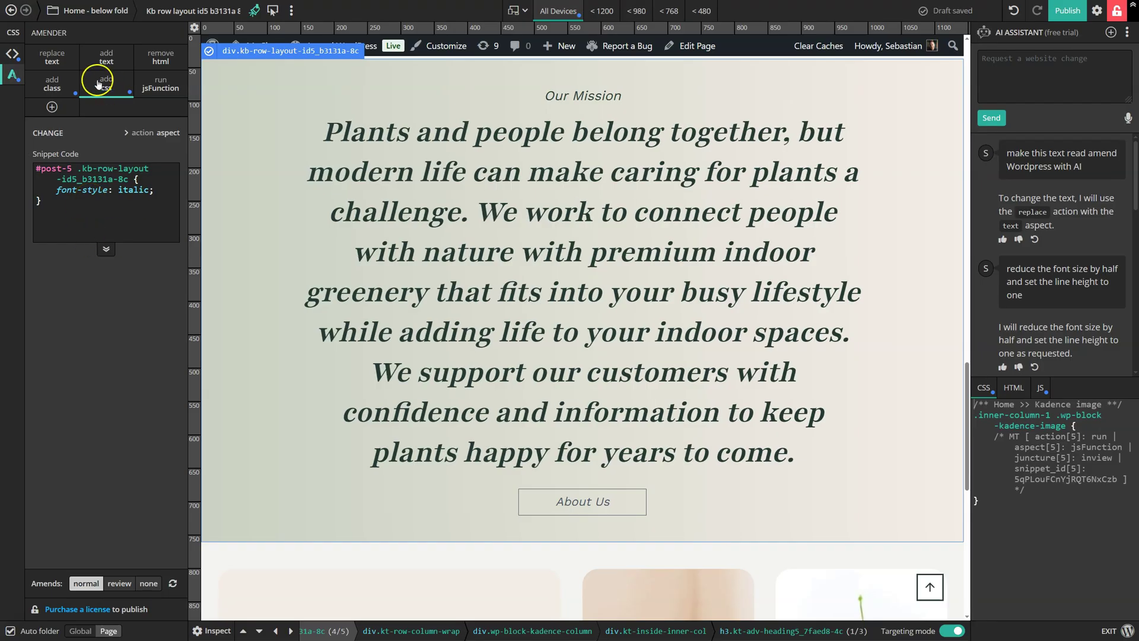
Add a jsFunction on the potted-plant thumbnail that alerts 'Image was clicked!' on the click event.
{"action": "left_click", "coordinate": [160, 88]}
{"action": "scroll", "coordinate": [433, 166], "scroll_direction": "up", "scroll_amount": 5}
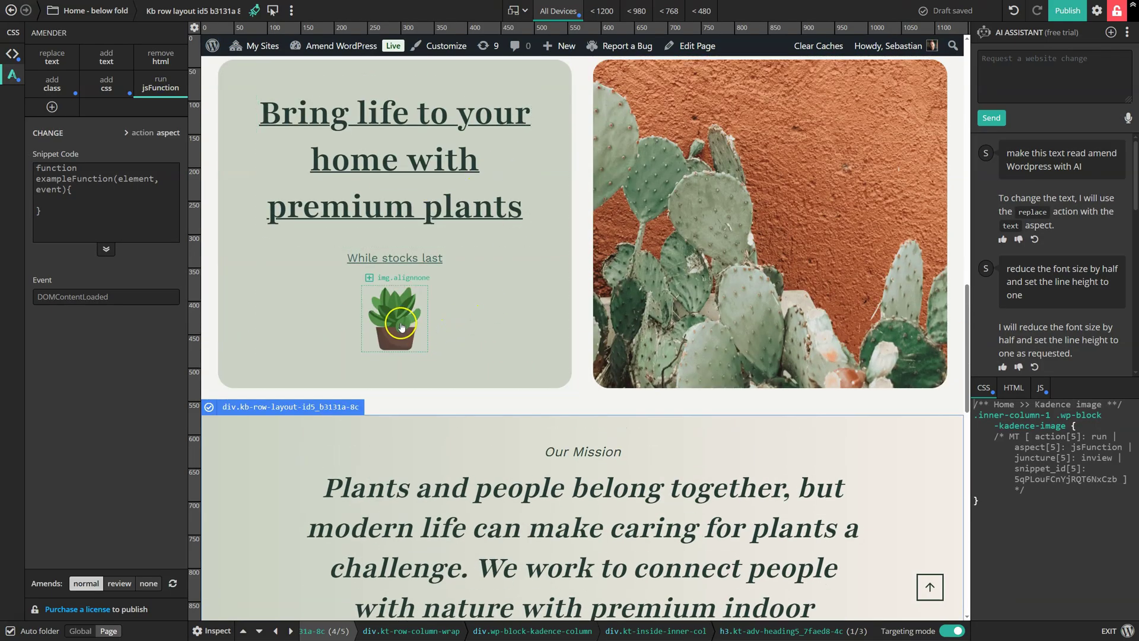
{"action": "left_click", "coordinate": [400, 325]}
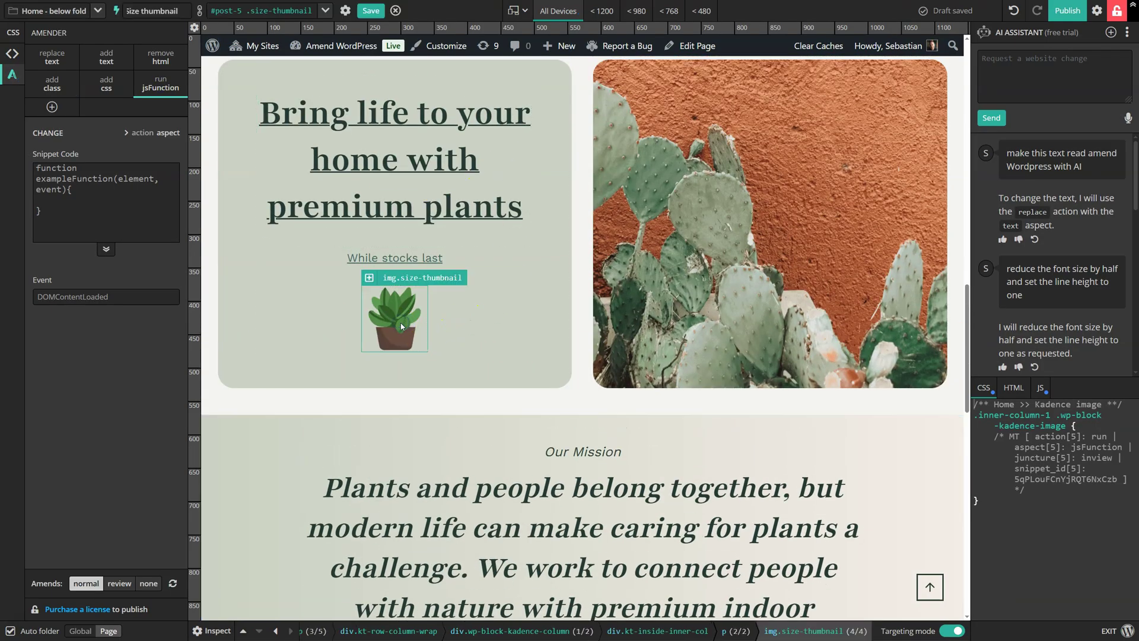
{"action": "left_click", "coordinate": [58, 201]}
{"action": "left_click", "coordinate": [122, 190]}
{"action": "type", "text": "alert('Image was clicked!');"}
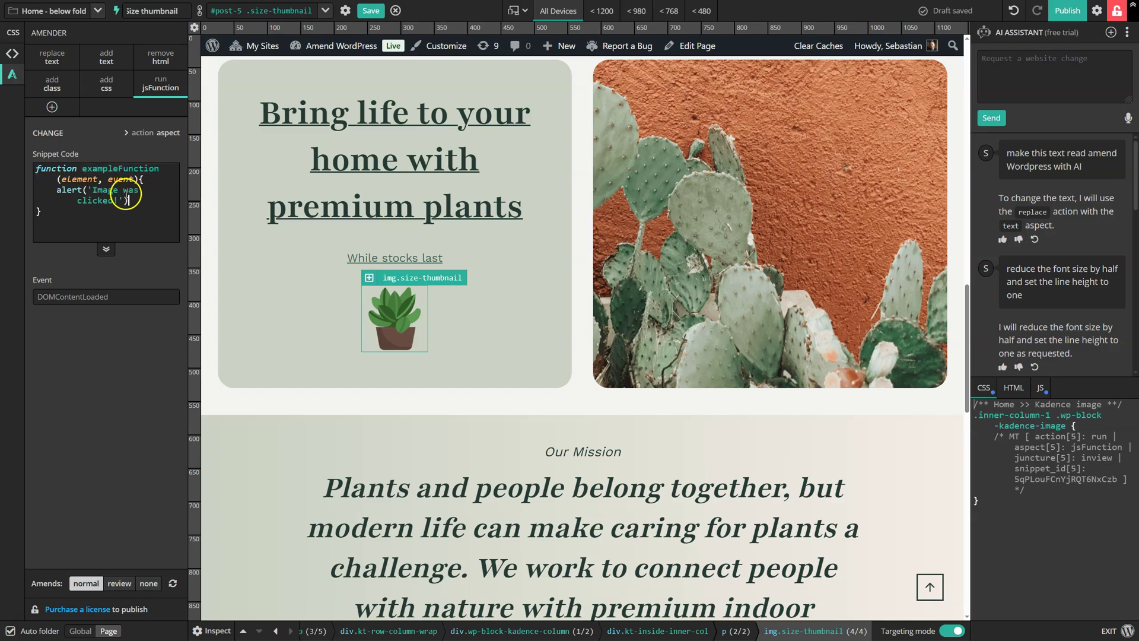
{"action": "left_click", "coordinate": [145, 195]}
{"action": "left_click", "coordinate": [175, 299]}
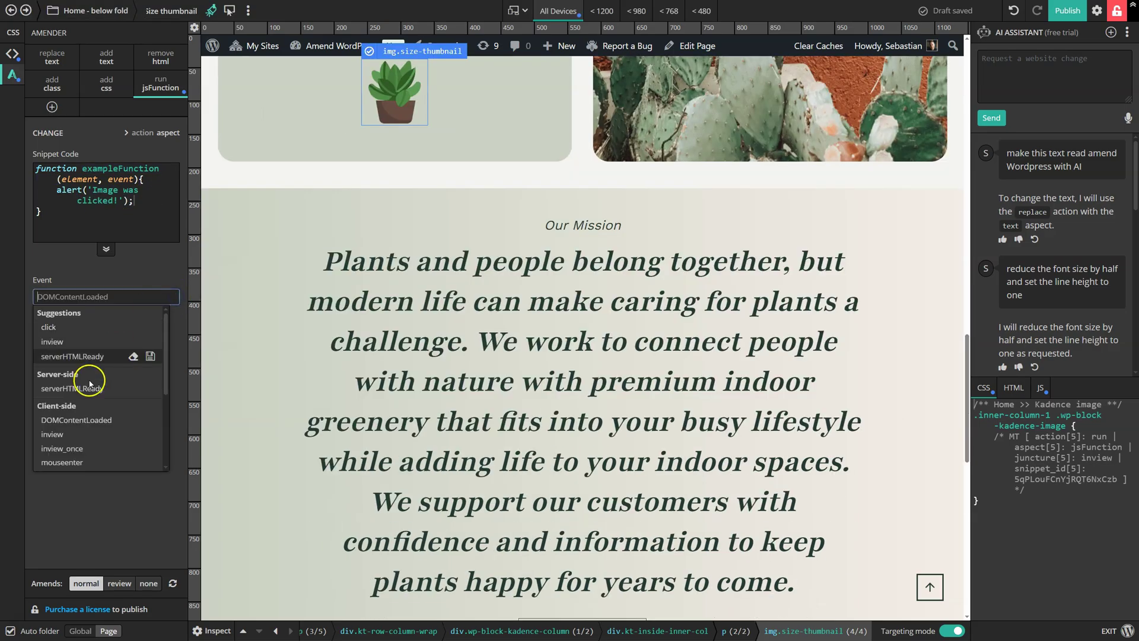
{"action": "scroll", "coordinate": [77, 385], "scroll_direction": "down", "scroll_amount": 3}
{"action": "left_click", "coordinate": [55, 444]}
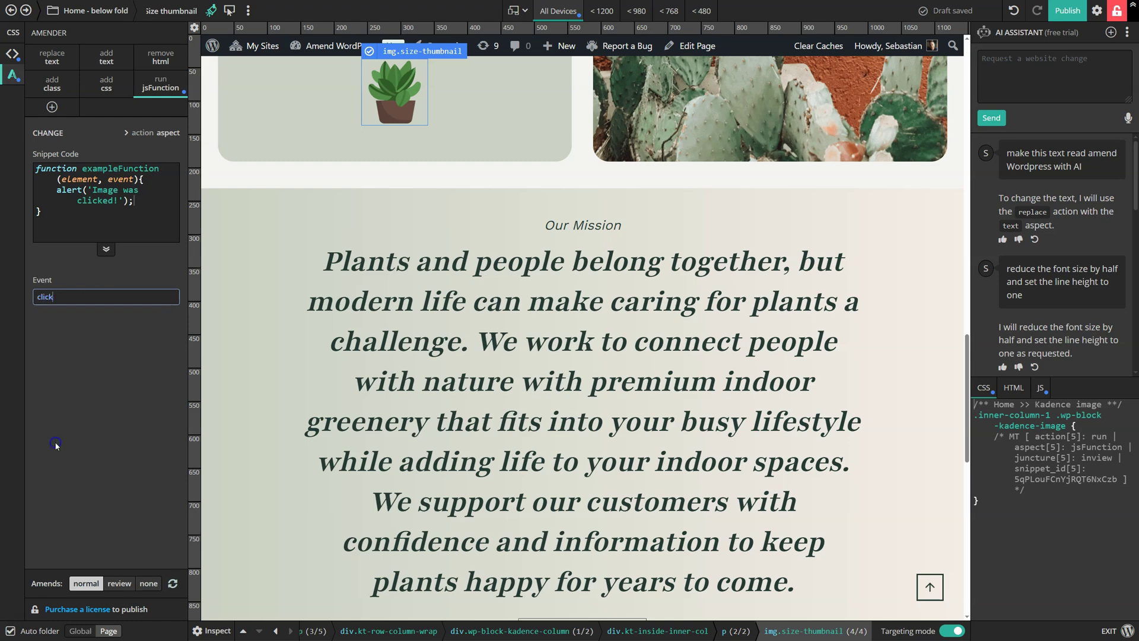
Refresh the preview and click the thumbnail to confirm the alert appears.
{"action": "left_click", "coordinate": [172, 585]}
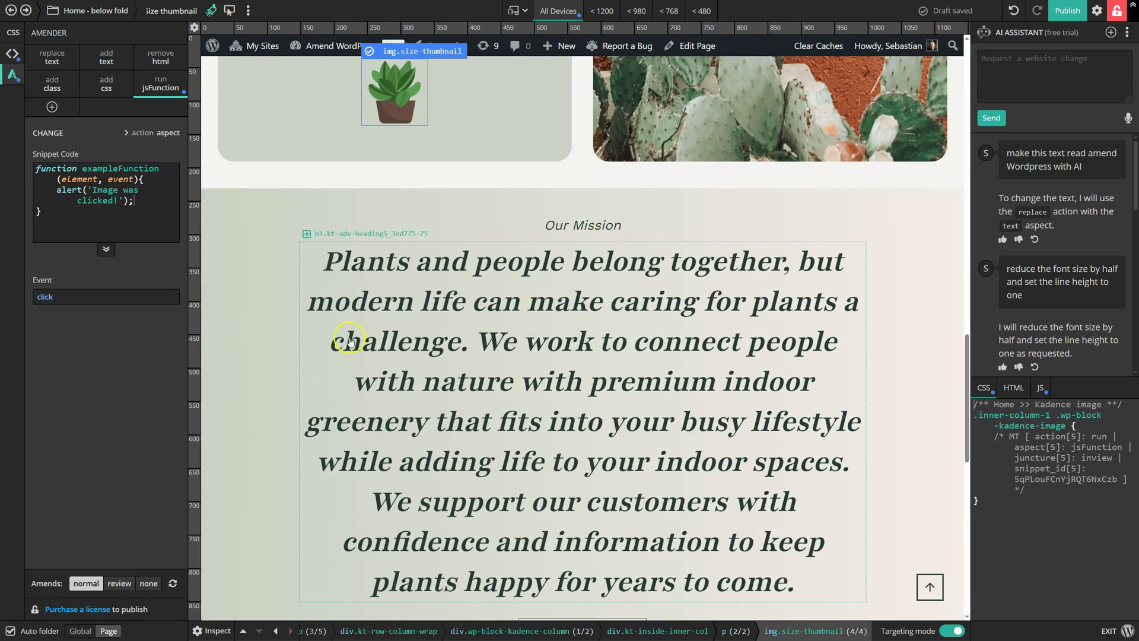
{"action": "scroll", "coordinate": [380, 267], "scroll_direction": "up", "scroll_amount": 2}
{"action": "left_click", "coordinate": [395, 231]}
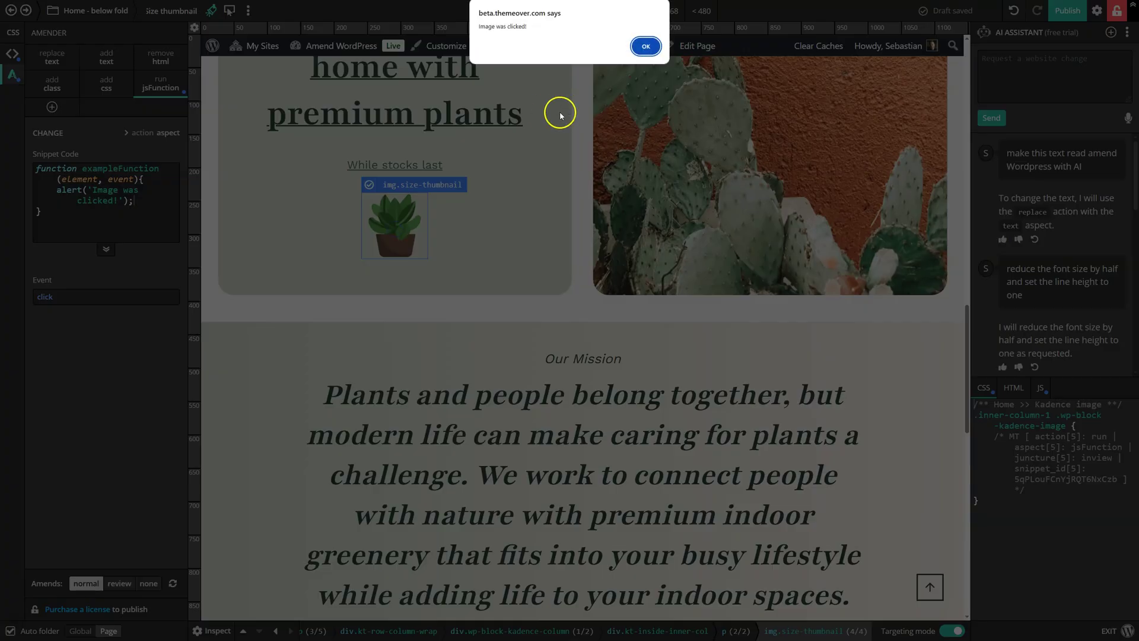
{"action": "left_click", "coordinate": [646, 46]}
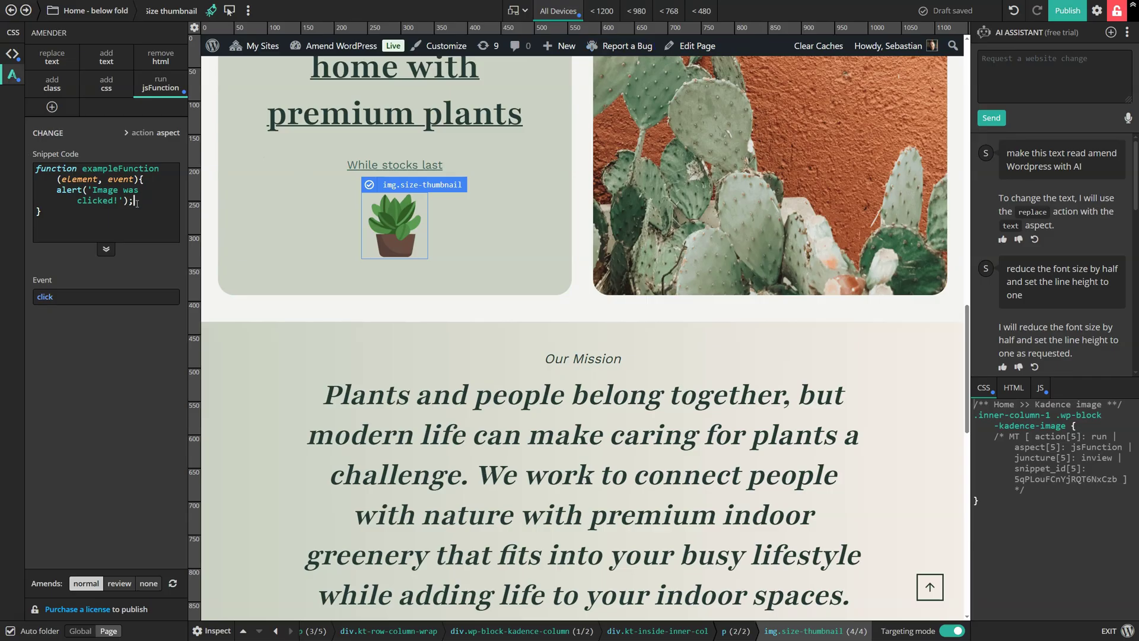
{"action": "left_click", "coordinate": [80, 11]}
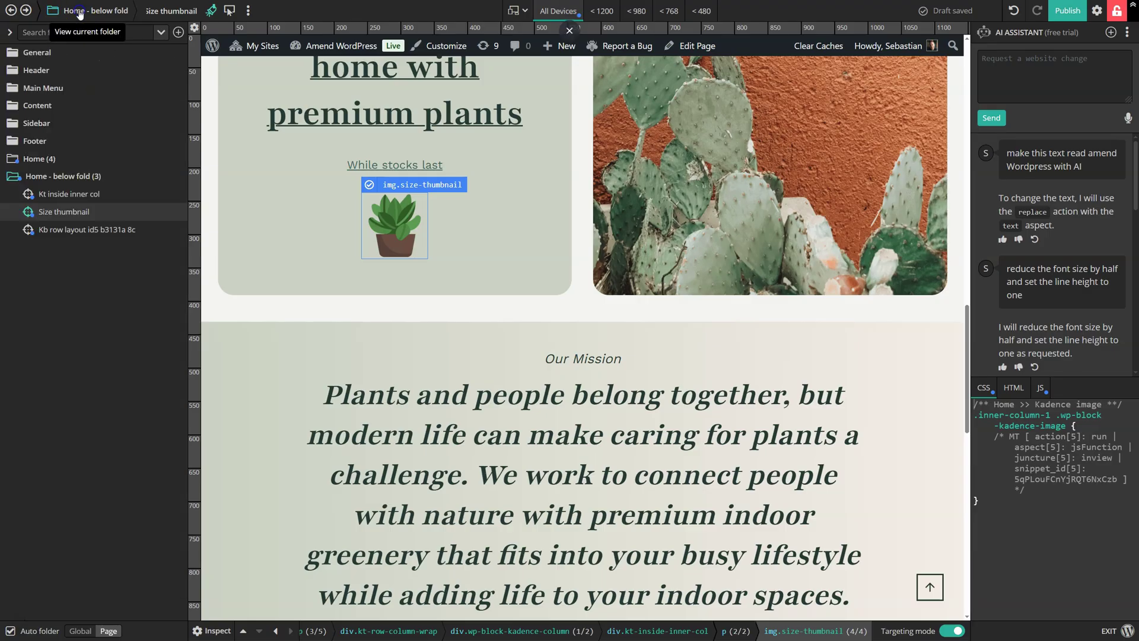
{"action": "left_click", "coordinate": [33, 30]}
{"action": "type", "text": "gsap"}
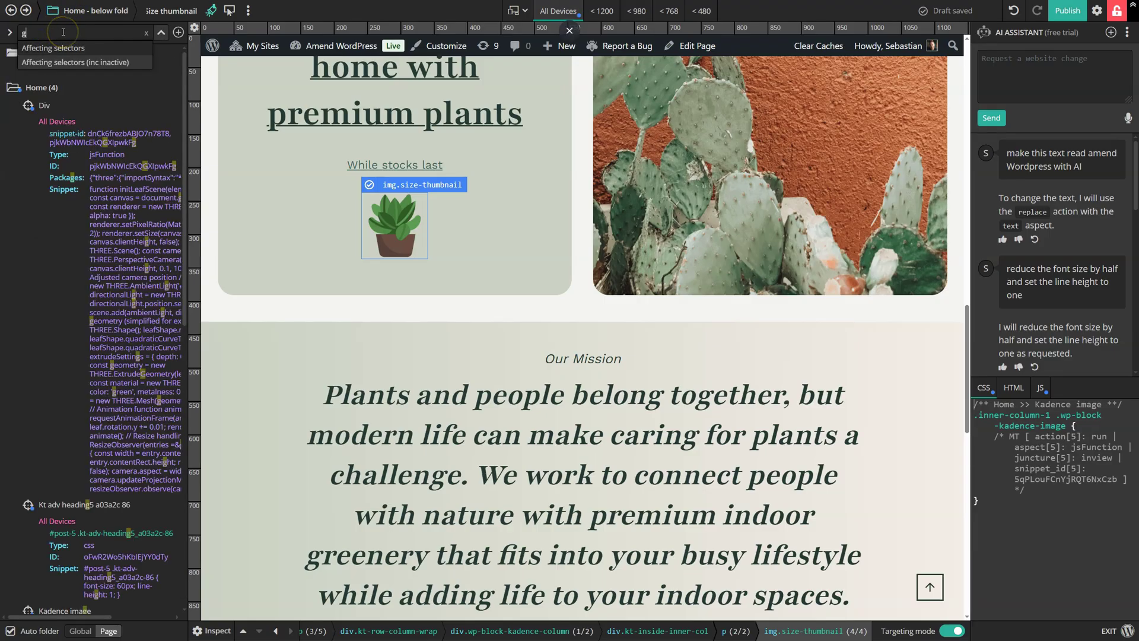
{"action": "left_click", "coordinate": [101, 170]}
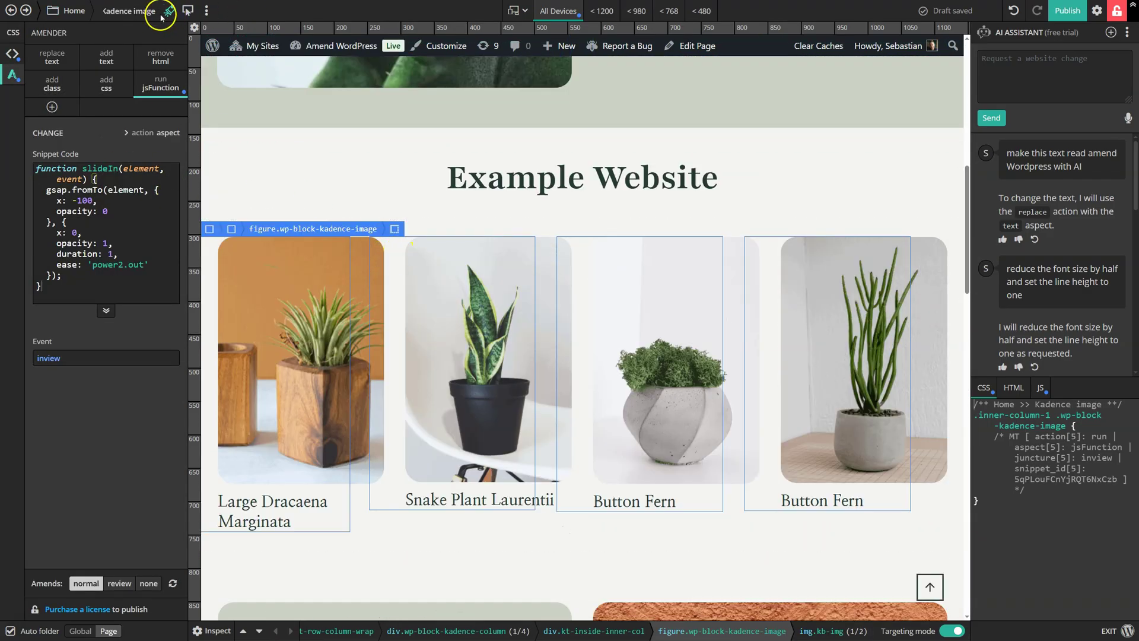
{"action": "left_click", "coordinate": [161, 15]}
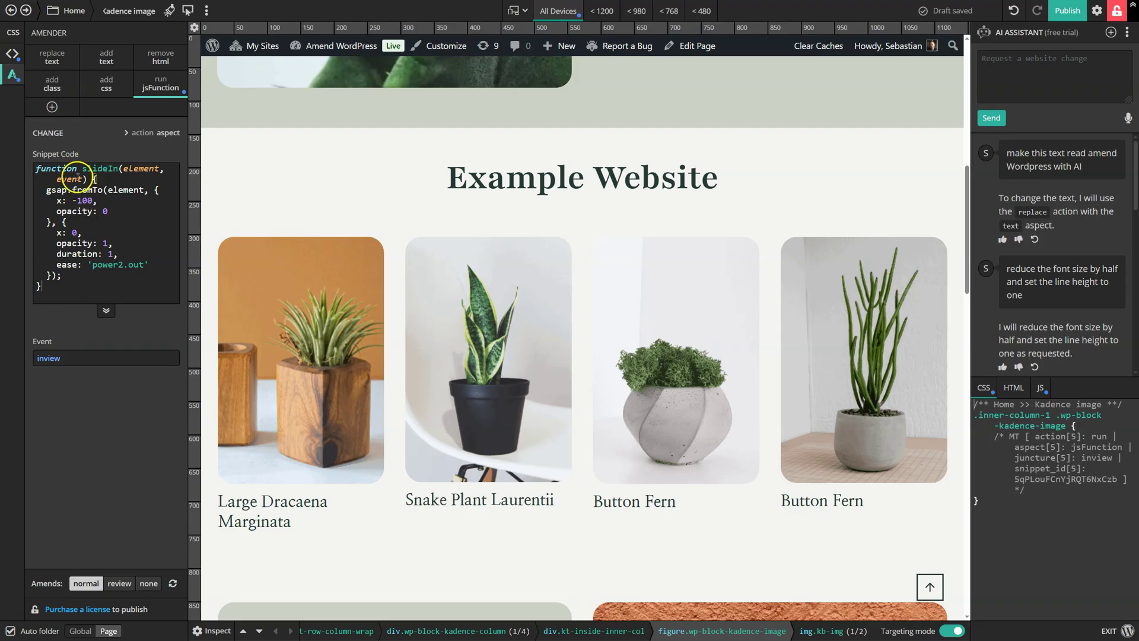
{"action": "left_click", "coordinate": [77, 288]}
{"action": "left_click", "coordinate": [46, 31]}
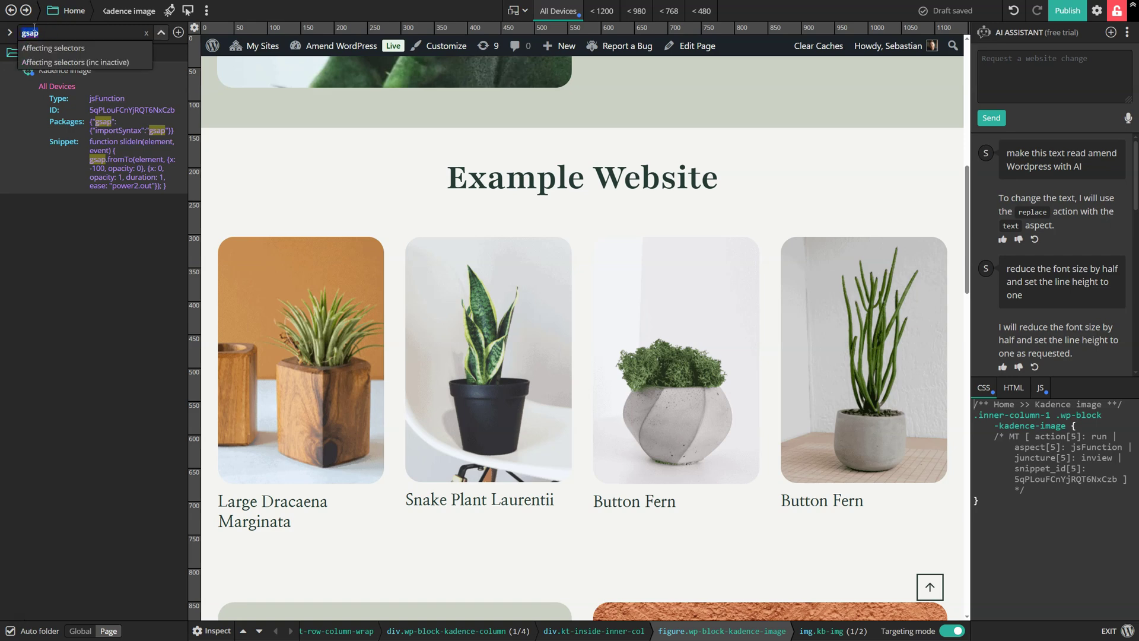
{"action": "type", "text": "click"}
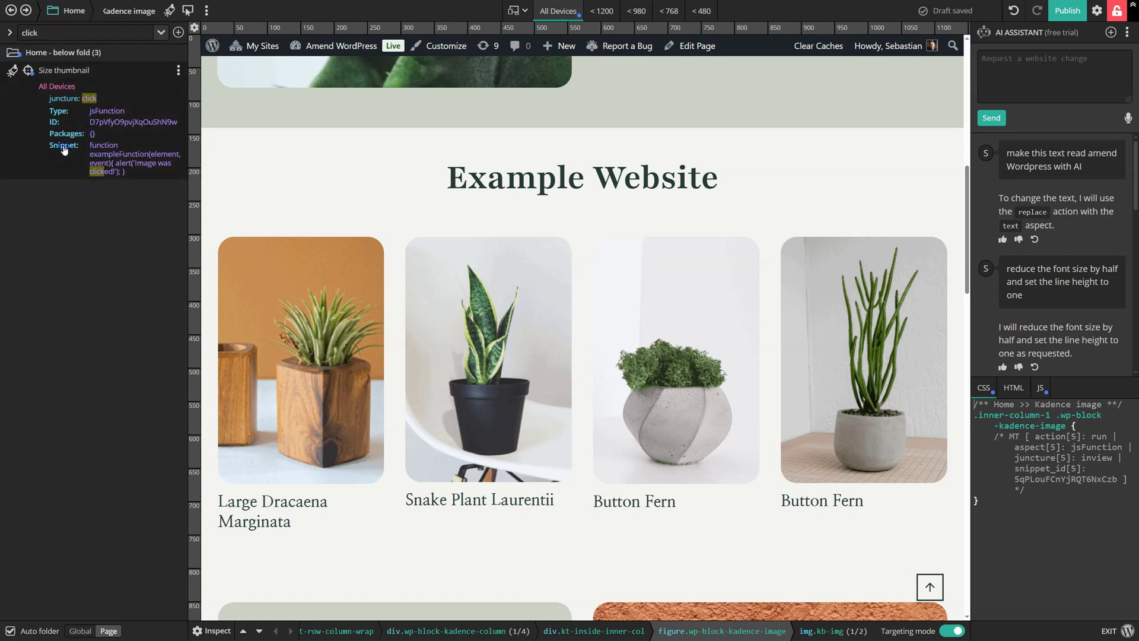
{"action": "left_click", "coordinate": [64, 149]}
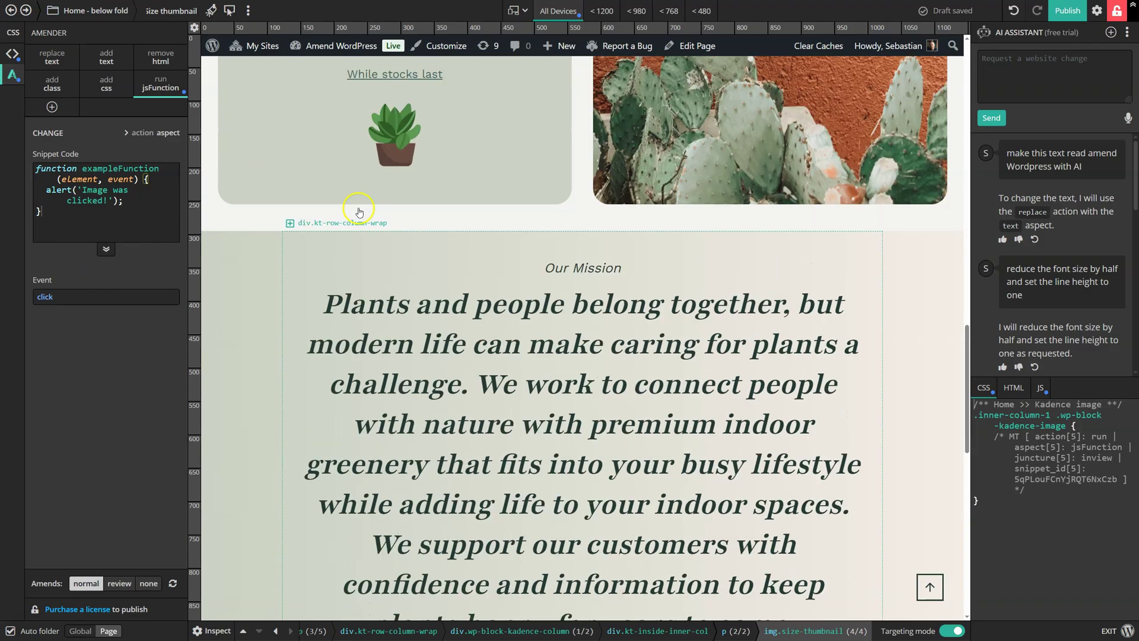
{"action": "scroll", "coordinate": [359, 212], "scroll_direction": "up", "scroll_amount": 2}
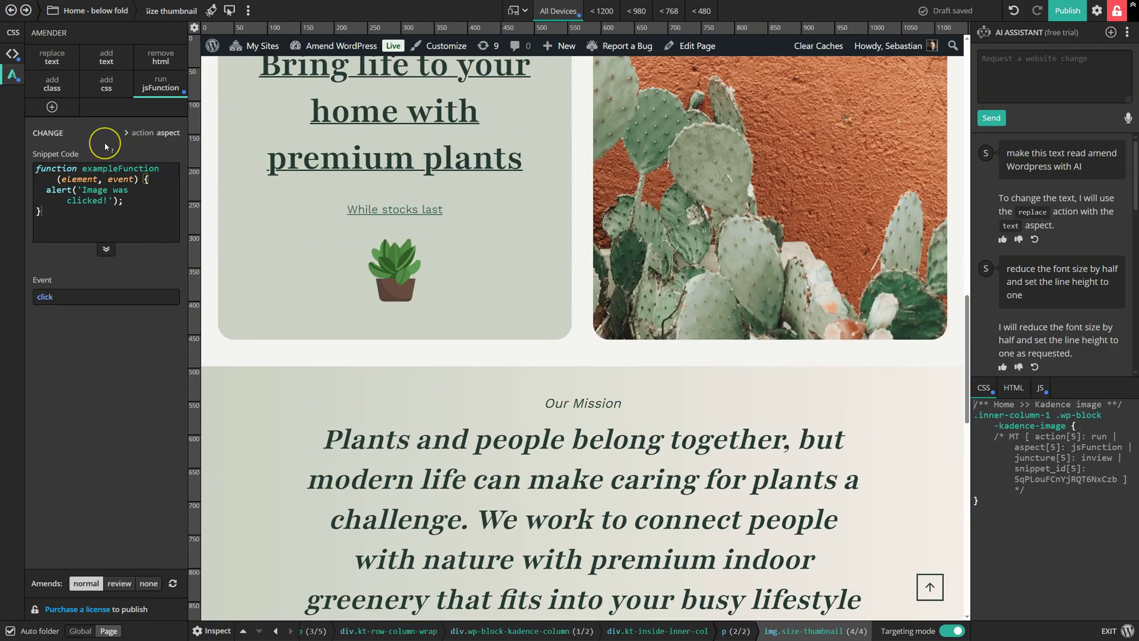
{"action": "left_click", "coordinate": [52, 106]}
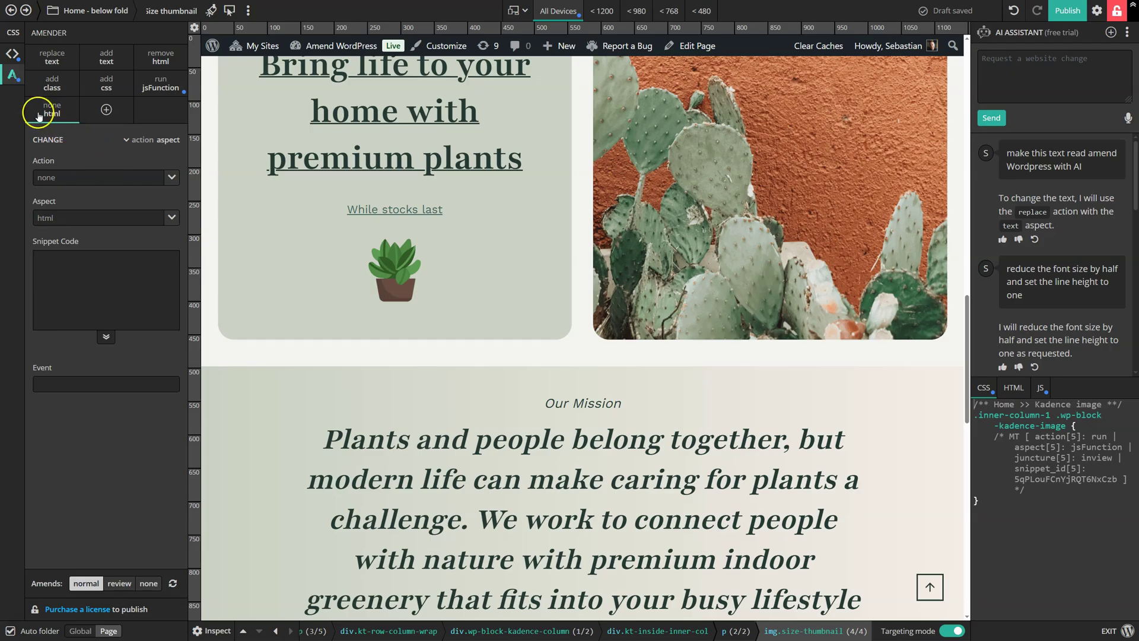
{"action": "left_click", "coordinate": [158, 182]}
{"action": "left_click", "coordinate": [171, 178]}
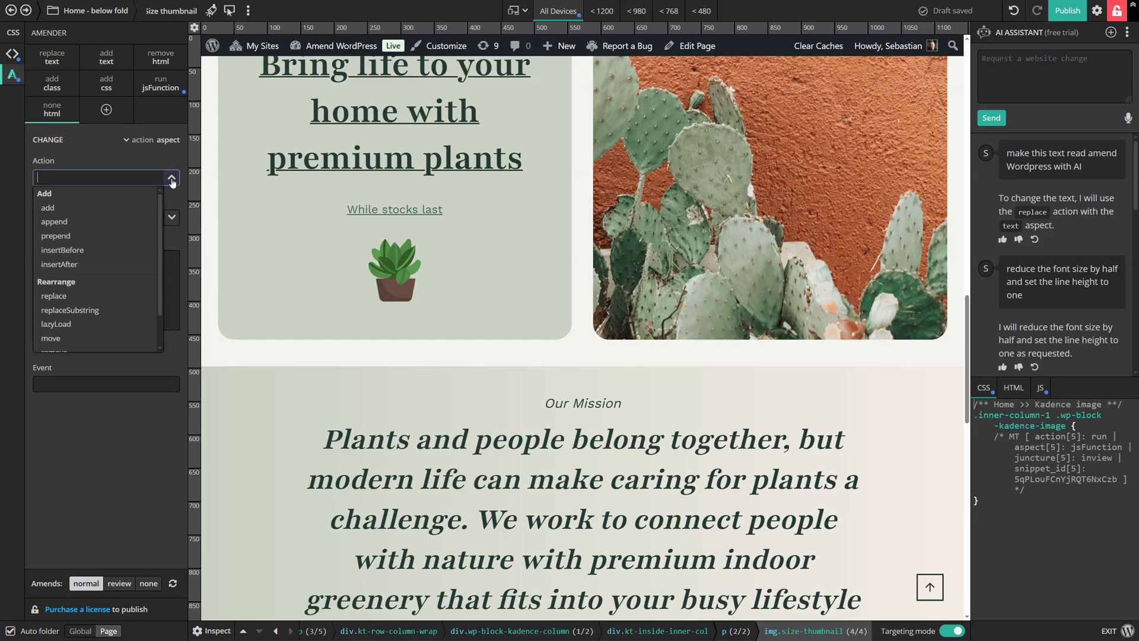
{"action": "scroll", "coordinate": [116, 229], "scroll_direction": "down", "scroll_amount": 1}
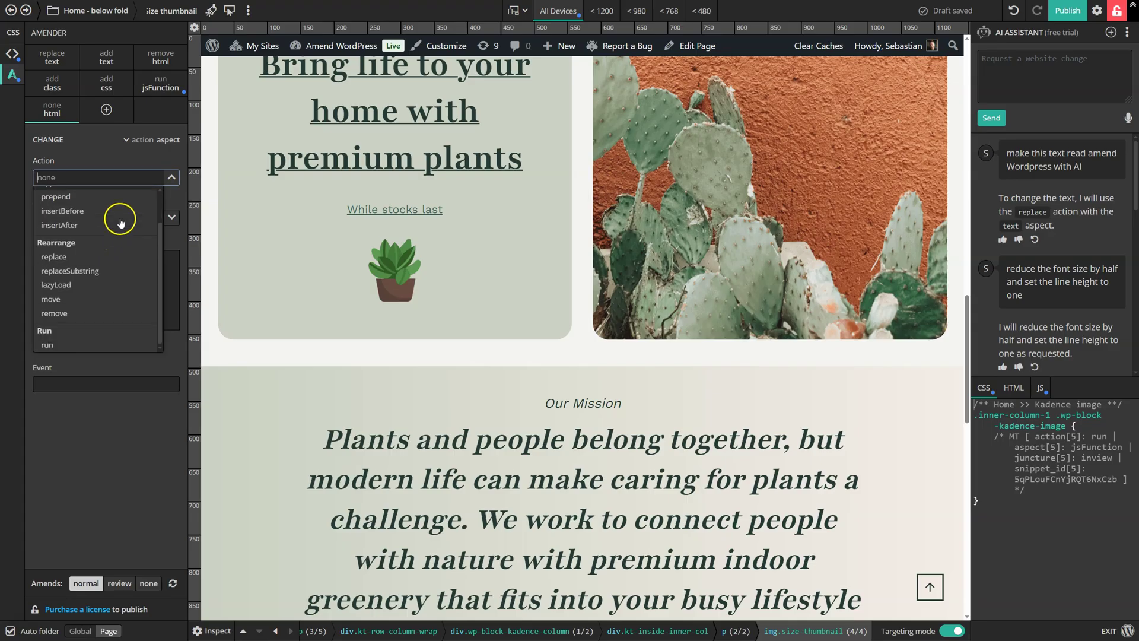
{"action": "scroll", "coordinate": [116, 231], "scroll_direction": "up", "scroll_amount": 1}
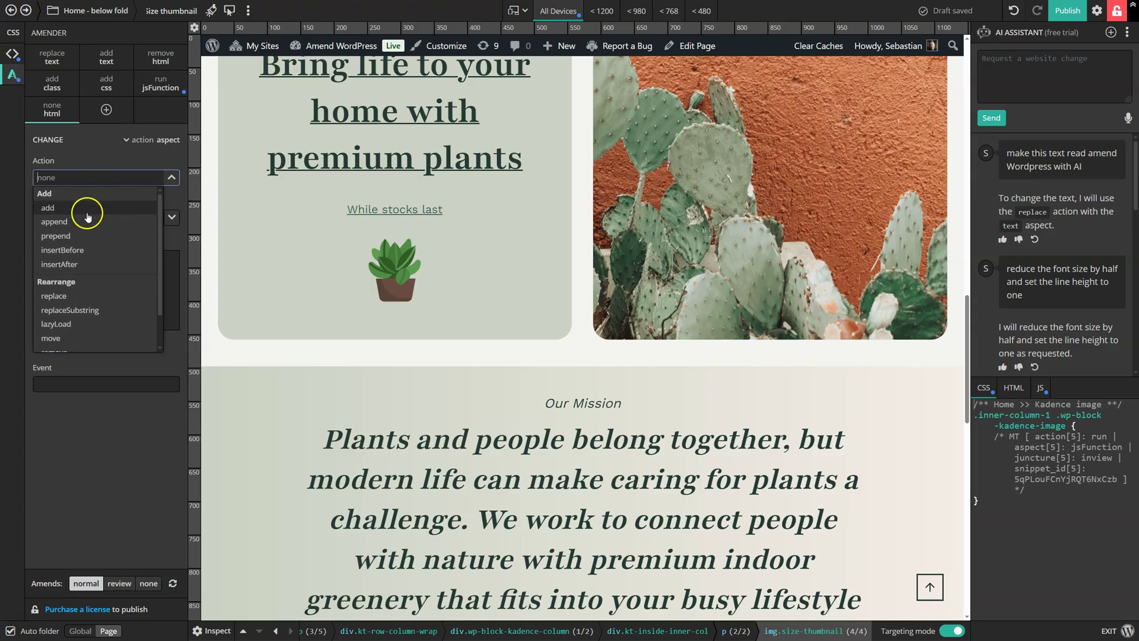
{"action": "scroll", "coordinate": [83, 253], "scroll_direction": "down", "scroll_amount": 1}
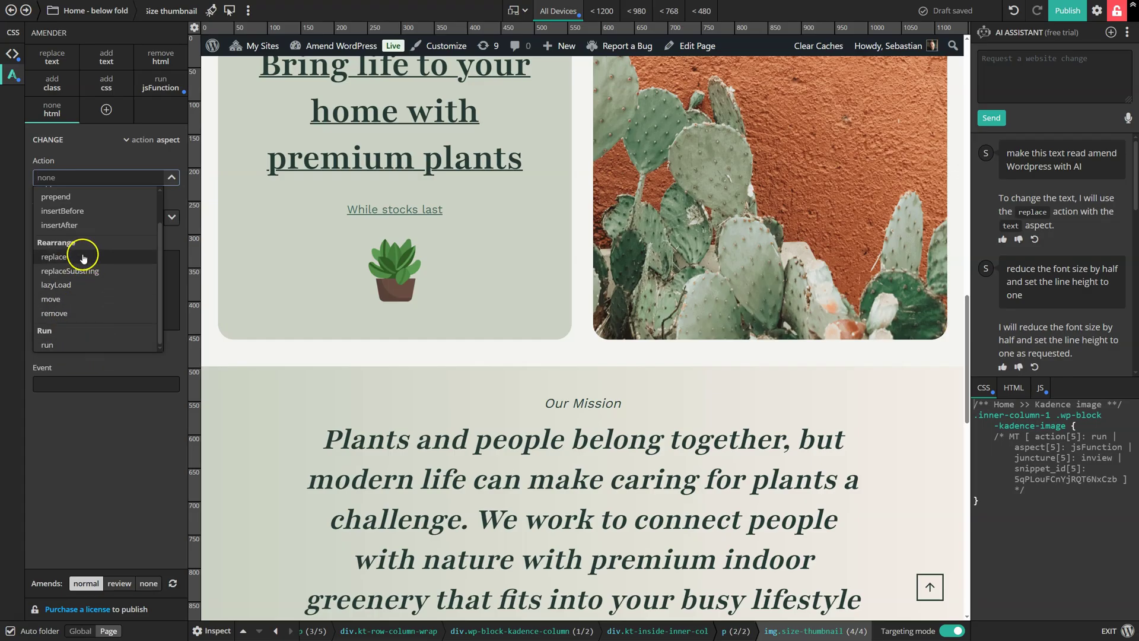
{"action": "left_click", "coordinate": [137, 157]}
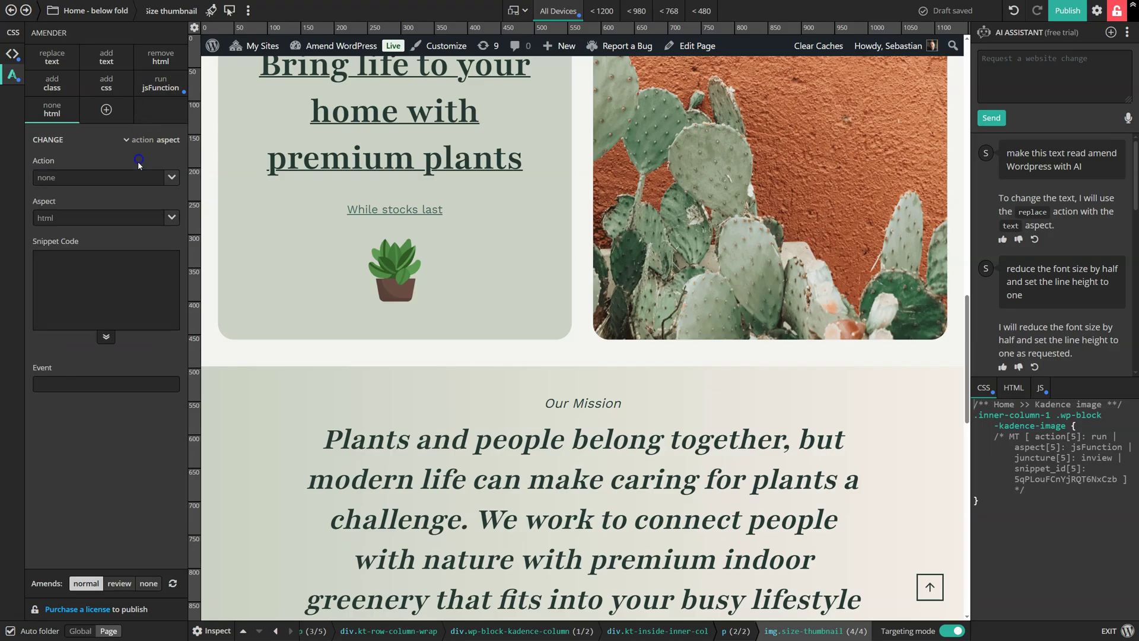
{"action": "left_click", "coordinate": [177, 221]}
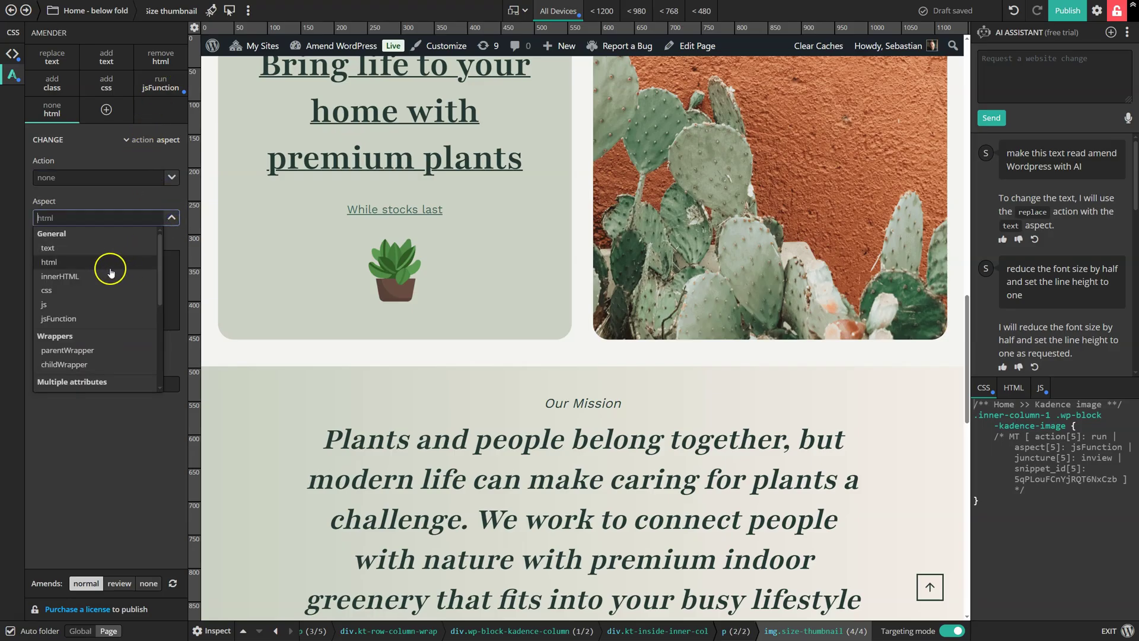
{"action": "scroll", "coordinate": [95, 253], "scroll_direction": "down", "scroll_amount": 2}
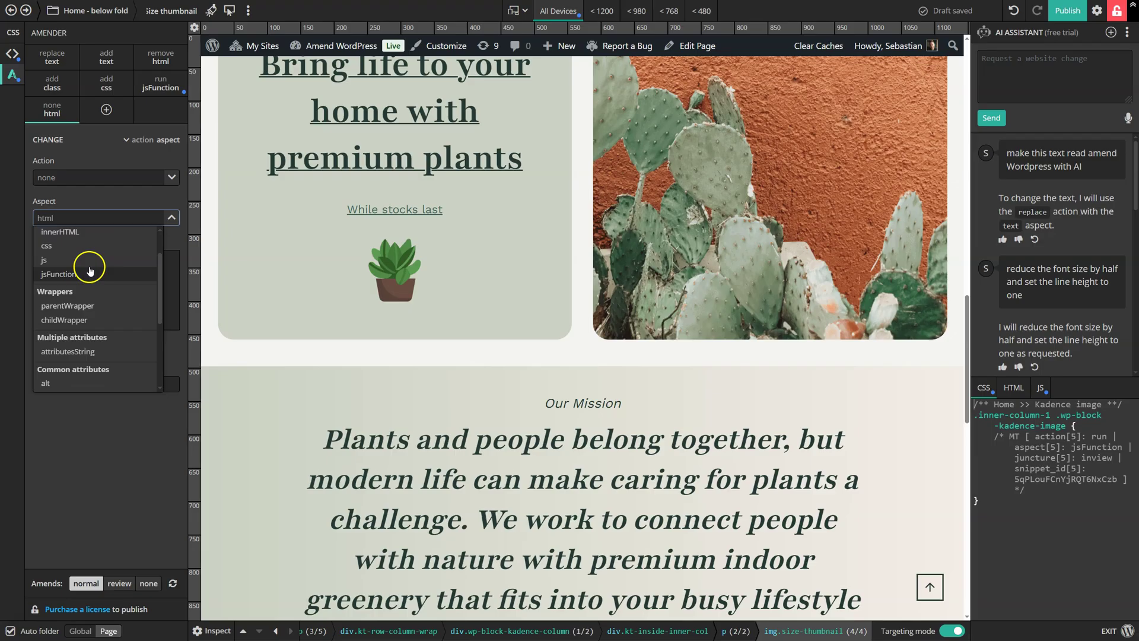
{"action": "scroll", "coordinate": [89, 253], "scroll_direction": "up", "scroll_amount": 2}
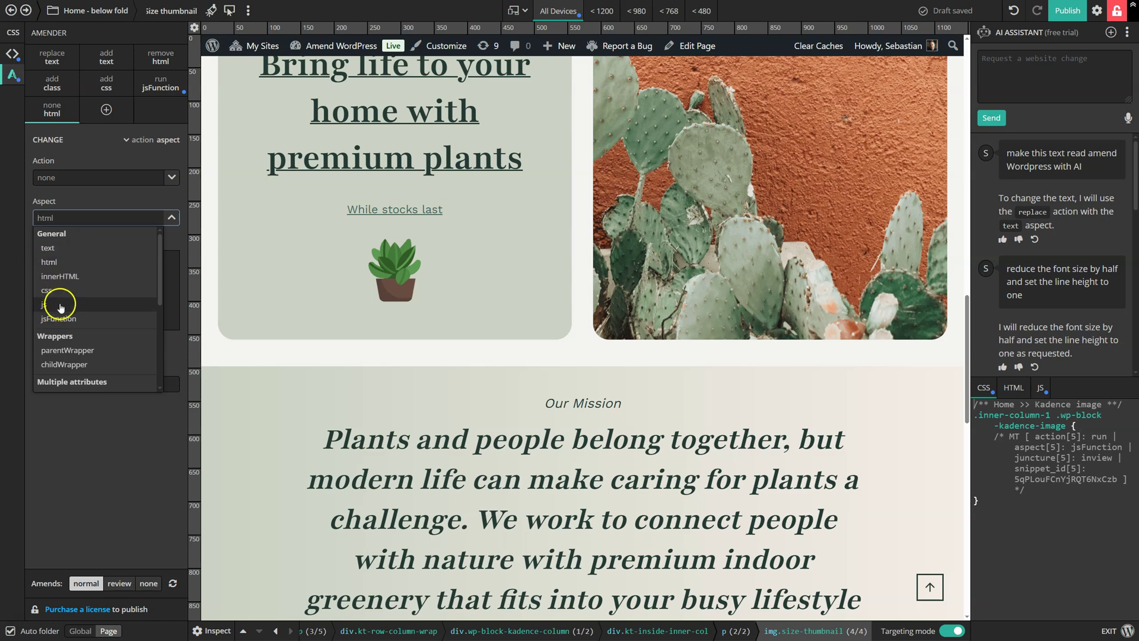
{"action": "scroll", "coordinate": [102, 270], "scroll_direction": "down", "scroll_amount": 3}
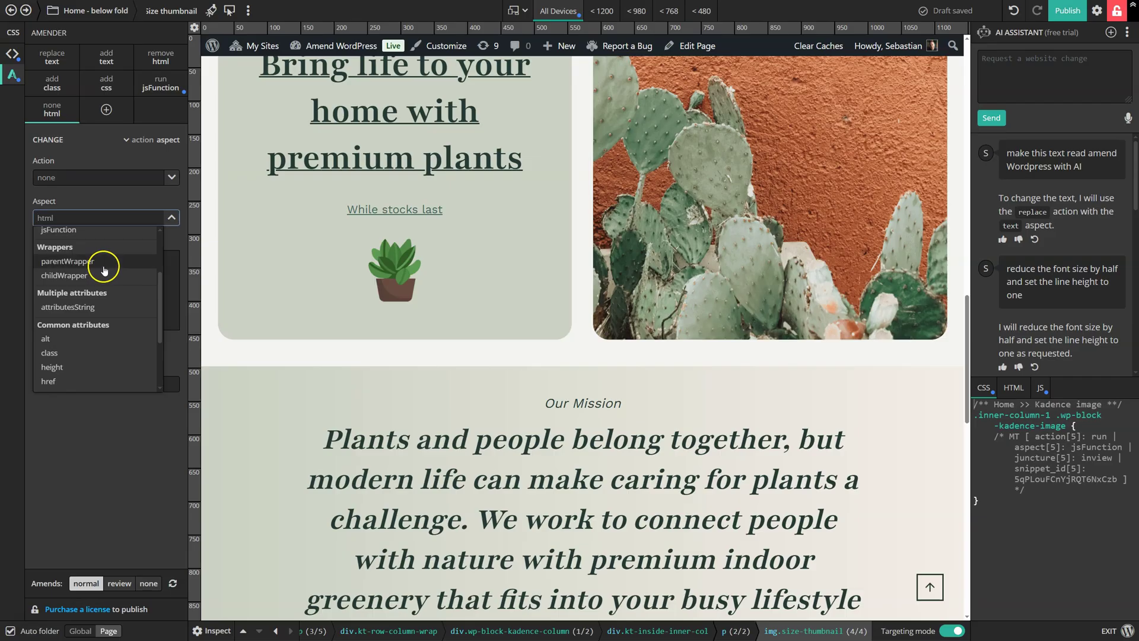
{"action": "scroll", "coordinate": [94, 280], "scroll_direction": "down", "scroll_amount": 3}
{"action": "scroll", "coordinate": [94, 317], "scroll_direction": "up", "scroll_amount": 4}
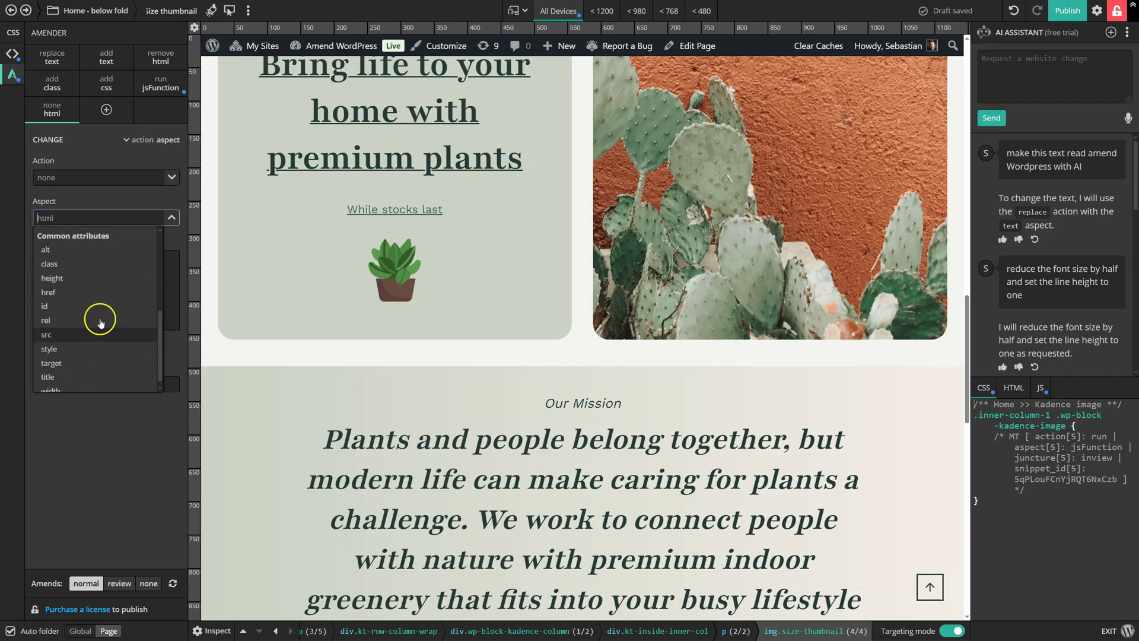
{"action": "scroll", "coordinate": [93, 300], "scroll_direction": "up", "scroll_amount": 4}
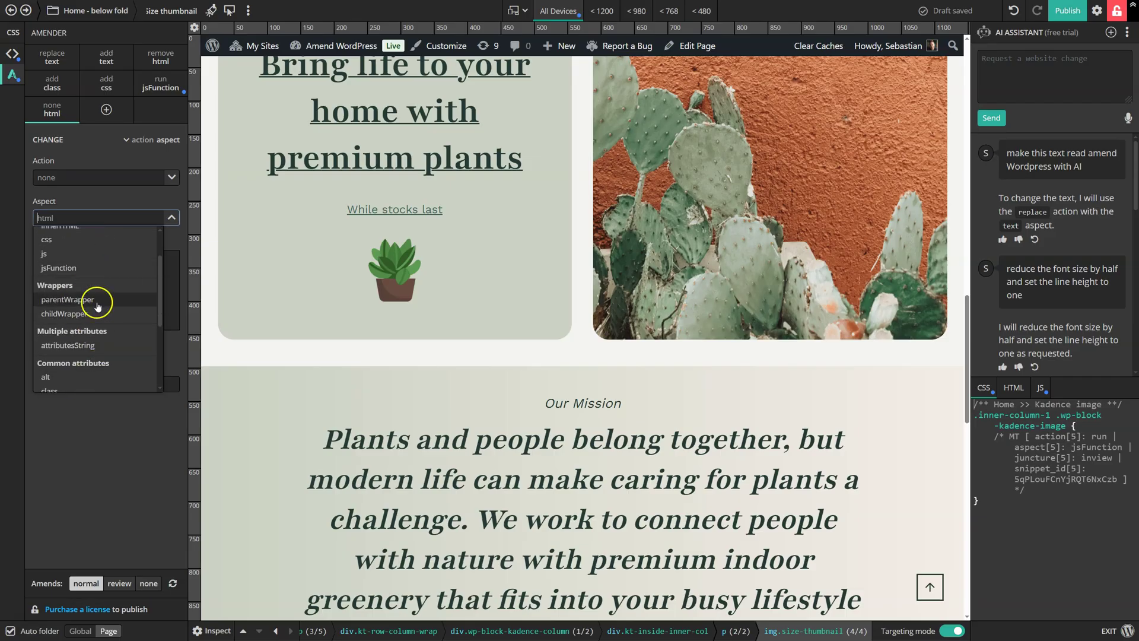
{"action": "left_click", "coordinate": [107, 207]}
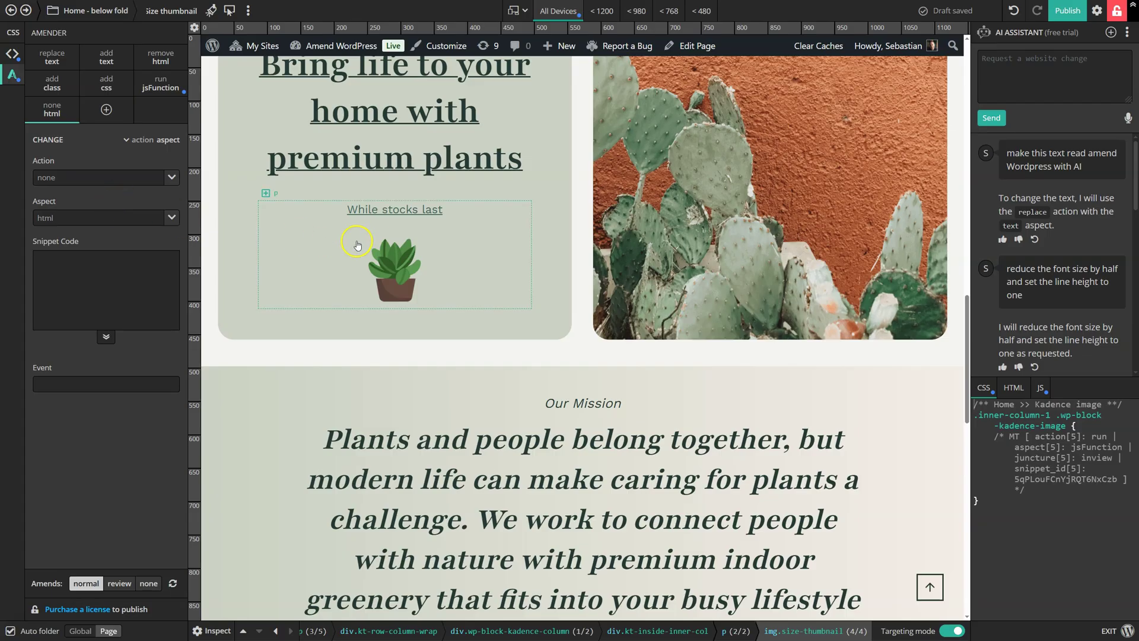
Select the Example Website section and copy its selector.
{"action": "scroll", "coordinate": [358, 226], "scroll_direction": "up", "scroll_amount": 10}
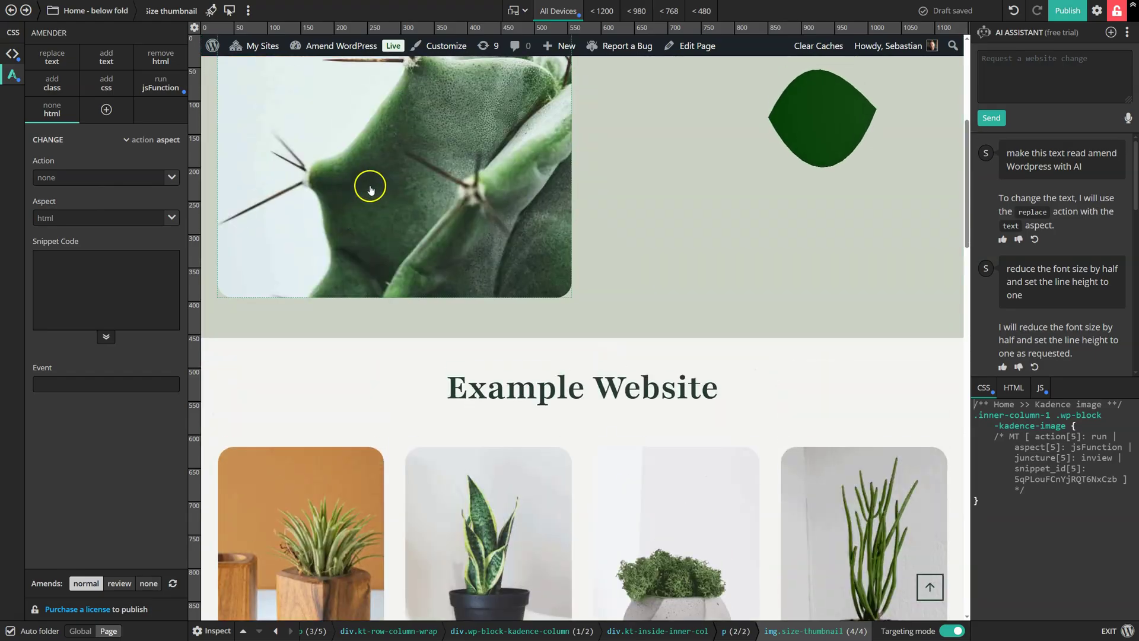
{"action": "scroll", "coordinate": [361, 213], "scroll_direction": "down", "scroll_amount": 4}
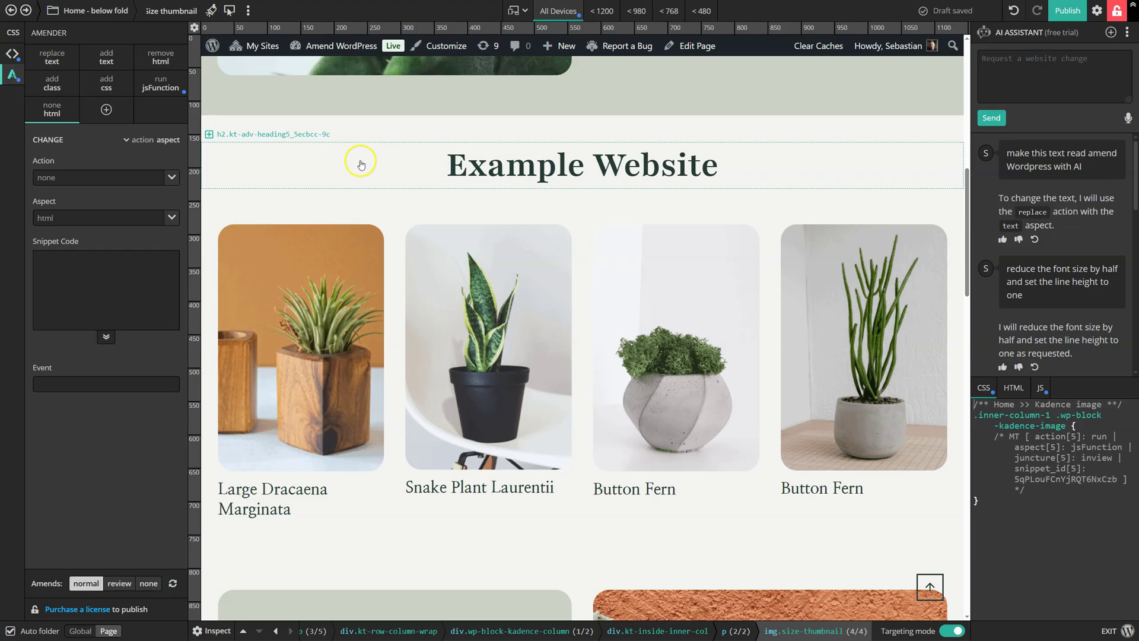
{"action": "left_click", "coordinate": [368, 131]}
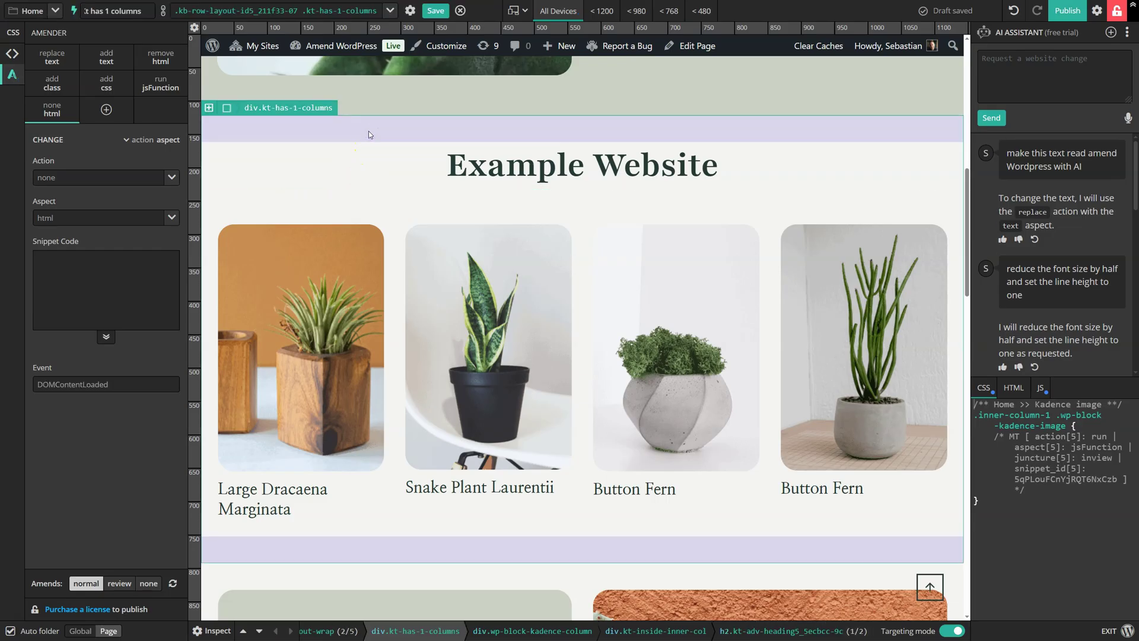
{"action": "left_click", "coordinate": [288, 11]}
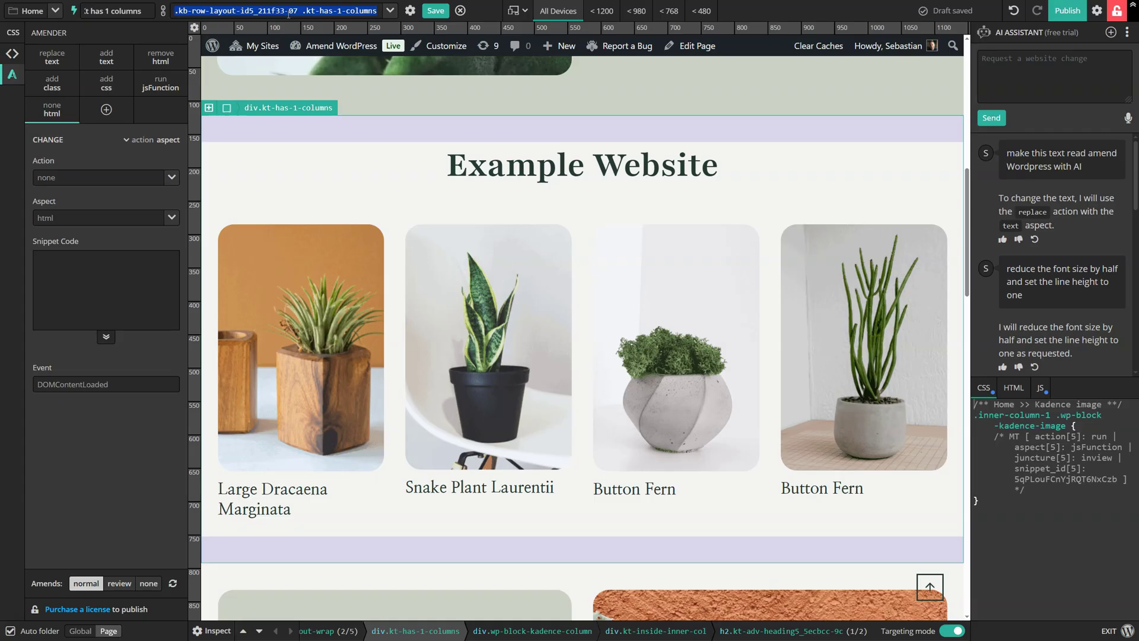
Select the Our Mission row and set its action to move with the html aspect.
{"action": "scroll", "coordinate": [343, 172], "scroll_direction": "down", "scroll_amount": 13}
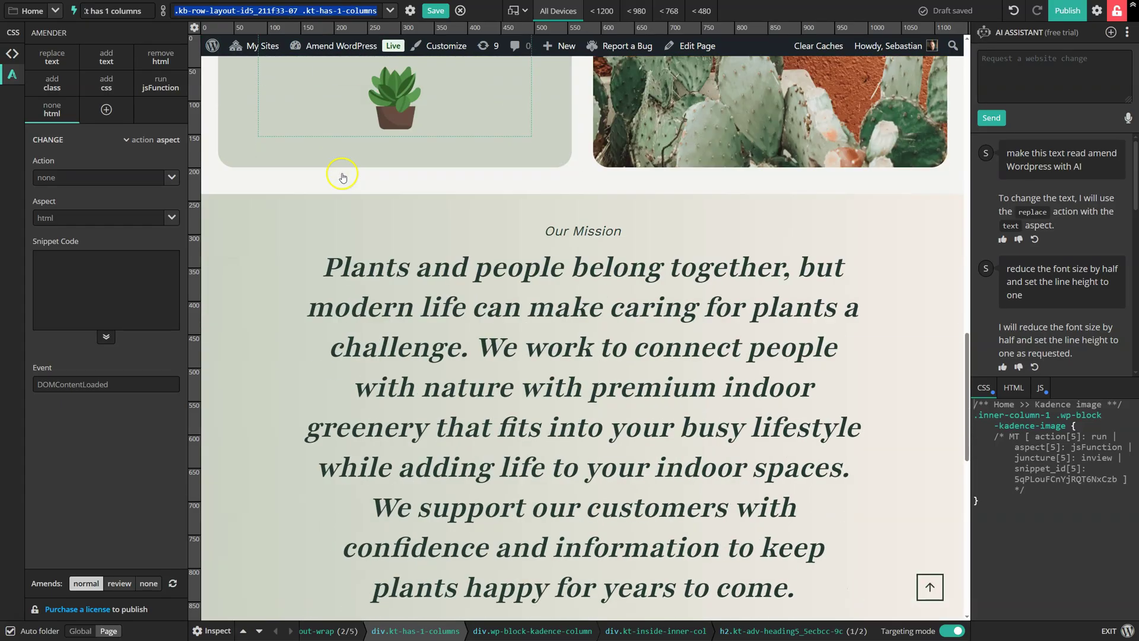
{"action": "left_click", "coordinate": [234, 207]}
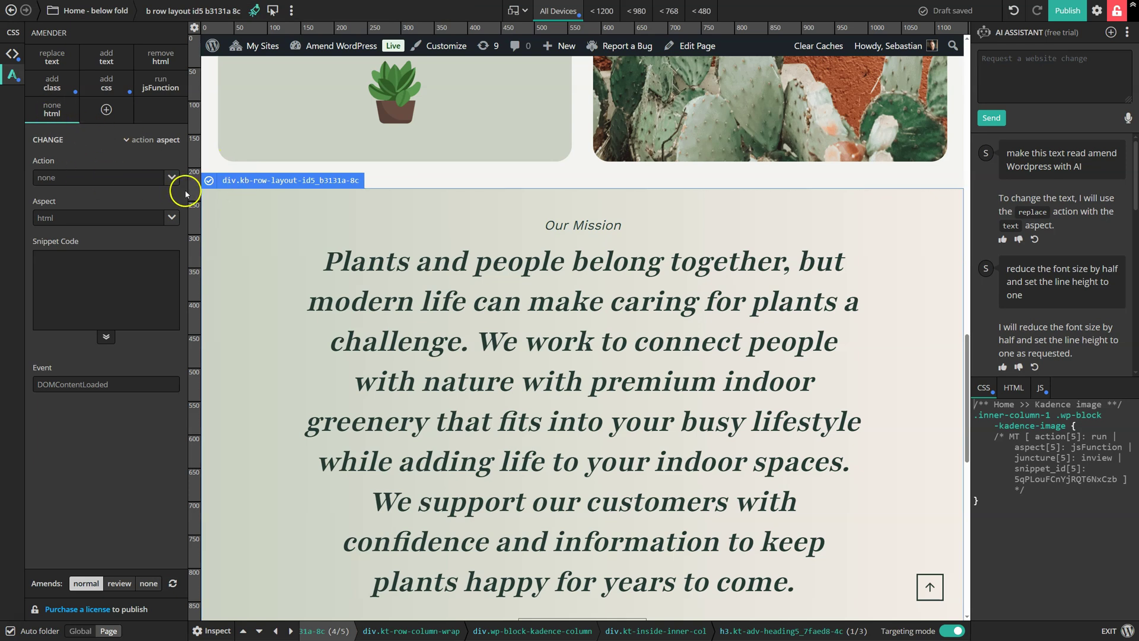
{"action": "left_click", "coordinate": [172, 179]}
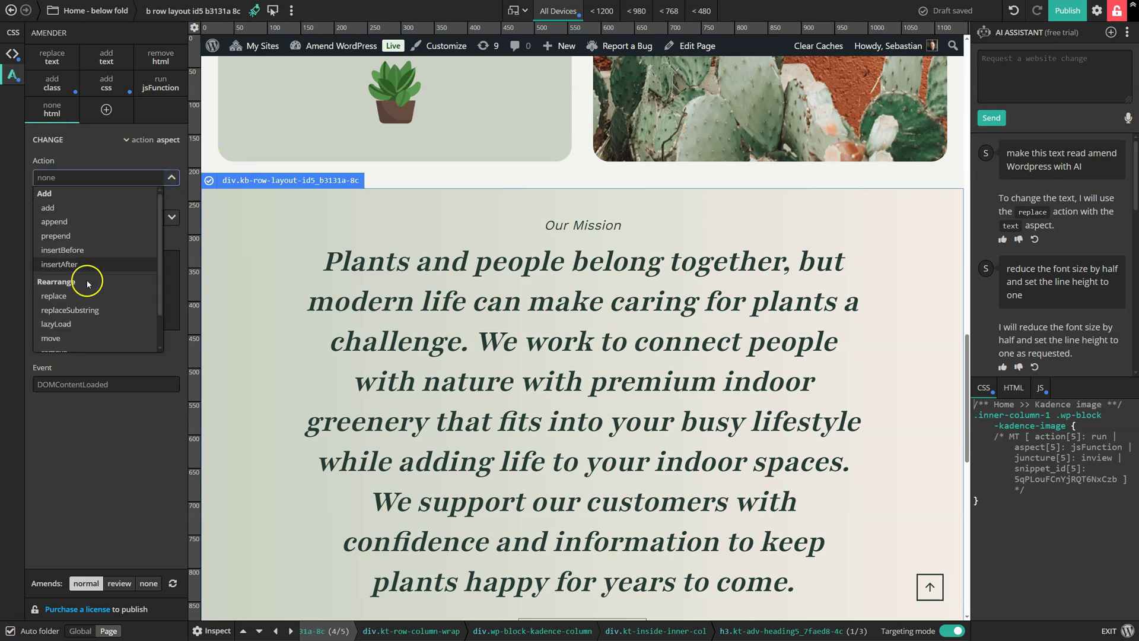
{"action": "scroll", "coordinate": [83, 291], "scroll_direction": "down", "scroll_amount": 1}
{"action": "left_click", "coordinate": [77, 299]}
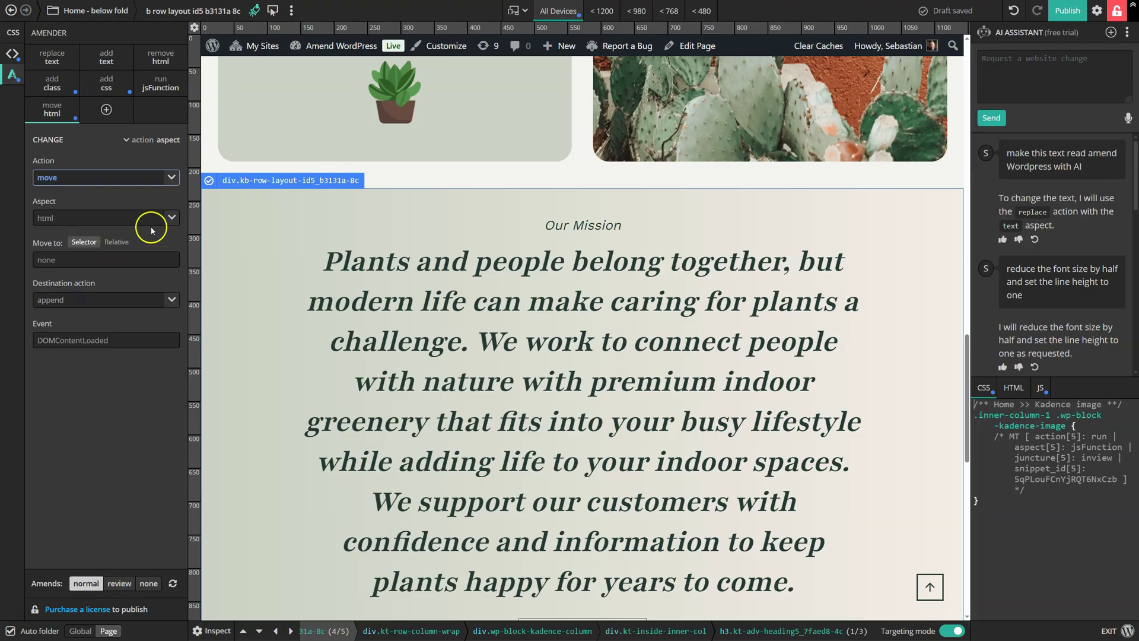
{"action": "left_click", "coordinate": [169, 217]}
{"action": "left_click", "coordinate": [51, 262]}
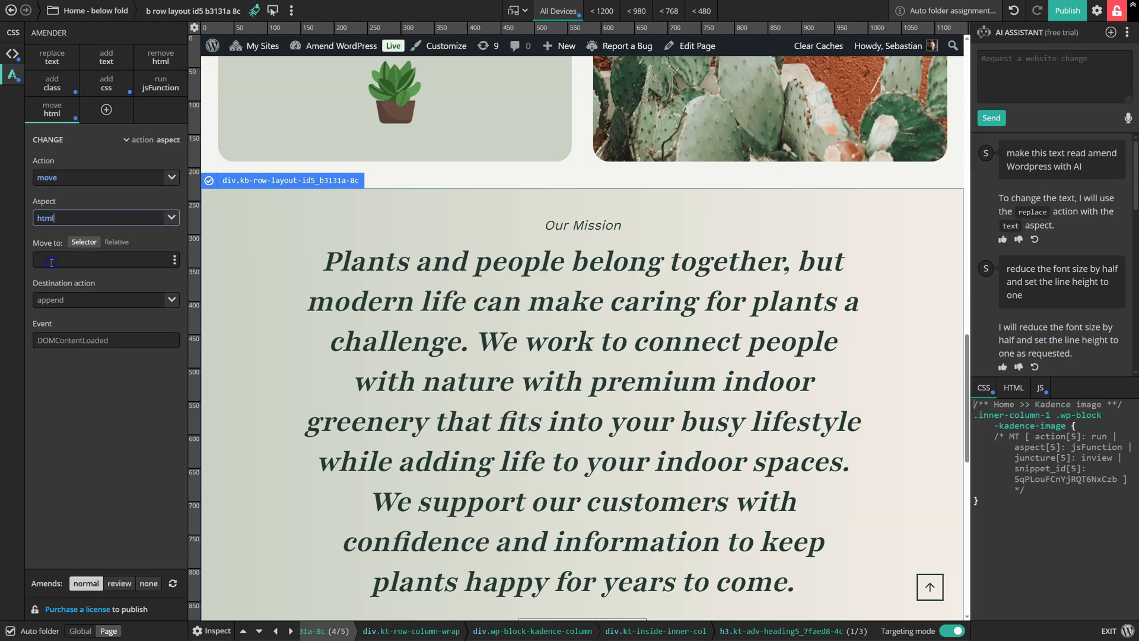
Paste the Example Website section selector as the Move to destination, with append placement.
{"action": "left_click", "coordinate": [62, 260]}
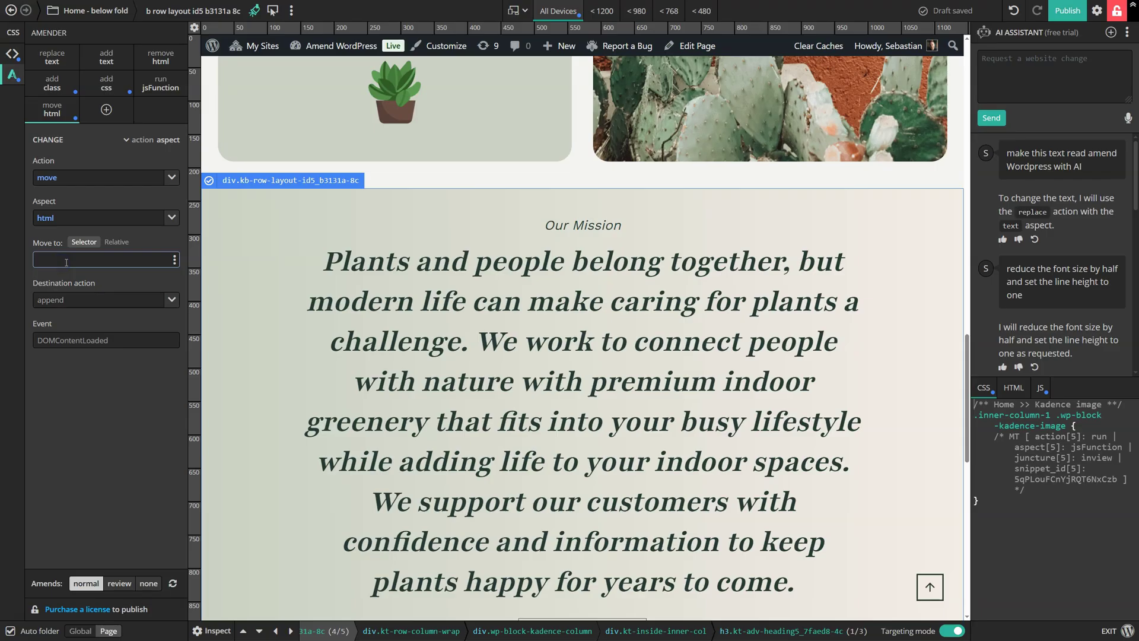
{"action": "key", "text": "ctrl+v"}
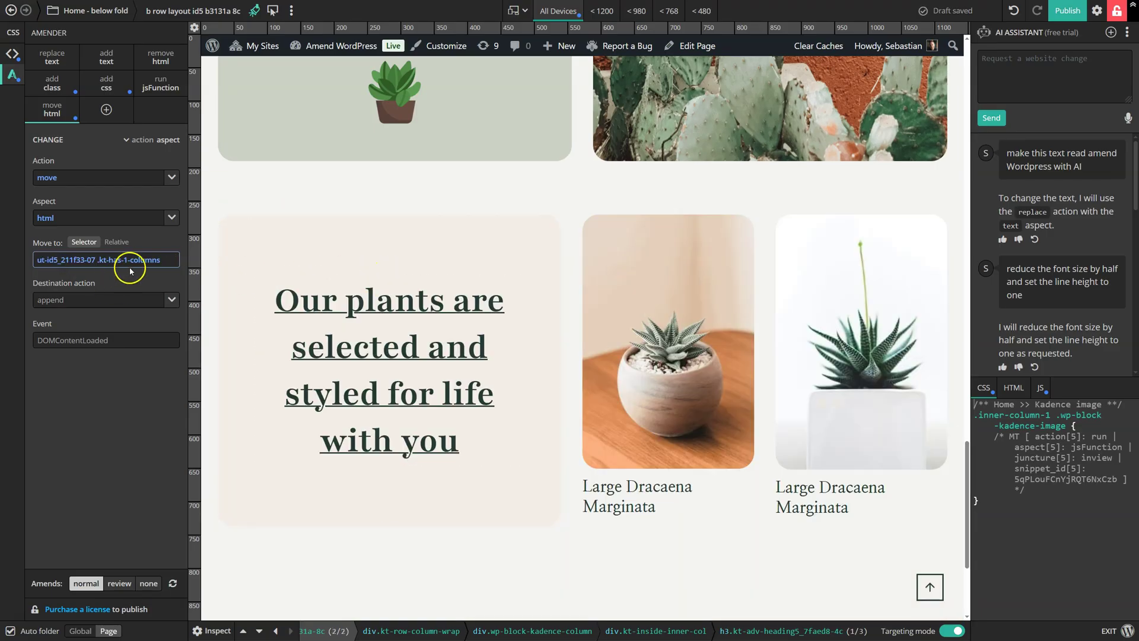
{"action": "scroll", "coordinate": [383, 255], "scroll_direction": "up", "scroll_amount": 10}
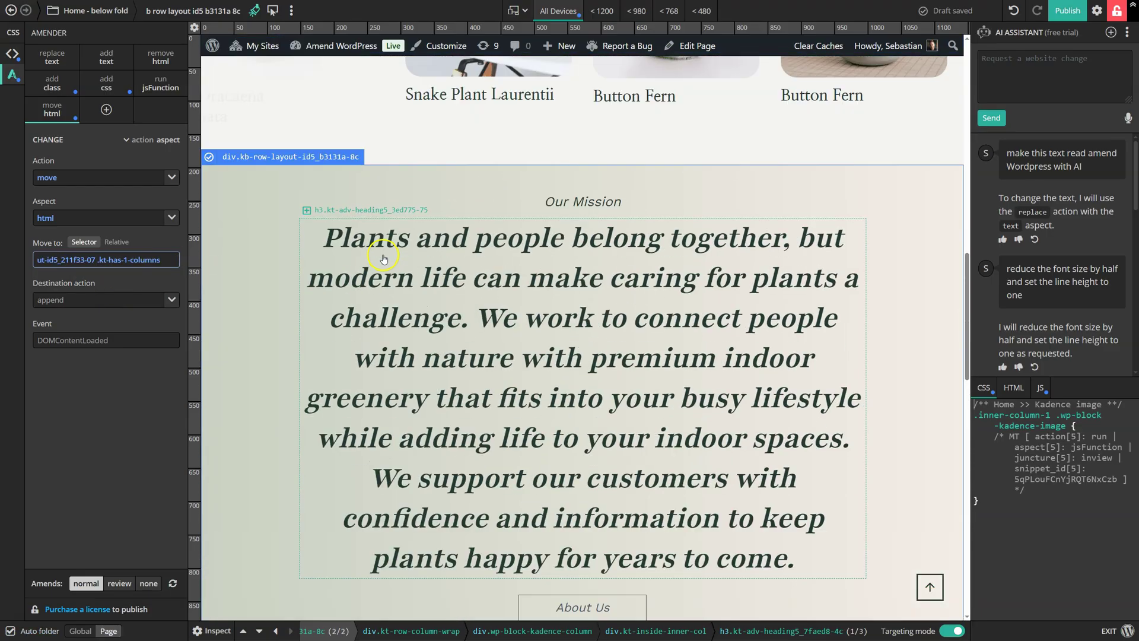
{"action": "scroll", "coordinate": [383, 255], "scroll_direction": "up", "scroll_amount": 3}
{"action": "left_click", "coordinate": [111, 296]}
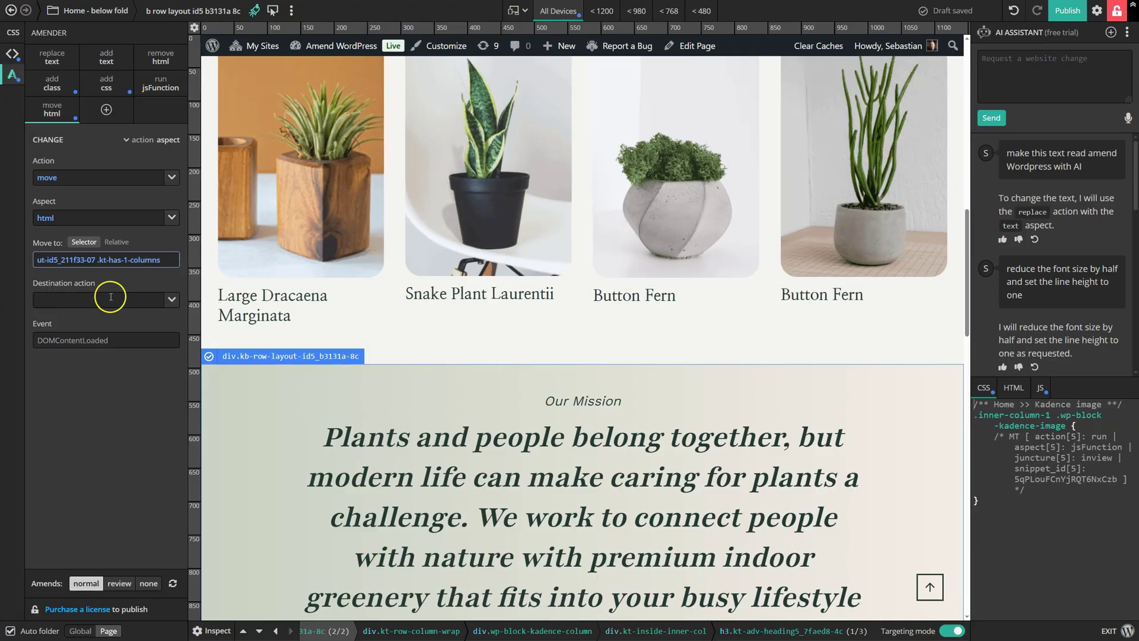
{"action": "left_click", "coordinate": [153, 306]}
{"action": "left_click", "coordinate": [171, 300]}
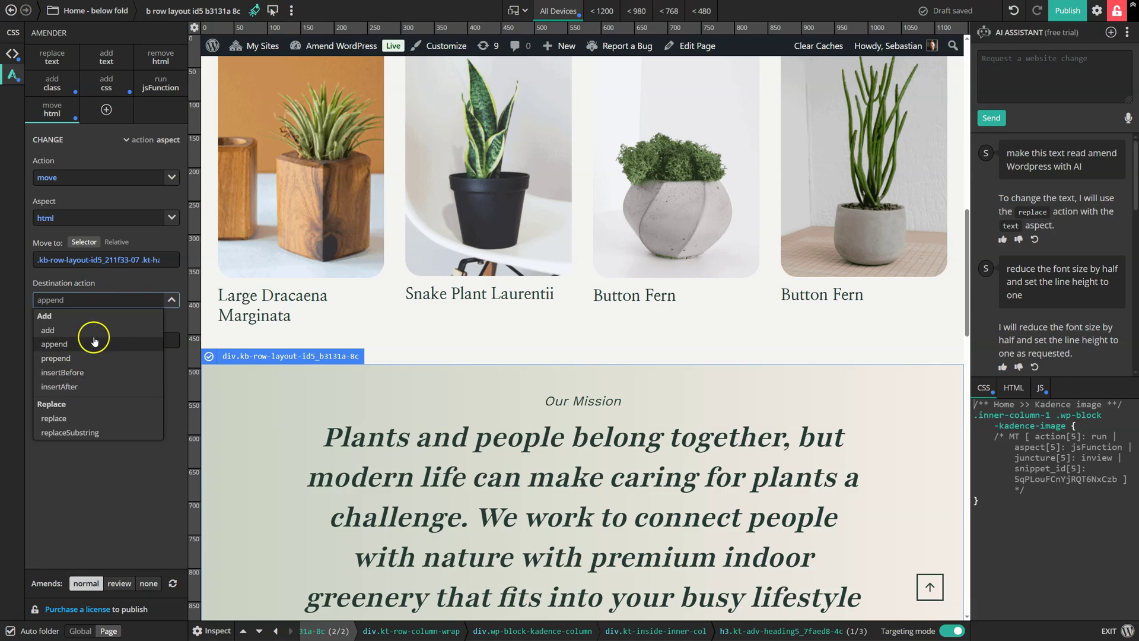
{"action": "left_click", "coordinate": [134, 282]}
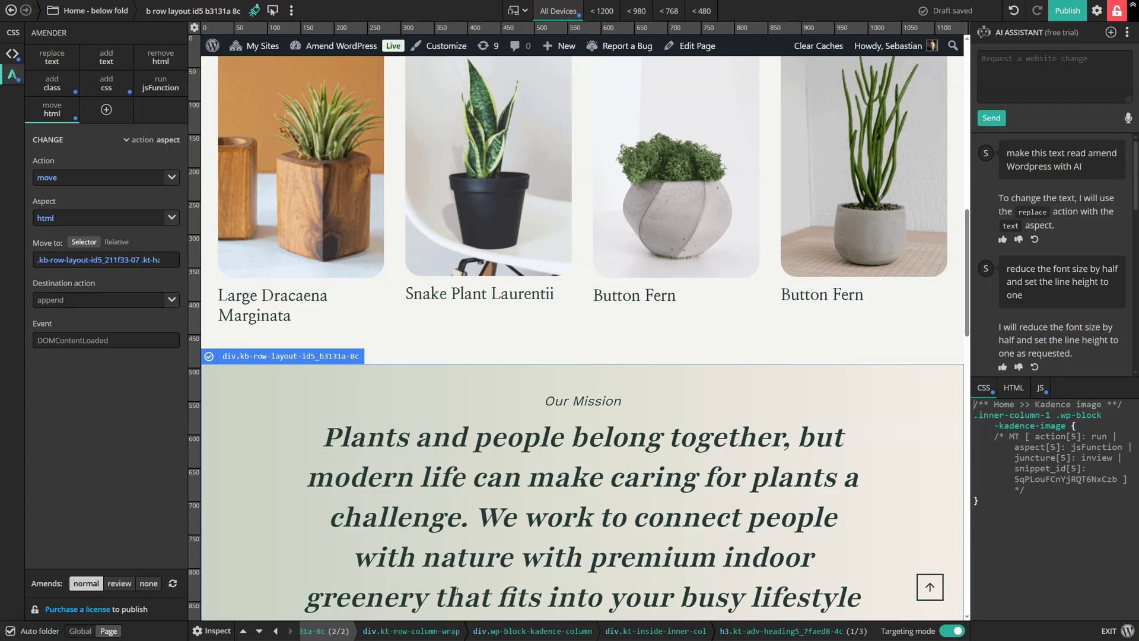
{"action": "scroll", "coordinate": [610, 511], "scroll_direction": "up", "scroll_amount": 3}
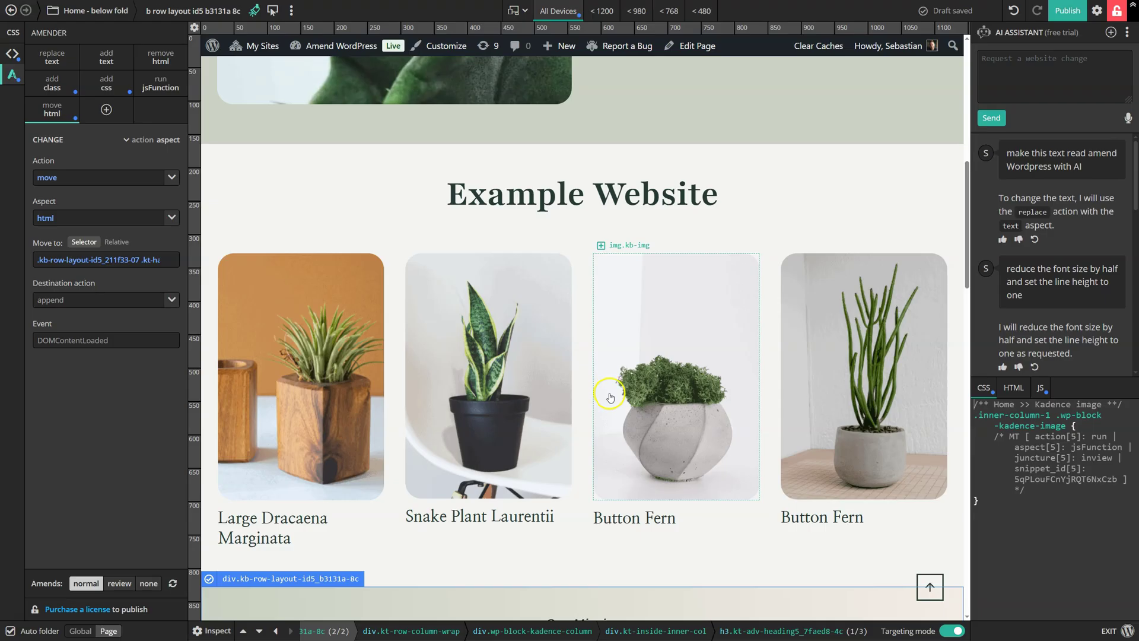
{"action": "scroll", "coordinate": [610, 401], "scroll_direction": "up", "scroll_amount": 4}
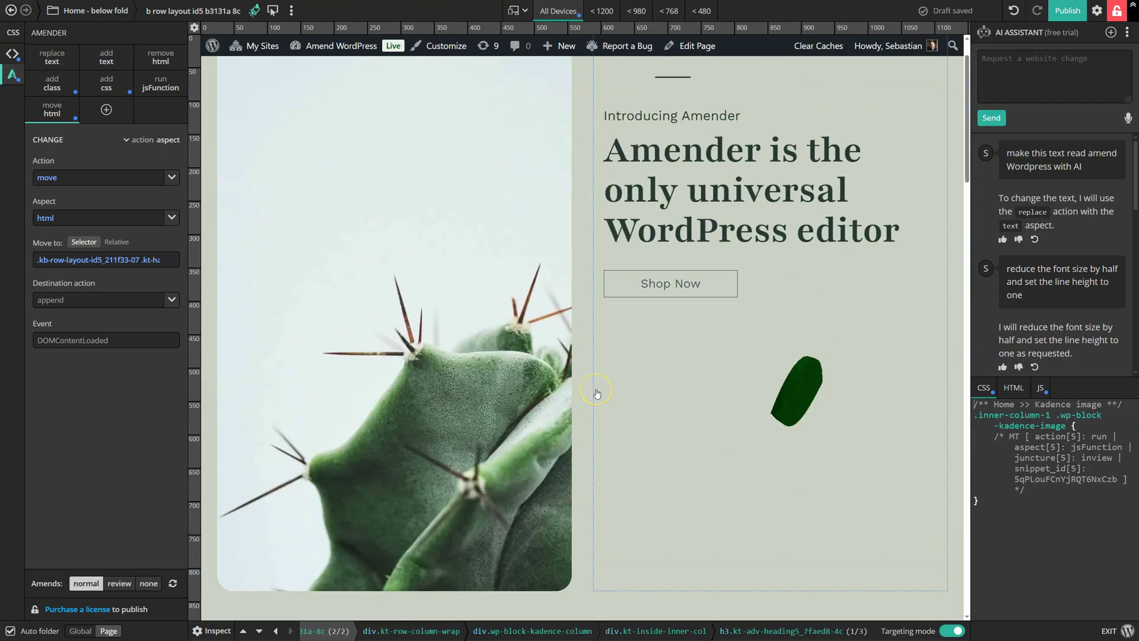
{"action": "scroll", "coordinate": [784, 300], "scroll_direction": "up", "scroll_amount": 1}
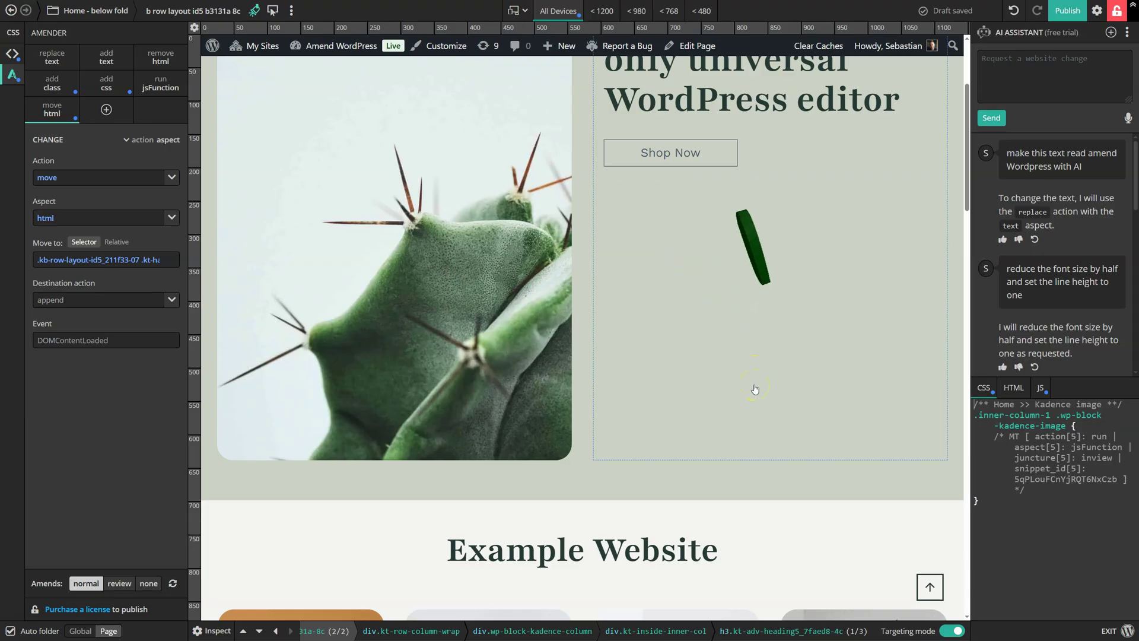
{"action": "scroll", "coordinate": [755, 389], "scroll_direction": "down", "scroll_amount": 15}
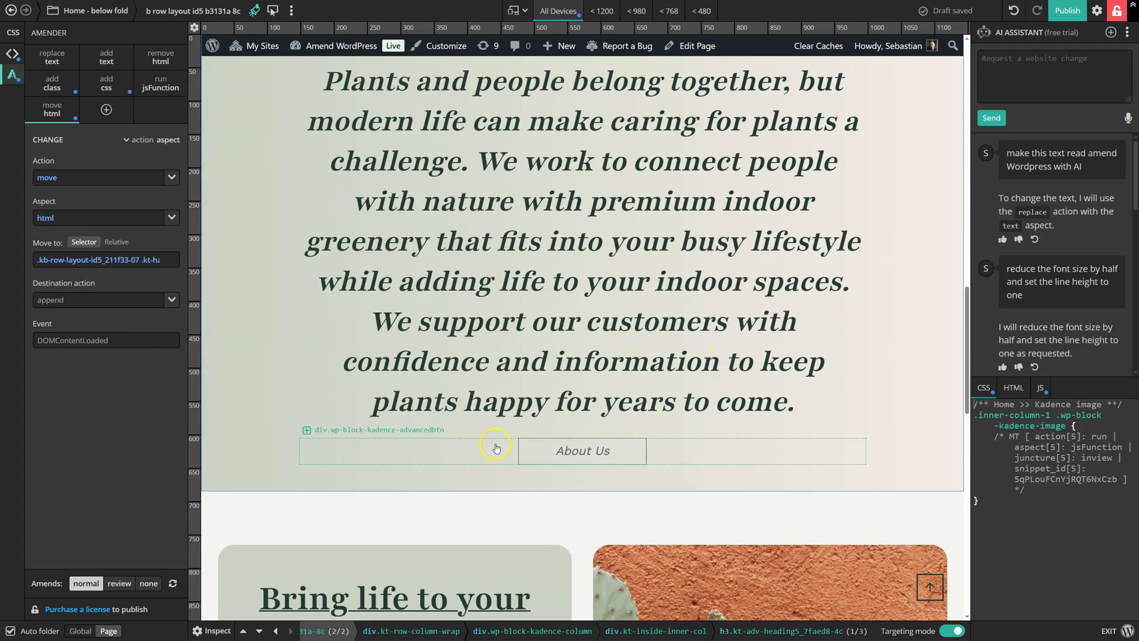
Add an add-html change with the Alpine.js Tab 1/Tab 2 snippet and install alpinejs (42.38 KB).
{"action": "left_click", "coordinate": [106, 110]}
{"action": "left_click", "coordinate": [169, 173]}
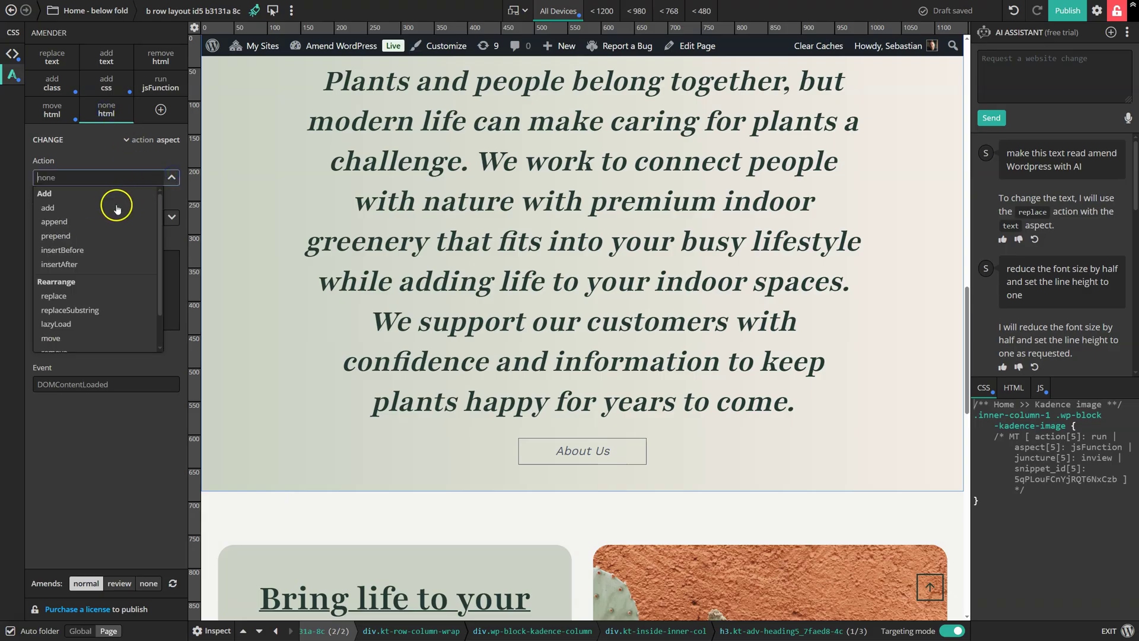
{"action": "left_click", "coordinate": [110, 206]}
{"action": "left_click", "coordinate": [89, 276]}
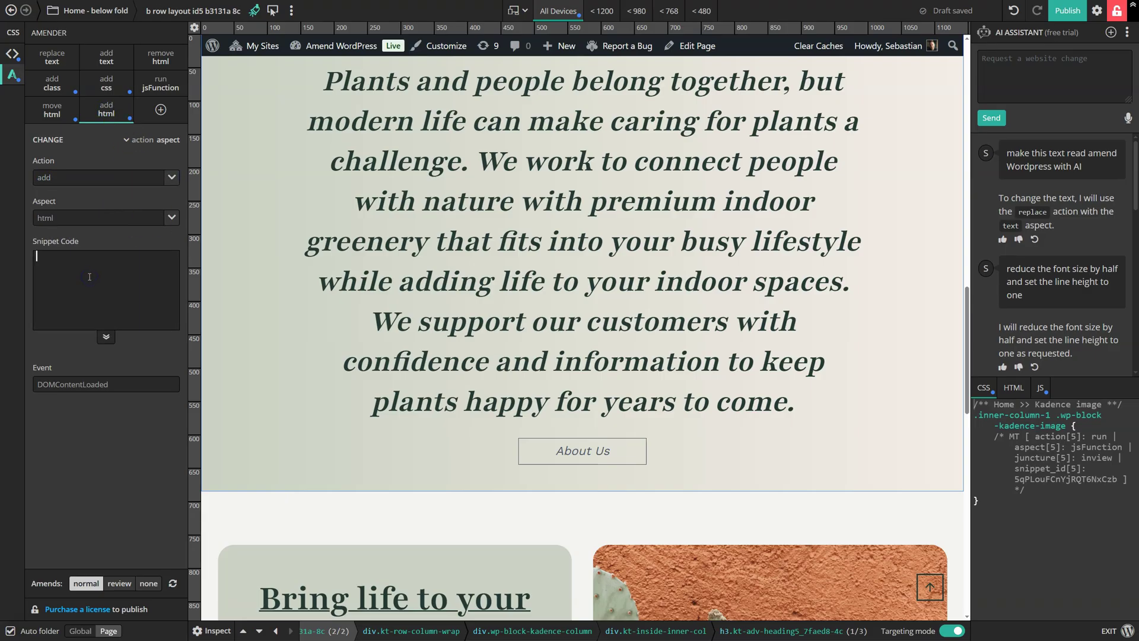
{"action": "type", "text": "<div x-data=\"{ tab: 'first' }\">   <button @click=\"tab = 'first'\">Tab 1</button>   <button @click=\"tab = 'second'\">Tab 2</button>   <div x-show=\"tab === 'first'\" class=\"mt-3\">First tab contents</div>   <div x-show=\"tab === 'second'\" class=\"mt-3\">Second tab content</div> </div>"}
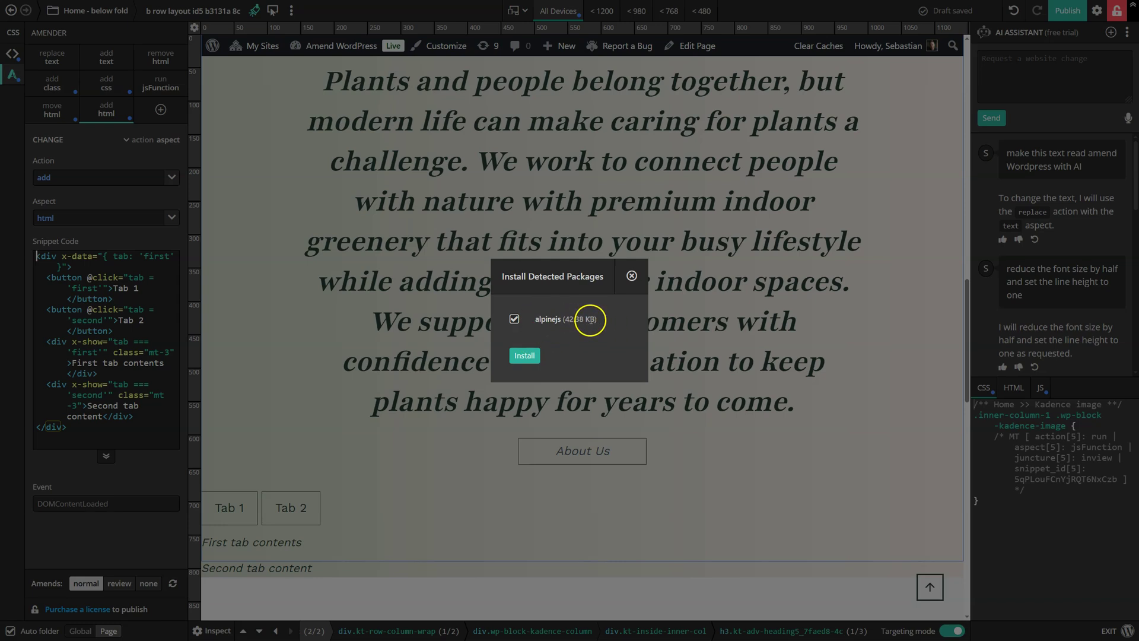
{"action": "left_click", "coordinate": [524, 356]}
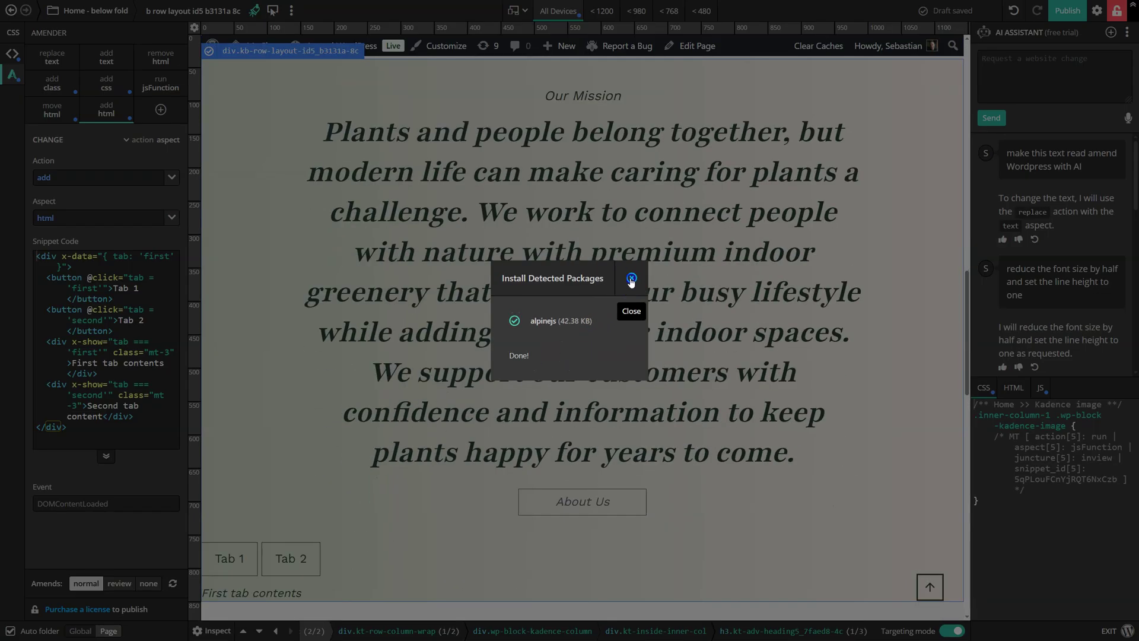
{"action": "left_click", "coordinate": [630, 275]}
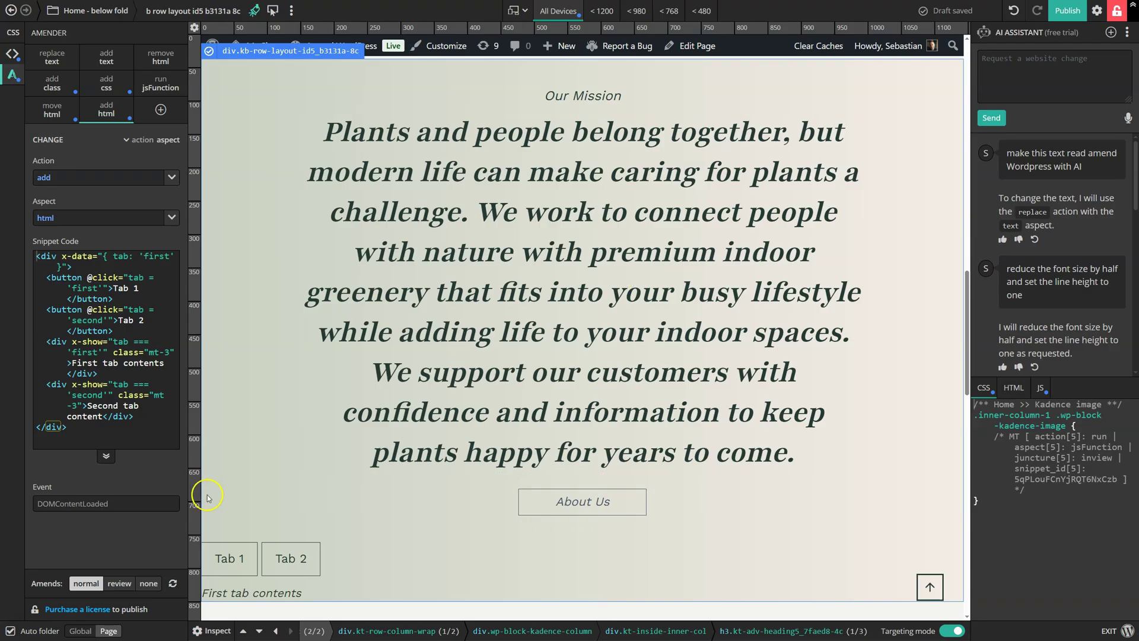
Turn off Targeting mode and test switching between Tab 1 and Tab 2.
{"action": "left_click", "coordinate": [956, 631]}
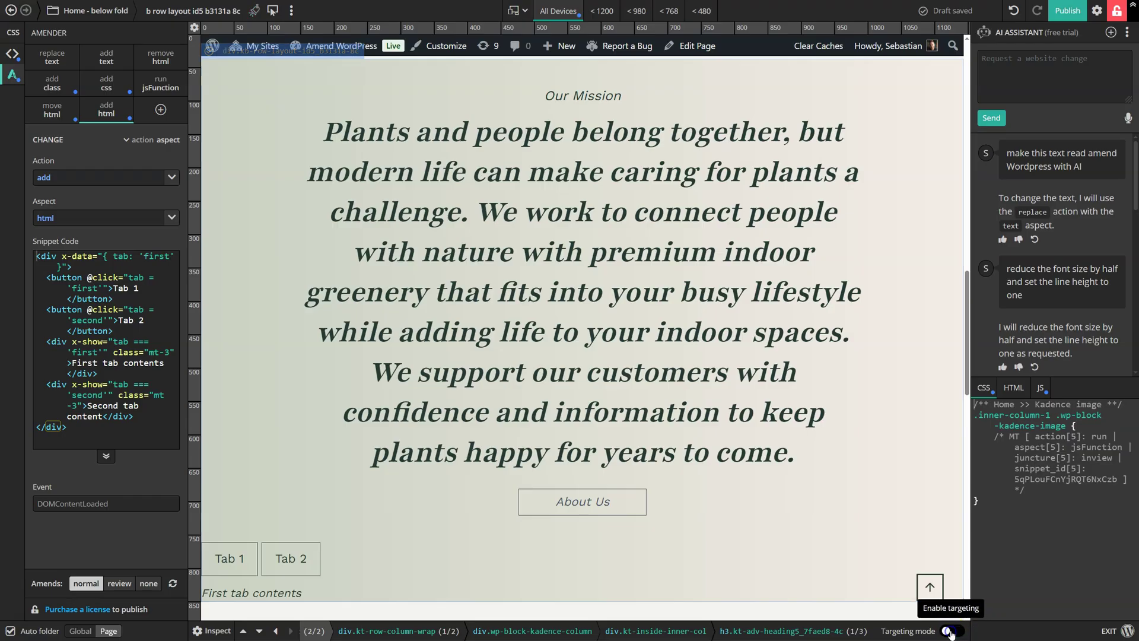
{"action": "left_click", "coordinate": [287, 557]}
{"action": "left_click", "coordinate": [233, 559]}
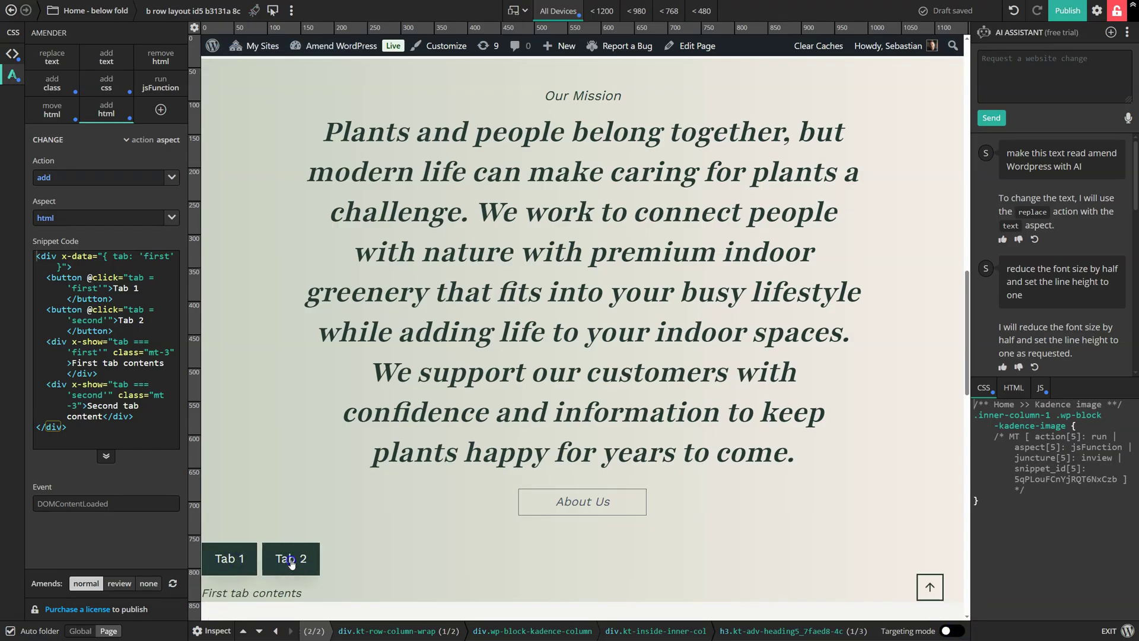
{"action": "left_click", "coordinate": [287, 557]}
{"action": "left_click", "coordinate": [229, 559]}
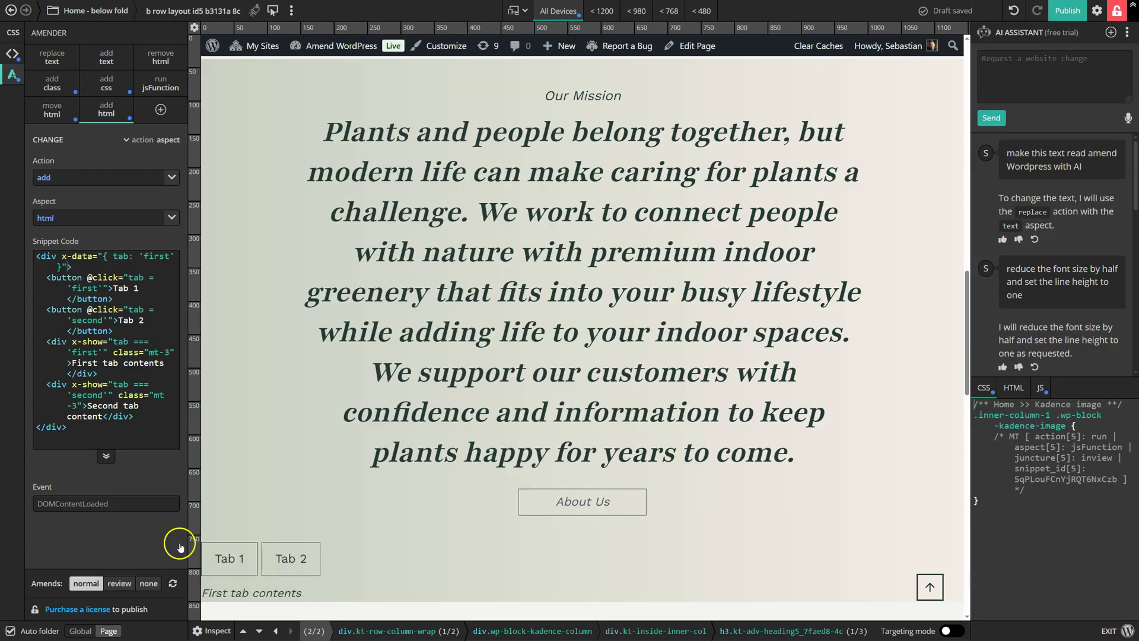
Add class="m-auto w-1/3" to the tabs container div and expand the snippet options.
{"action": "left_click", "coordinate": [66, 267]}
{"action": "type", "text": "class=\"m-auto w-1/3\""}
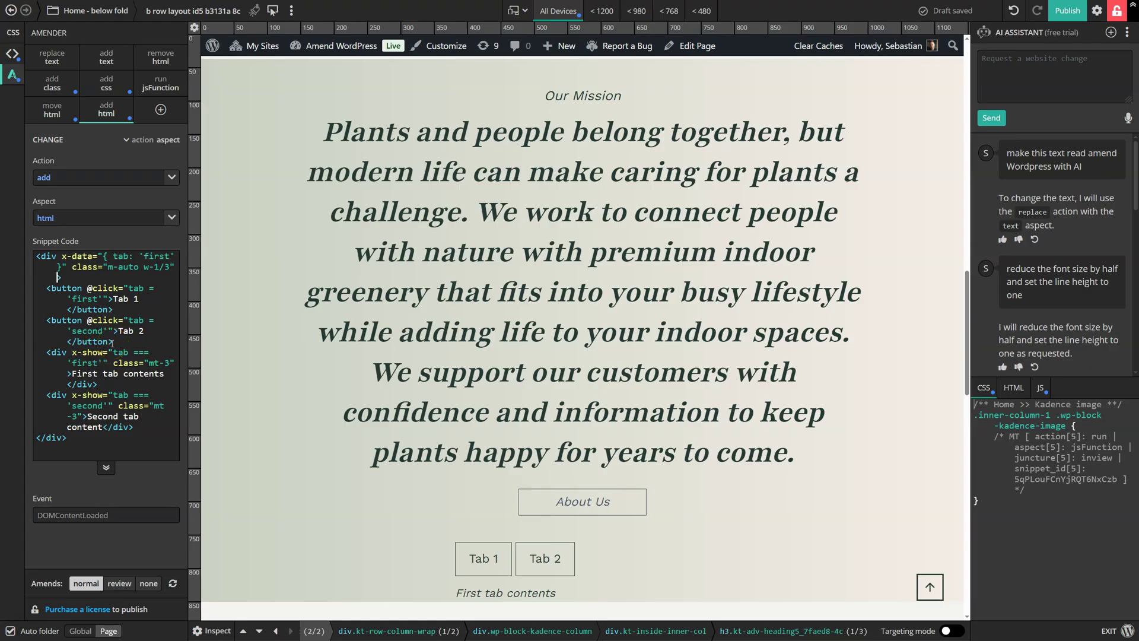
{"action": "left_click", "coordinate": [101, 468]}
{"action": "scroll", "coordinate": [147, 351], "scroll_direction": "down", "scroll_amount": 1}
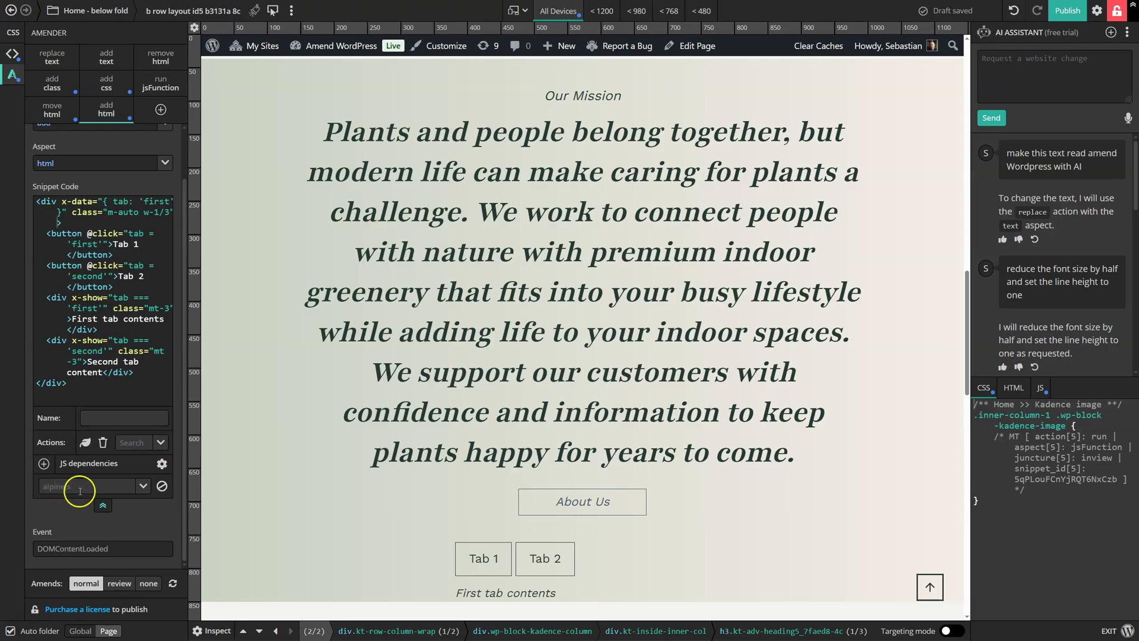
Add the chartjs npm library with Local delivery, keeping version 0.3.24.
{"action": "left_click", "coordinate": [161, 464]}
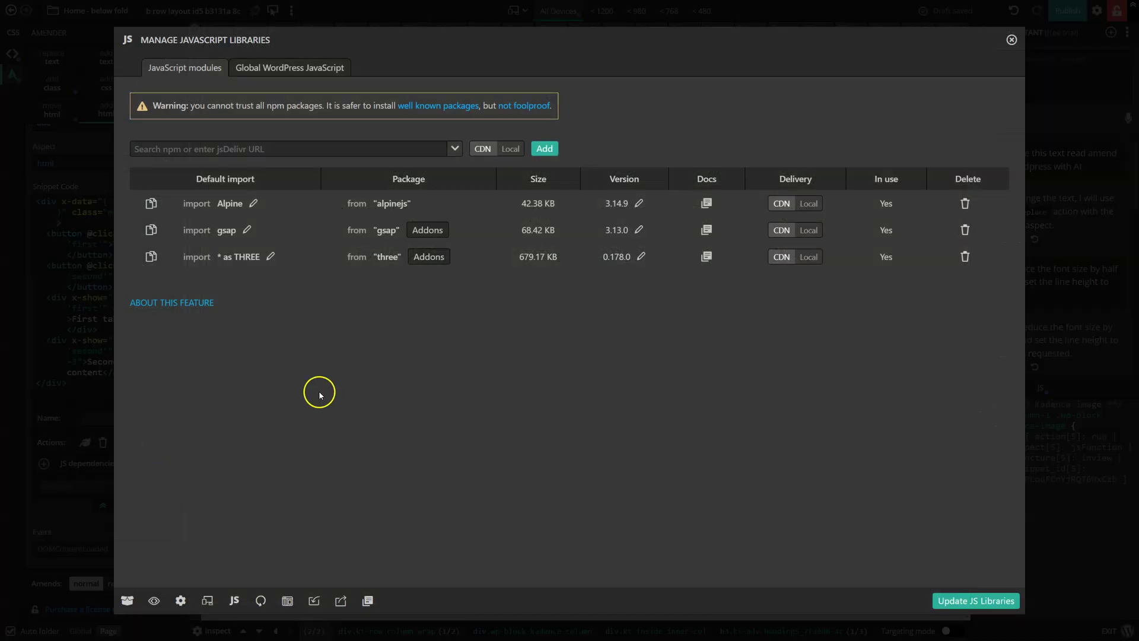
{"action": "left_click", "coordinate": [204, 144]}
{"action": "type", "text": "c"}
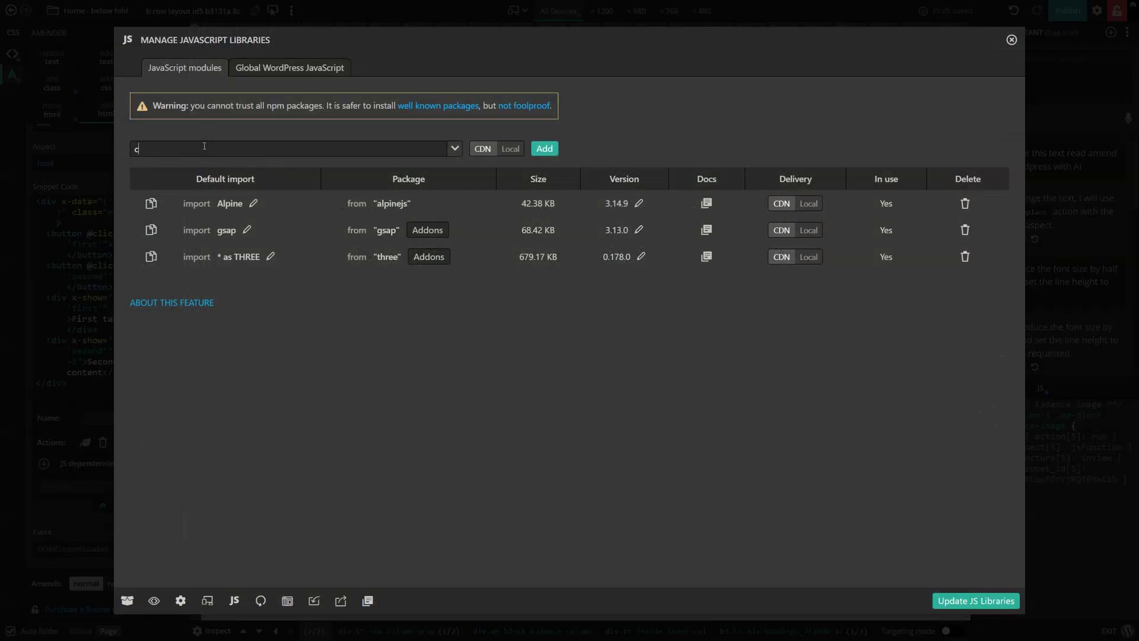
{"action": "type", "text": "hartjs"}
{"action": "left_click", "coordinate": [173, 168]}
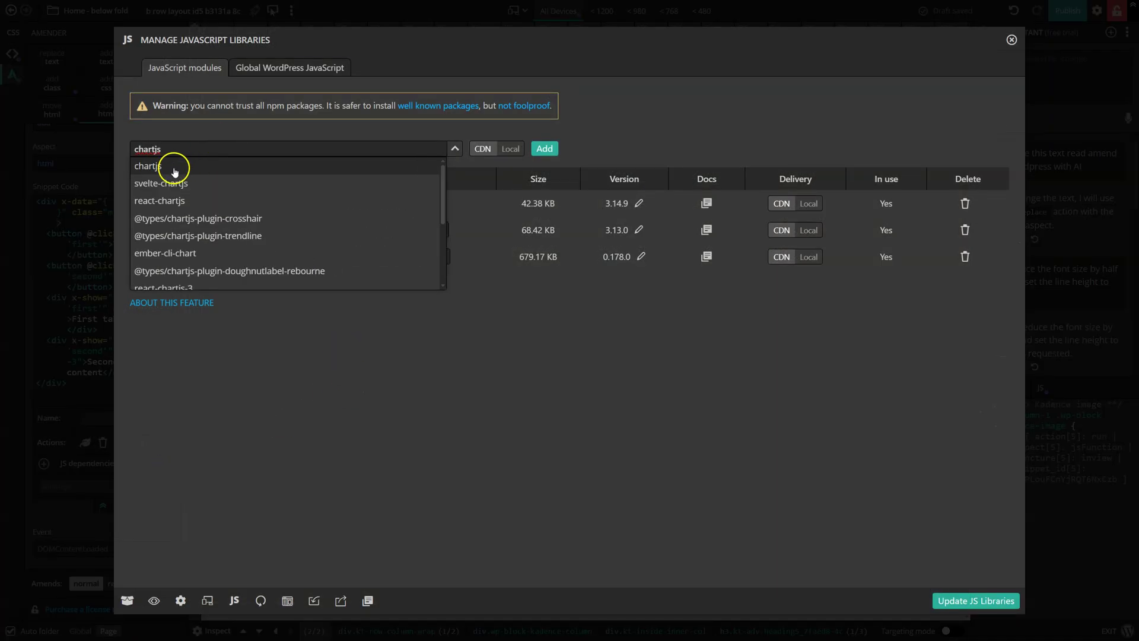
{"action": "left_click", "coordinate": [544, 148]}
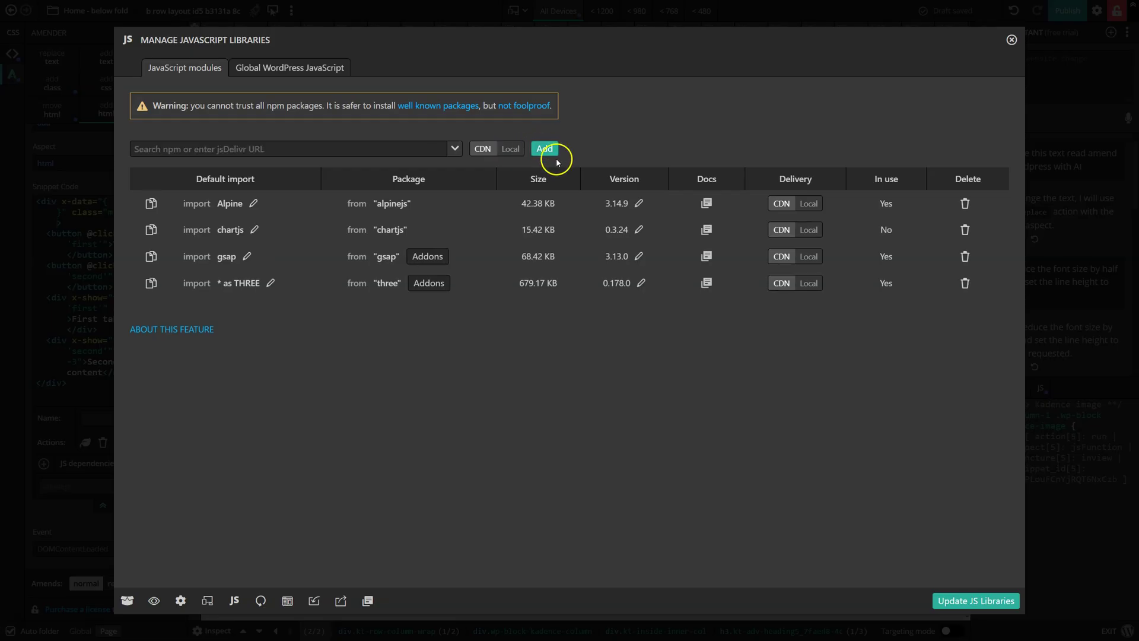
{"action": "left_click", "coordinate": [806, 232]}
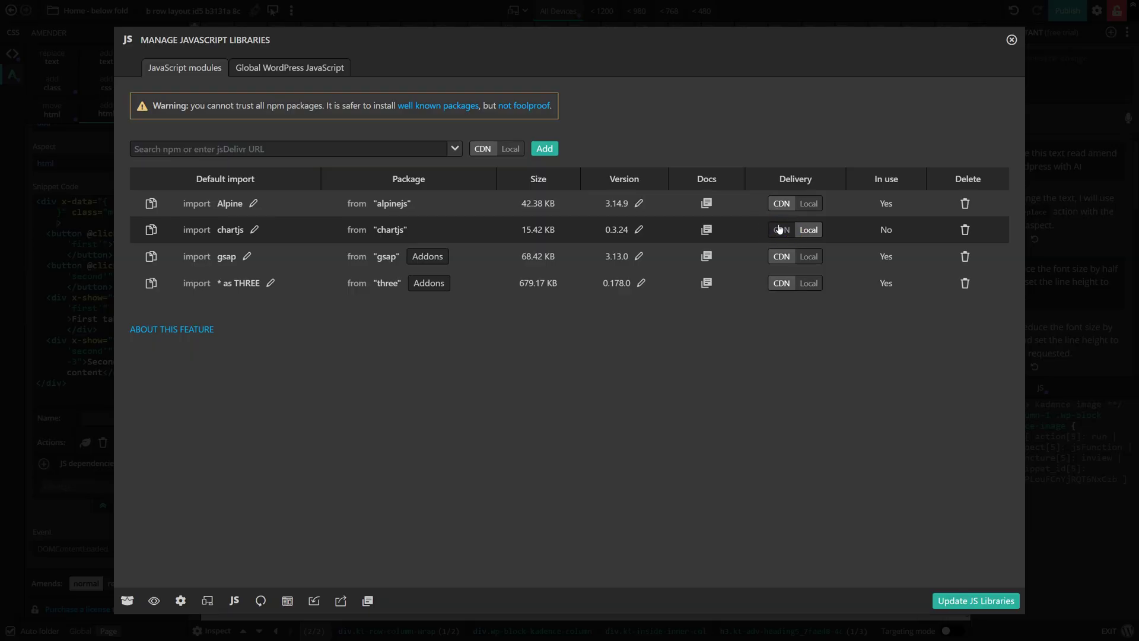
{"action": "left_click", "coordinate": [639, 231]}
{"action": "left_click", "coordinate": [633, 231]}
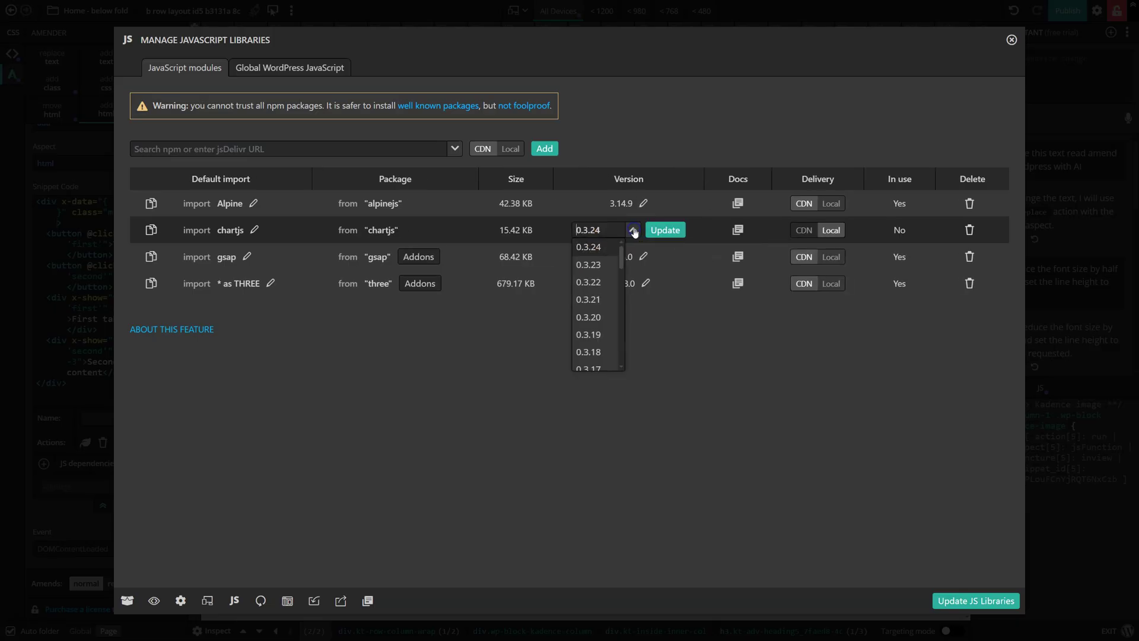
{"action": "left_click_drag", "start_coordinate": [611, 242], "coordinate": [600, 313]}
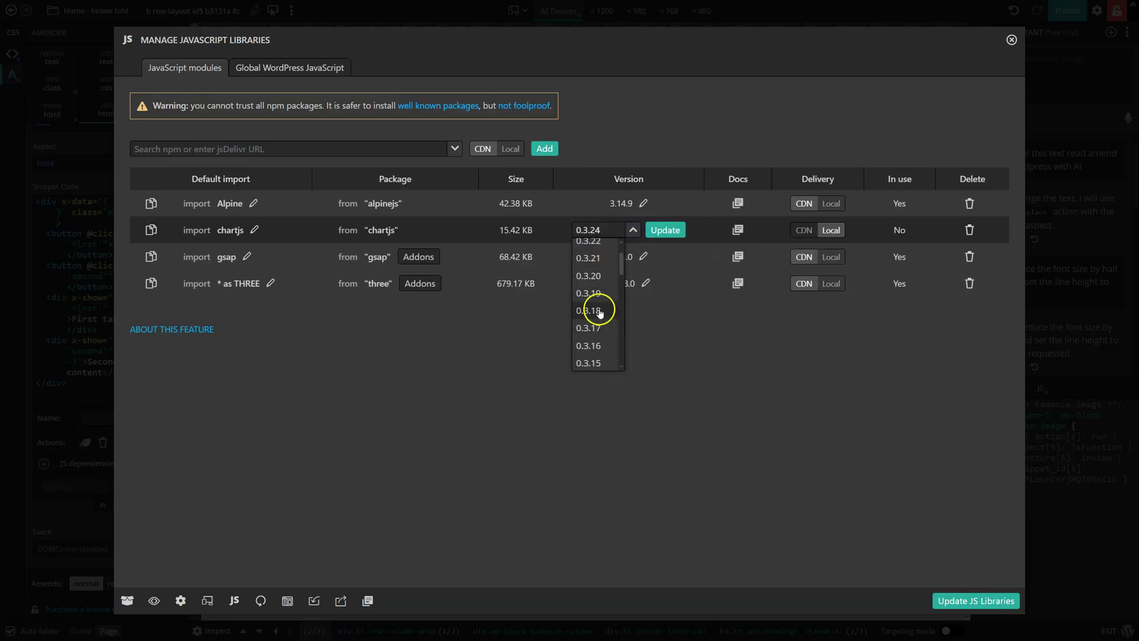
{"action": "left_click", "coordinate": [633, 231]}
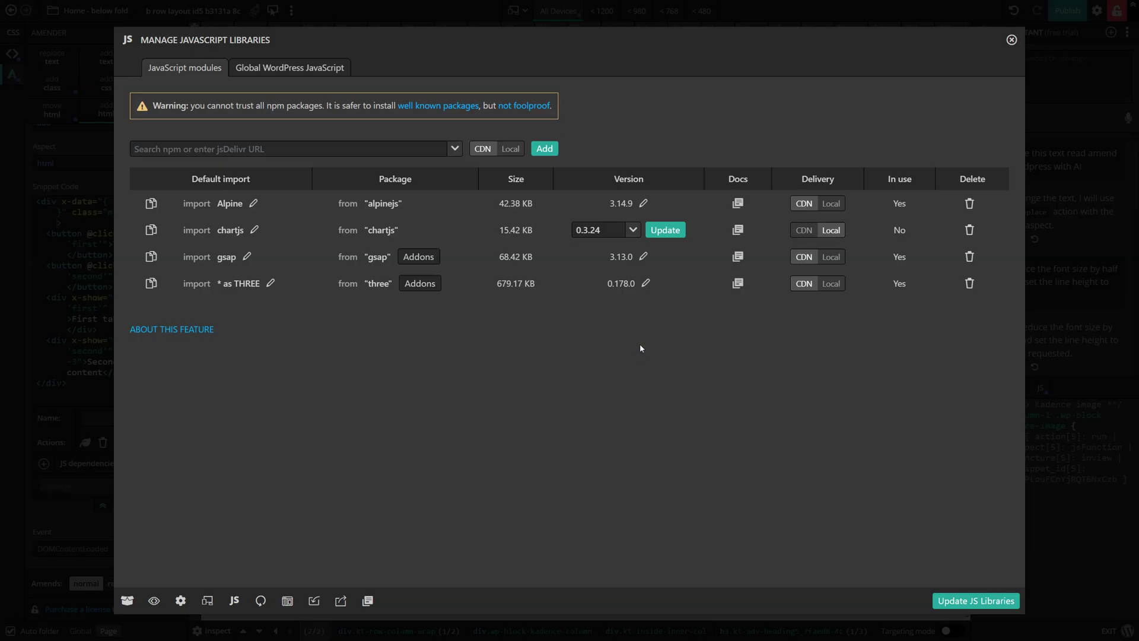
Open the Edit folder settings for the Home - below fold folder.
{"action": "left_click", "coordinate": [1011, 40]}
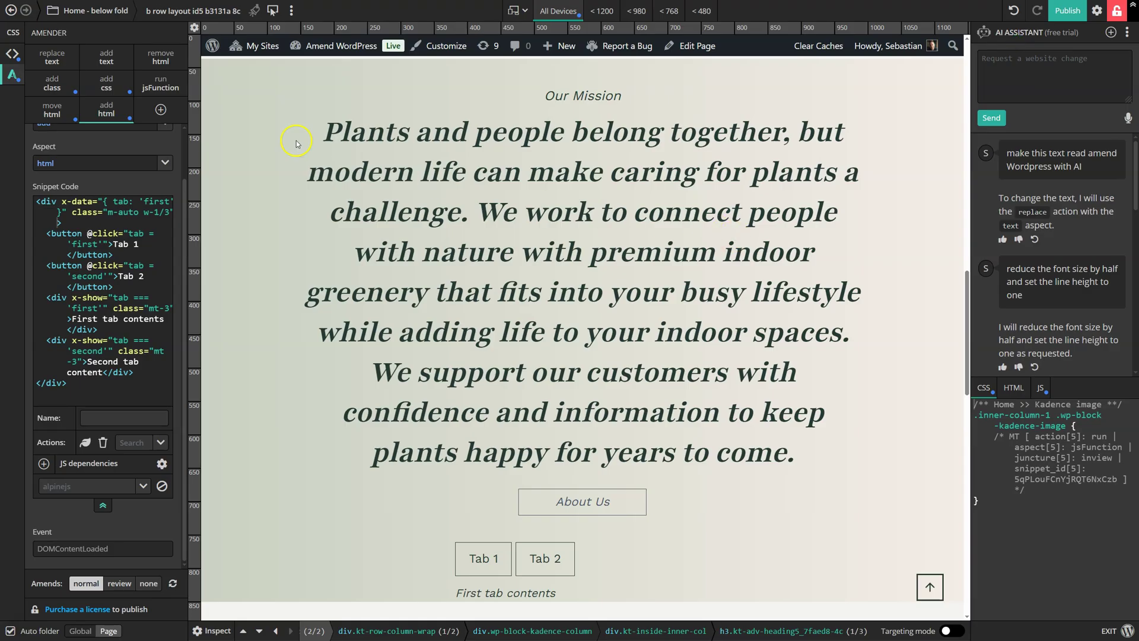
{"action": "left_click", "coordinate": [77, 12]}
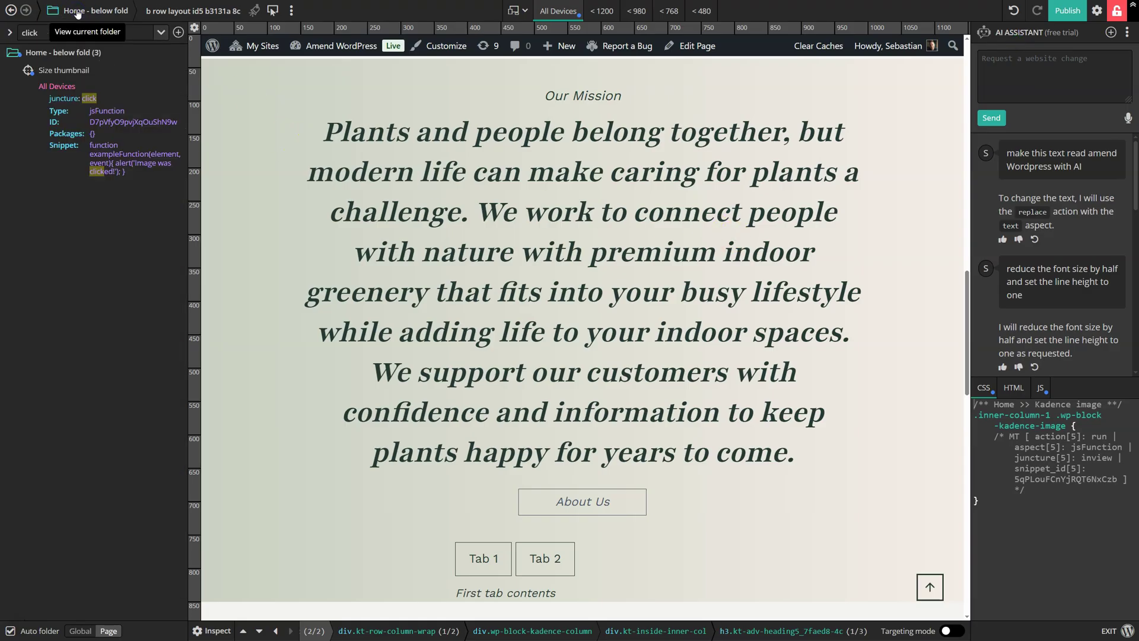
{"action": "left_click", "coordinate": [161, 32]}
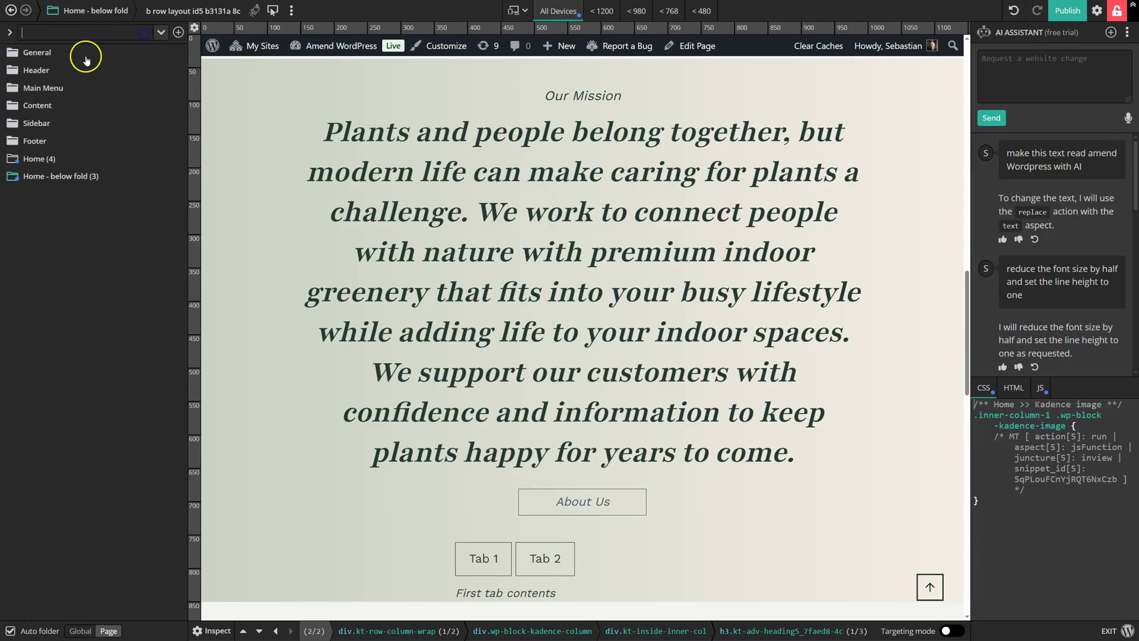
{"action": "left_click", "coordinate": [35, 160]}
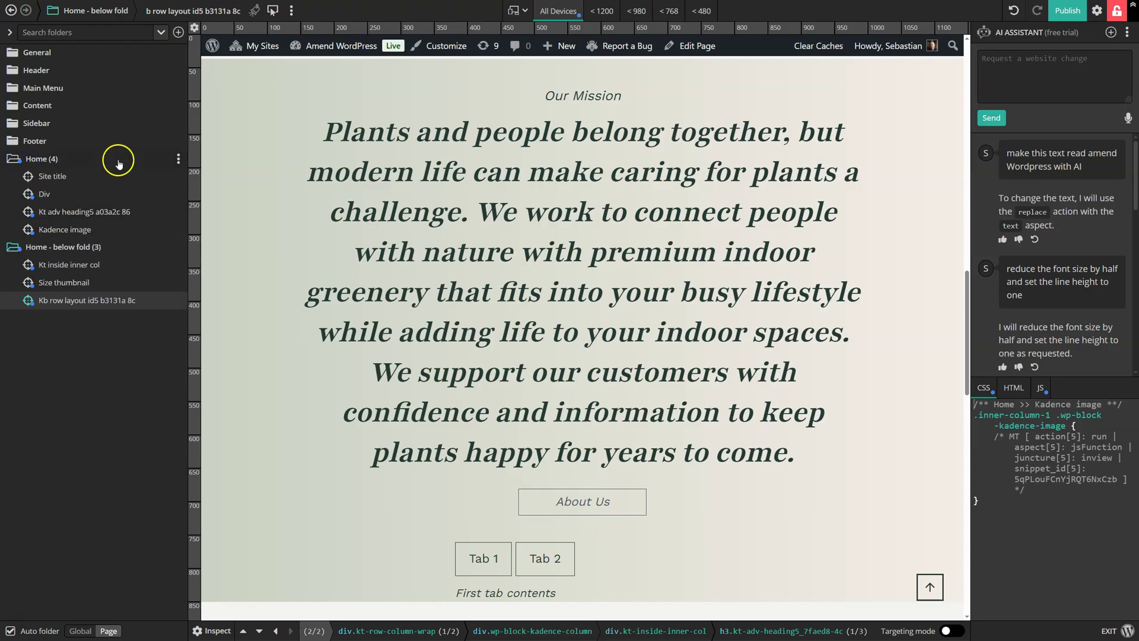
{"action": "left_click", "coordinate": [178, 248]}
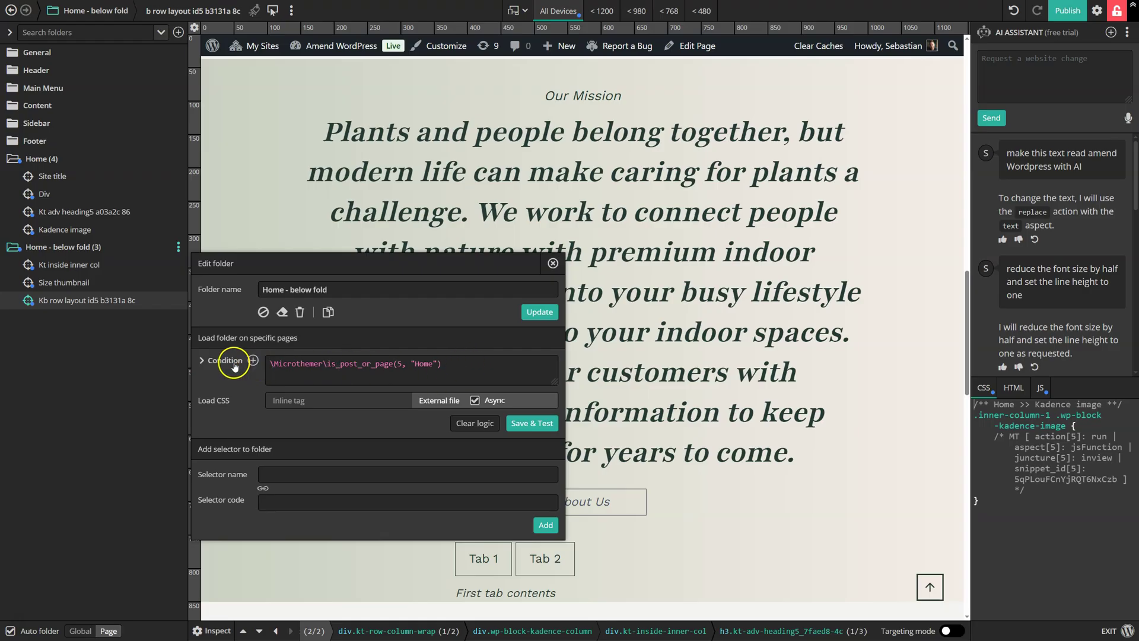
Clear the folder's page-loading condition, then Save & Test it on the demo page.
{"action": "left_click", "coordinate": [253, 361]}
{"action": "left_click", "coordinate": [484, 337]}
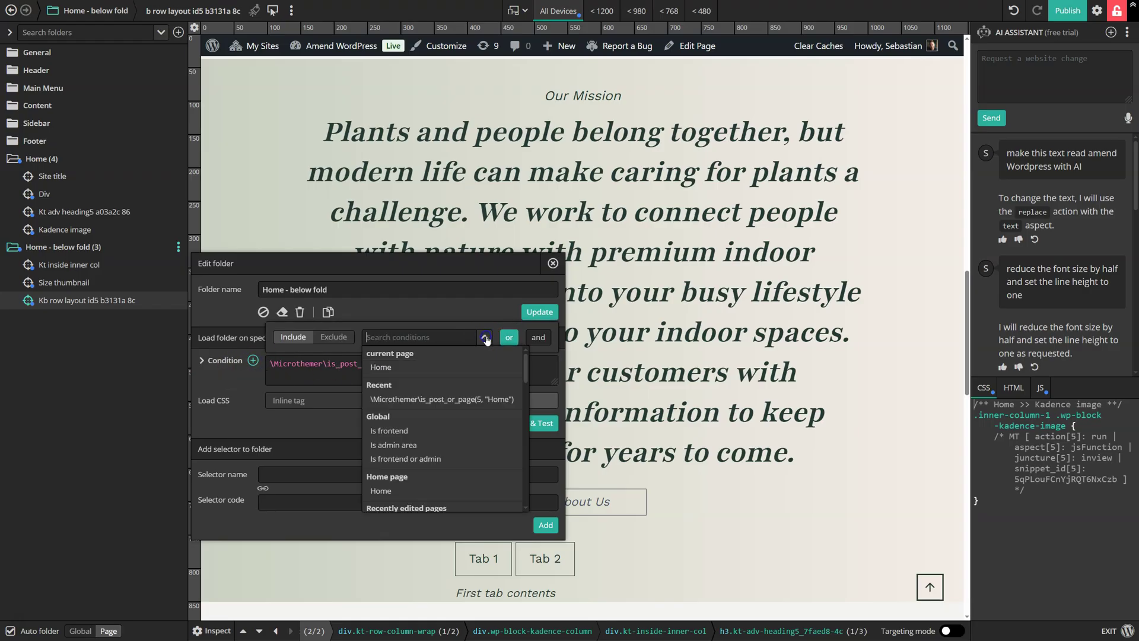
{"action": "left_click", "coordinate": [406, 437]}
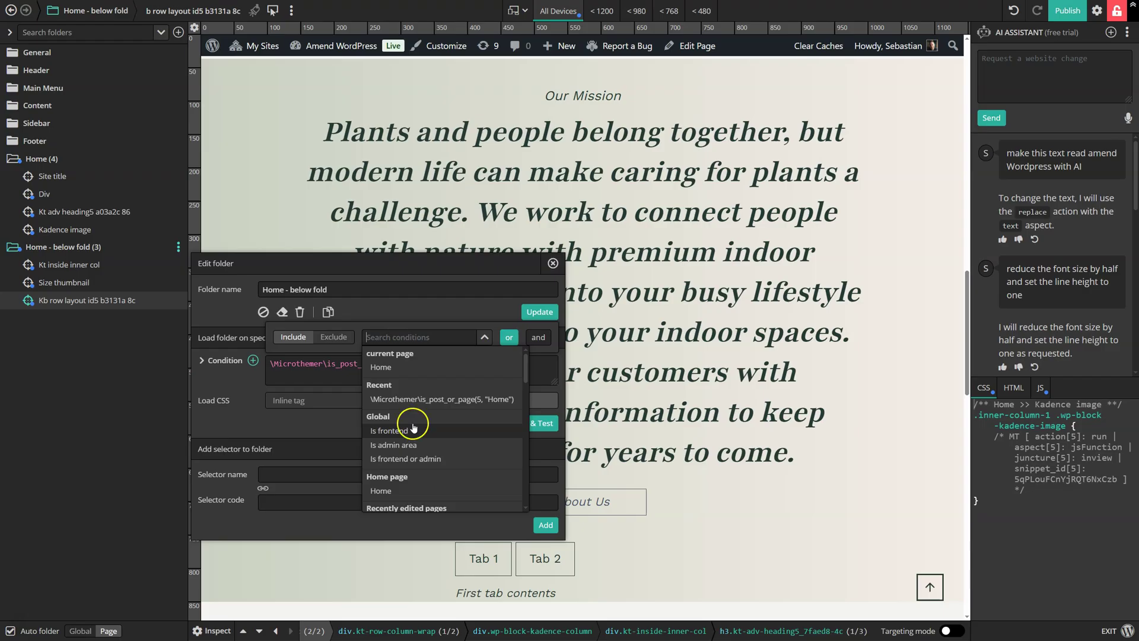
{"action": "left_click", "coordinate": [401, 344]}
{"action": "left_click_drag", "start_coordinate": [468, 362], "coordinate": [265, 365]}
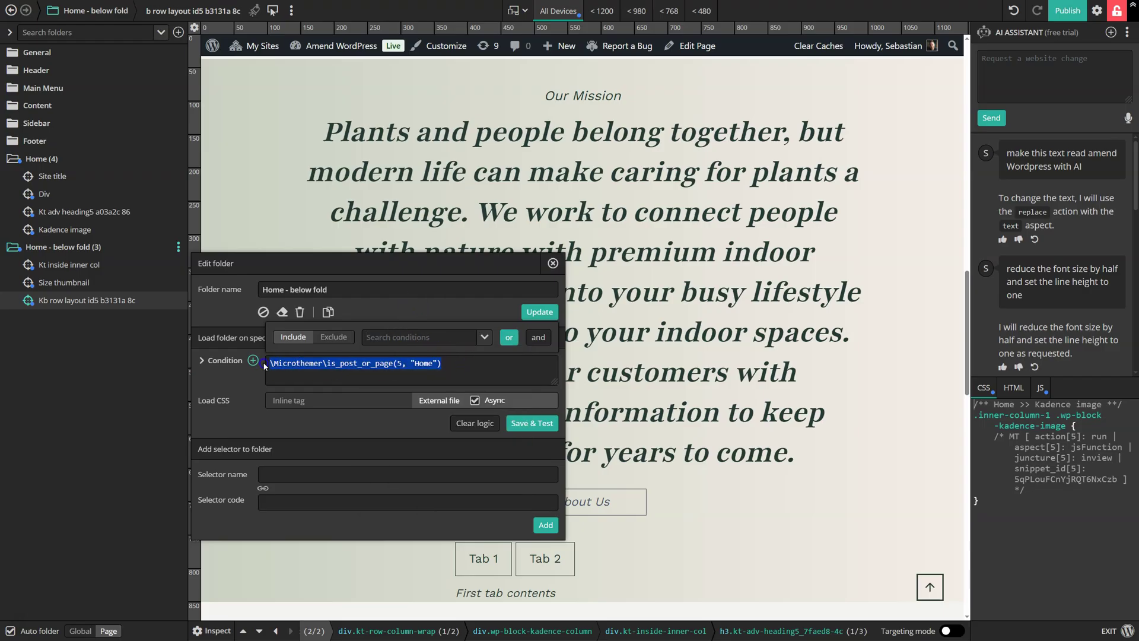
{"action": "left_click", "coordinate": [460, 421]}
{"action": "left_click", "coordinate": [510, 409]}
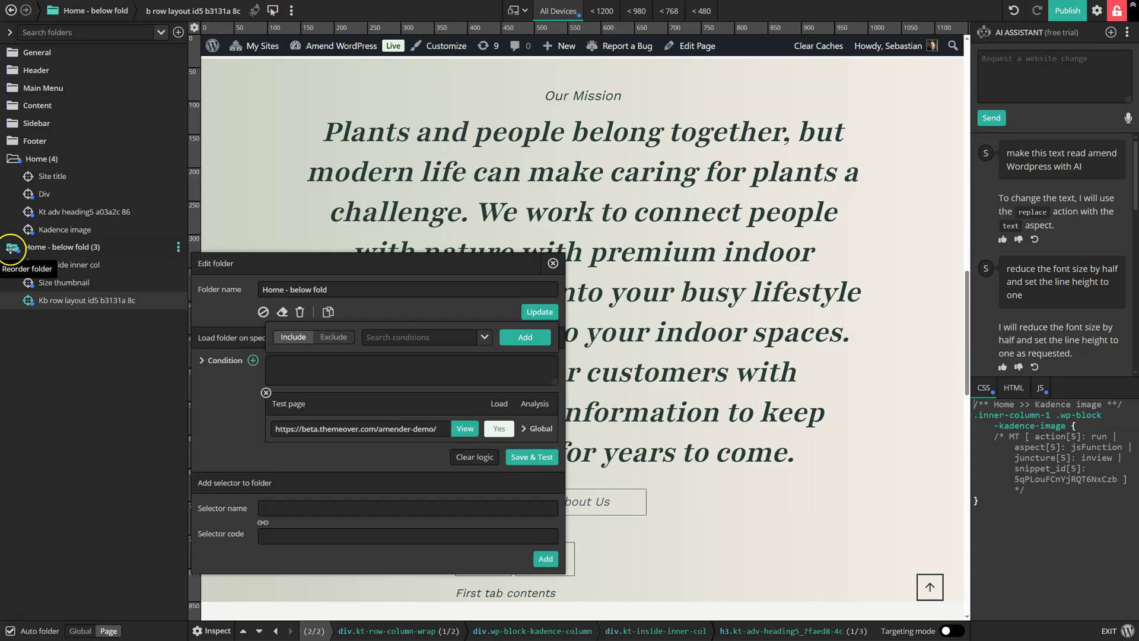
{"action": "left_click", "coordinate": [36, 230]}
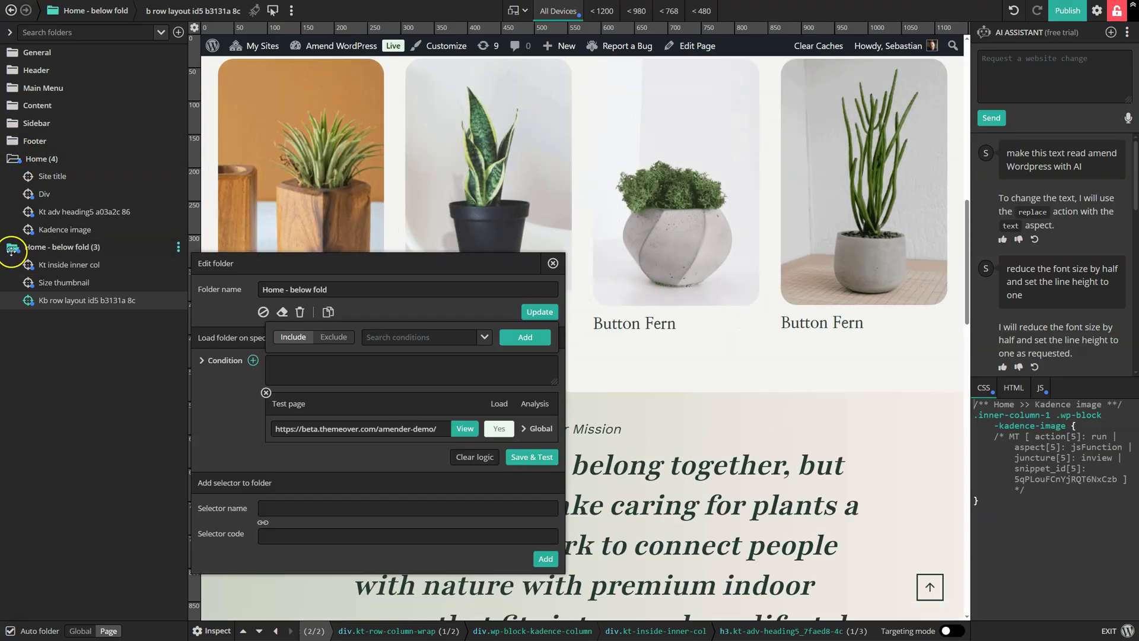
{"action": "left_click", "coordinate": [13, 256]}
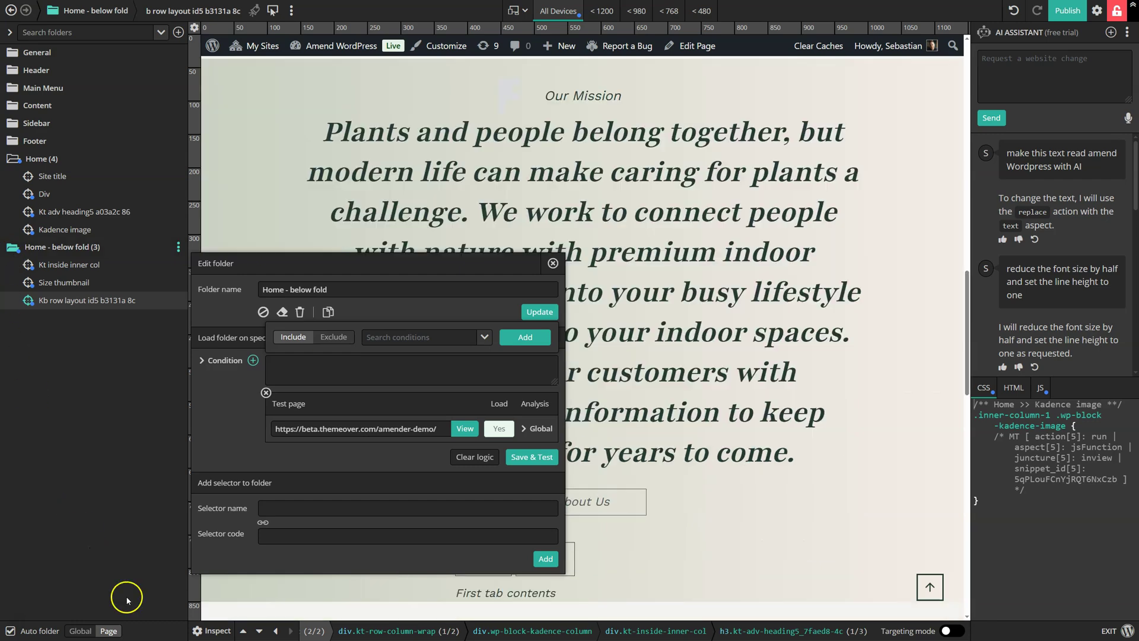
Close the Edit folder dialog to return to the Tab 1/Tab 2 snippet.
{"action": "left_click", "coordinate": [552, 263]}
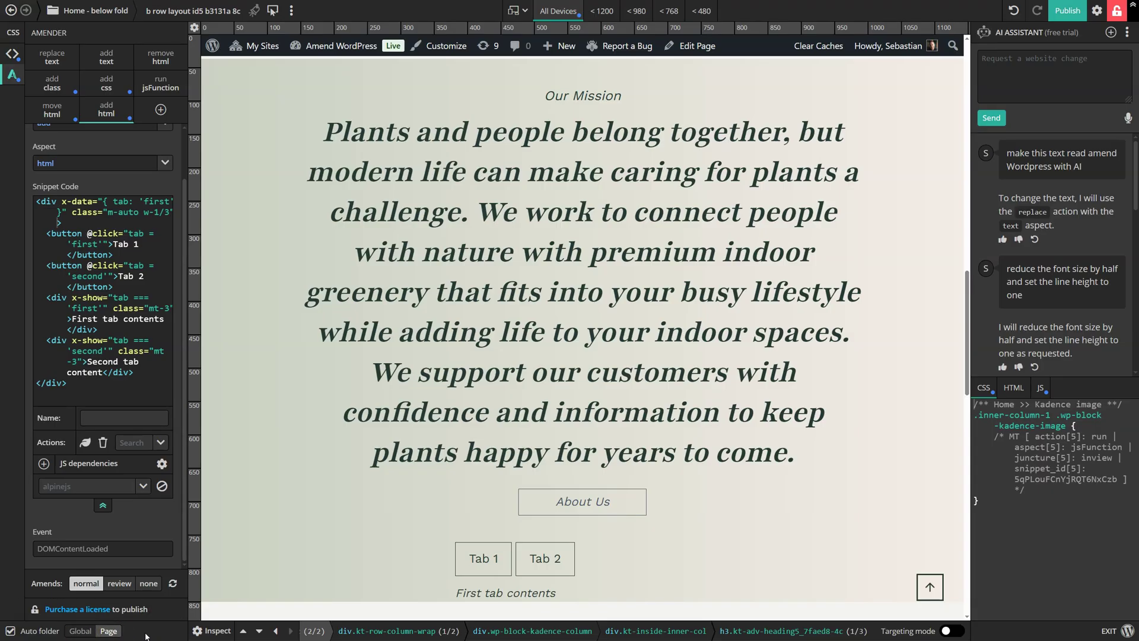
{"action": "scroll", "coordinate": [321, 525], "scroll_direction": "up", "scroll_amount": 7}
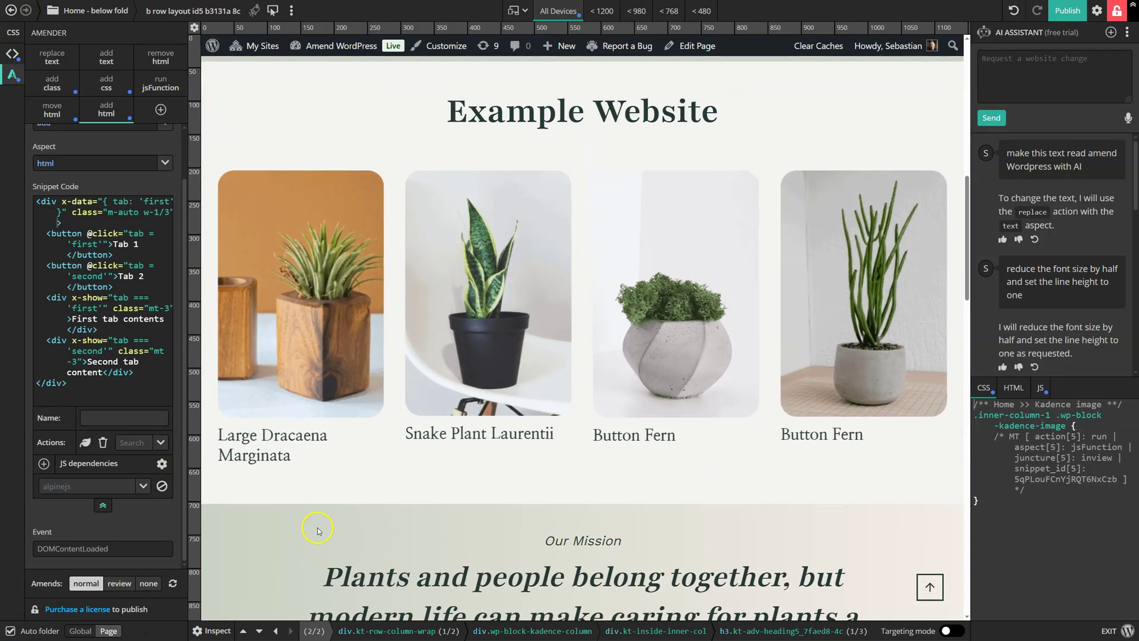